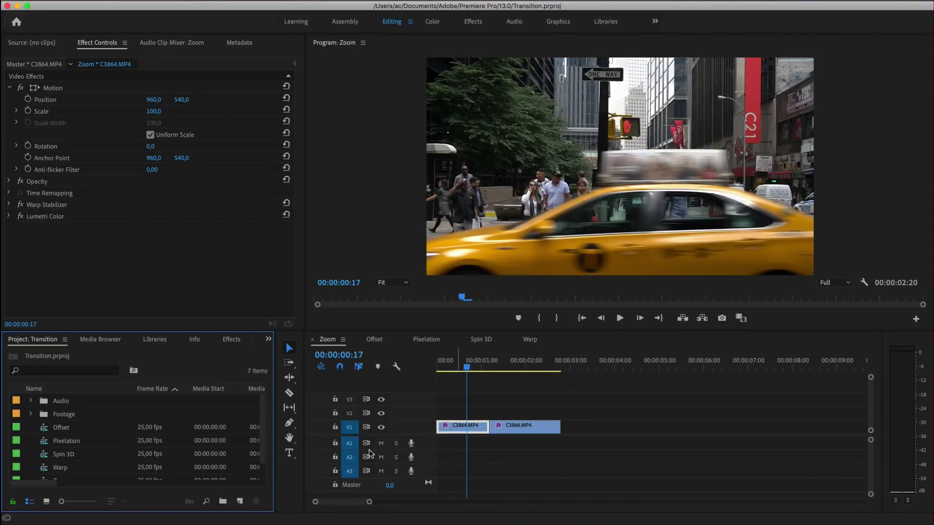
# - Play the sequence from the start to review the cut between the two shots
pyautogui.click(427, 366)
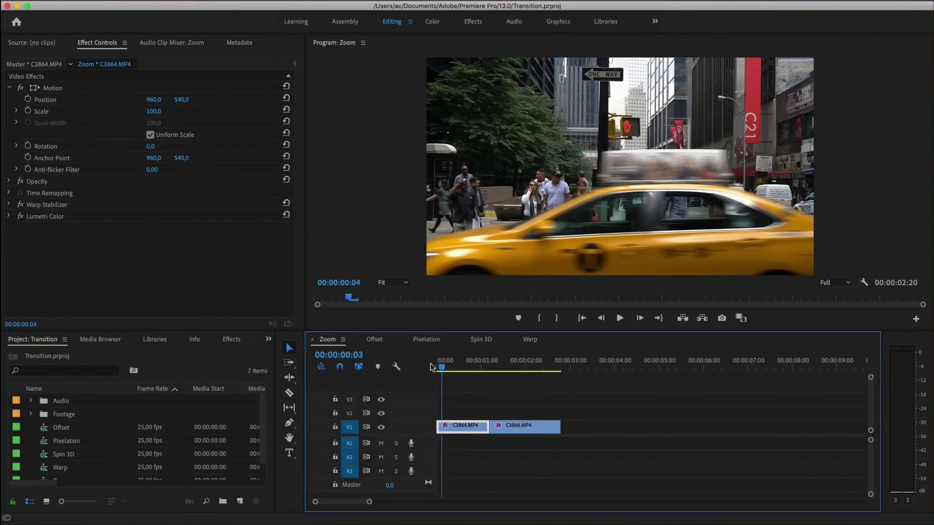
pyautogui.press('space')
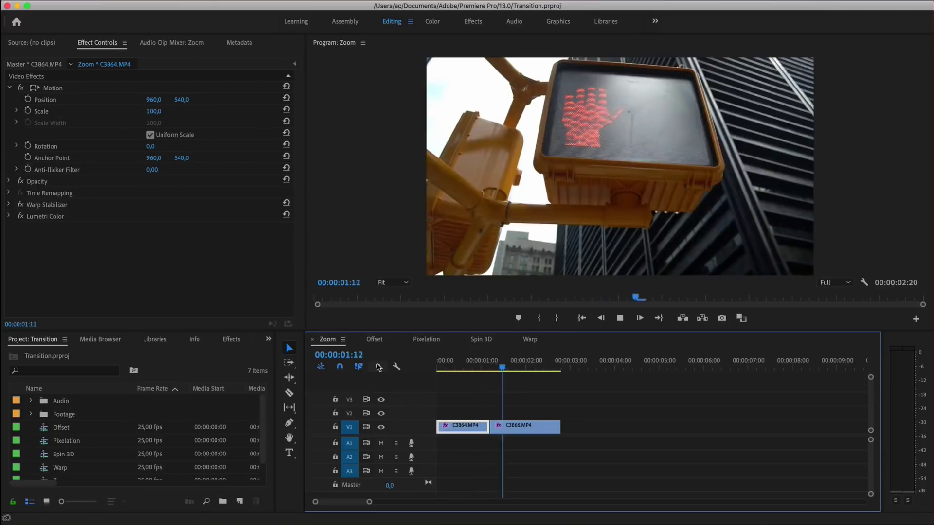
pyautogui.press('space')
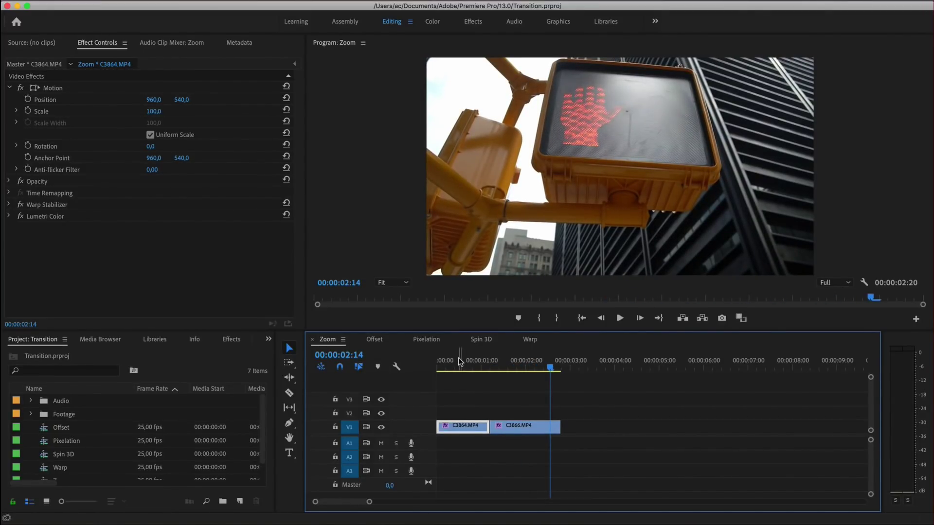
pyautogui.press('Home')
pyautogui.press('space')
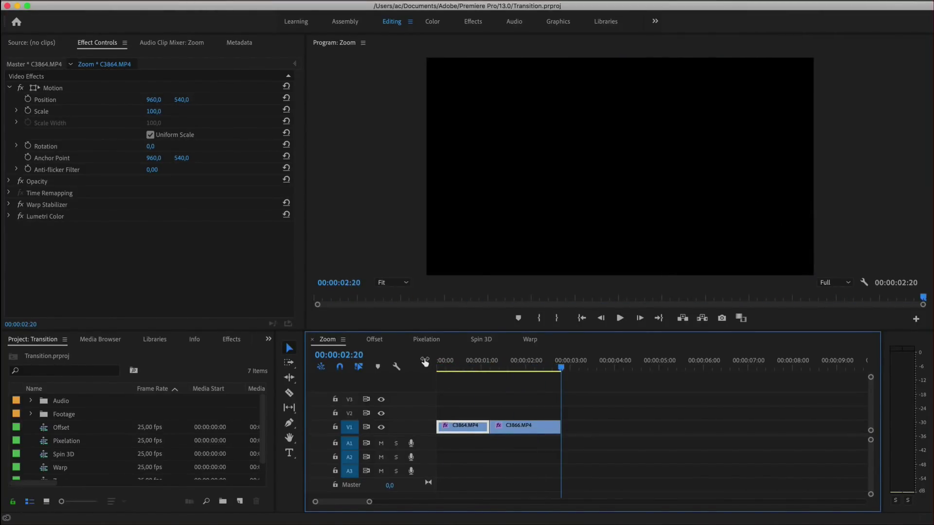
pyautogui.moveTo(450, 365); pyautogui.dragTo(432, 360)
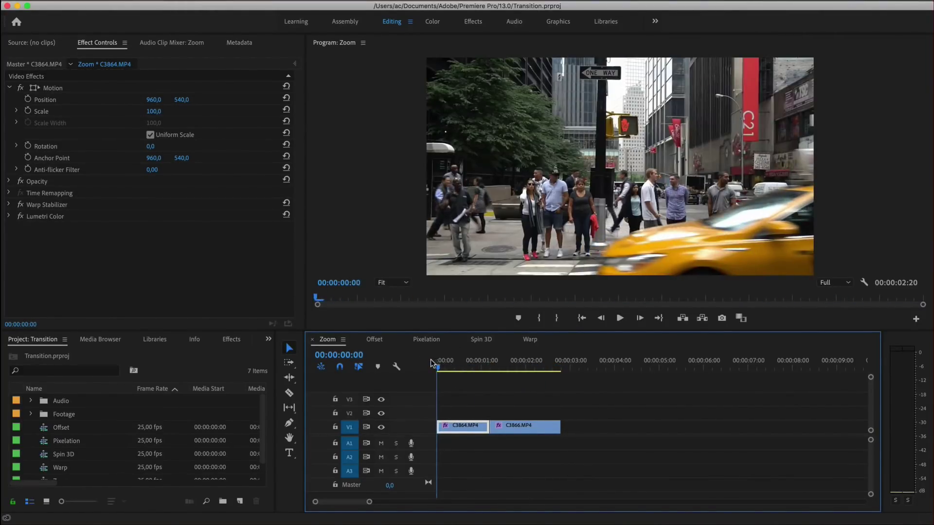
pyautogui.click(516, 388)
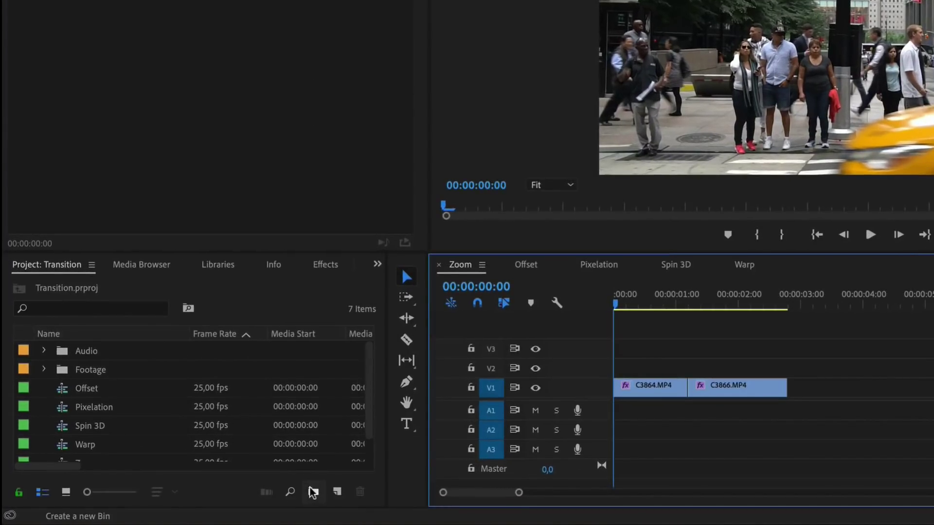
# - Create an Assets bin holding two adjustment layers named 'zoom before' and 'zoom after'
pyautogui.click(222, 501)
pyautogui.write('Assets')
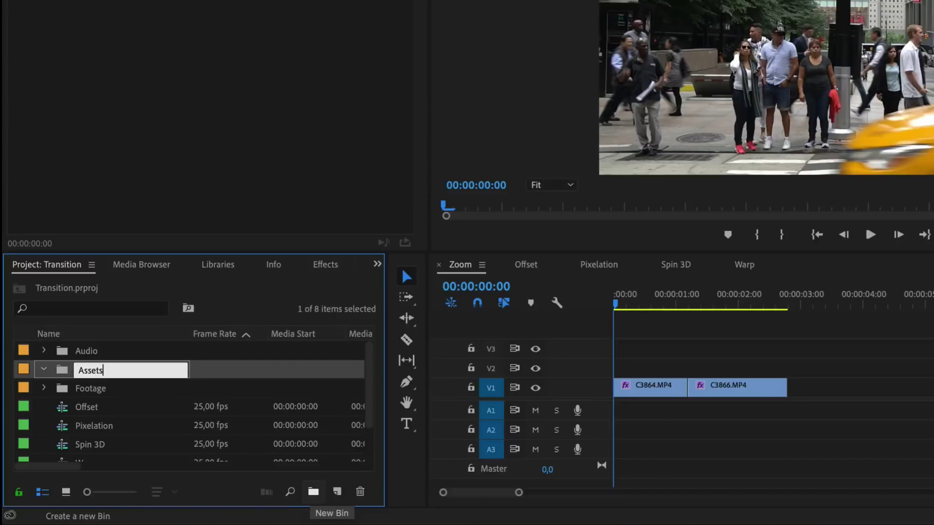
pyautogui.press('Return')
pyautogui.click(337, 491)
pyautogui.click(397, 352)
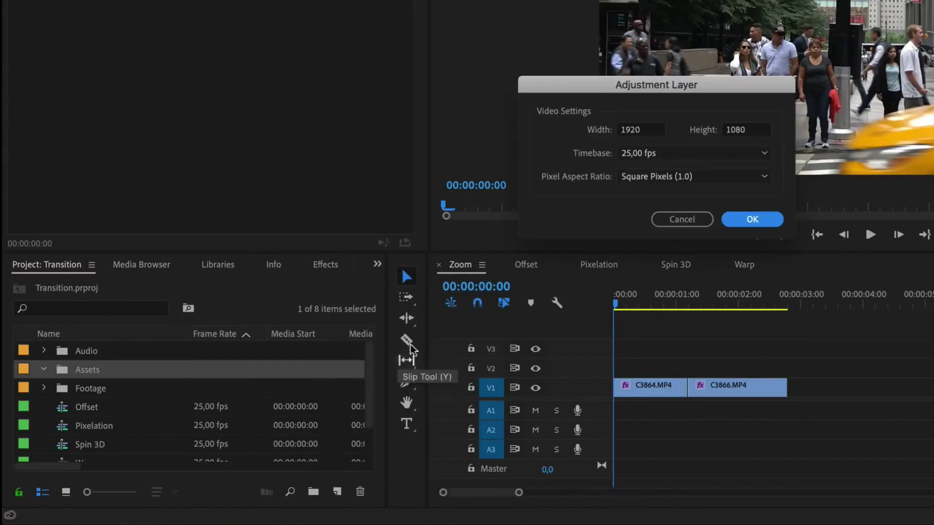
pyautogui.press('Return')
pyautogui.write('z')
pyautogui.write('fore')
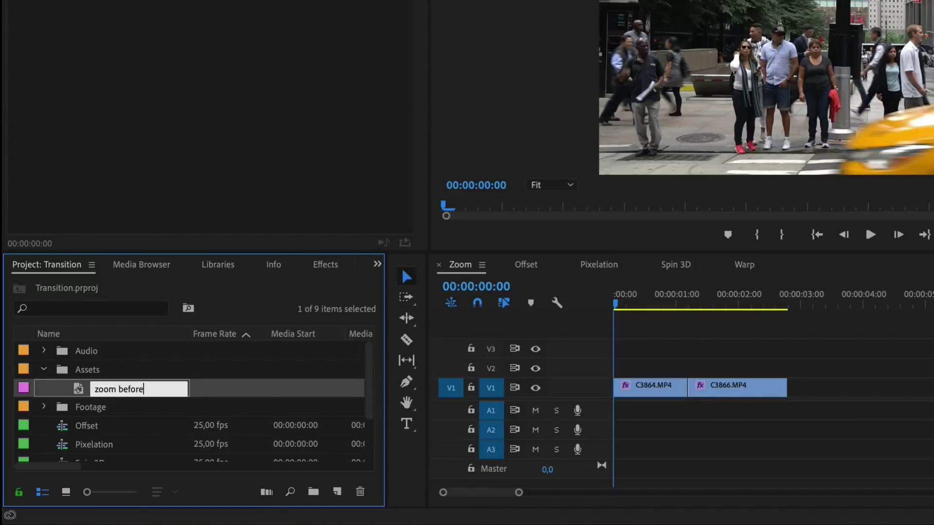
pyautogui.press('Return')
pyautogui.write('zoom befor')
pyautogui.press('Return')
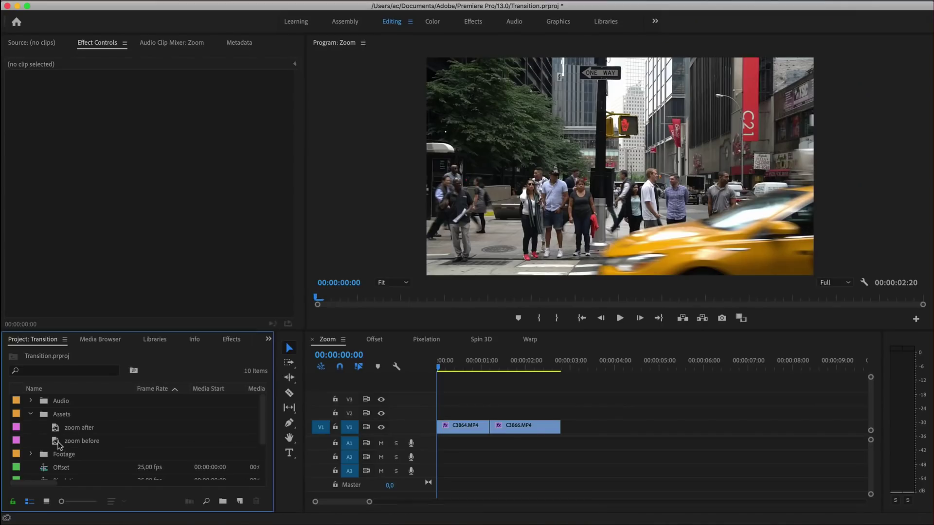
# - Place zoom before on V2 and zoom after on V3, and set zoom before to five frames
pyautogui.moveTo(115, 407); pyautogui.dragTo(609, 369)
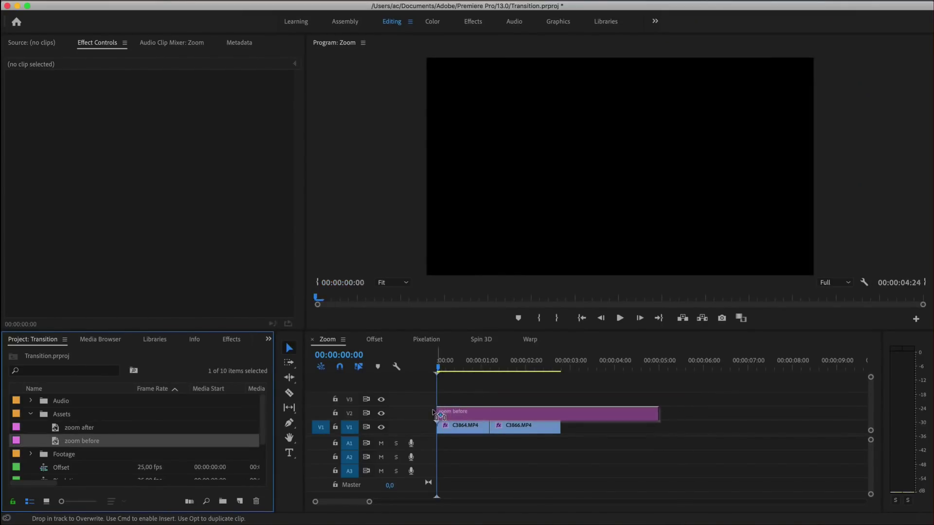
pyautogui.moveTo(434, 414); pyautogui.dragTo(435, 414)
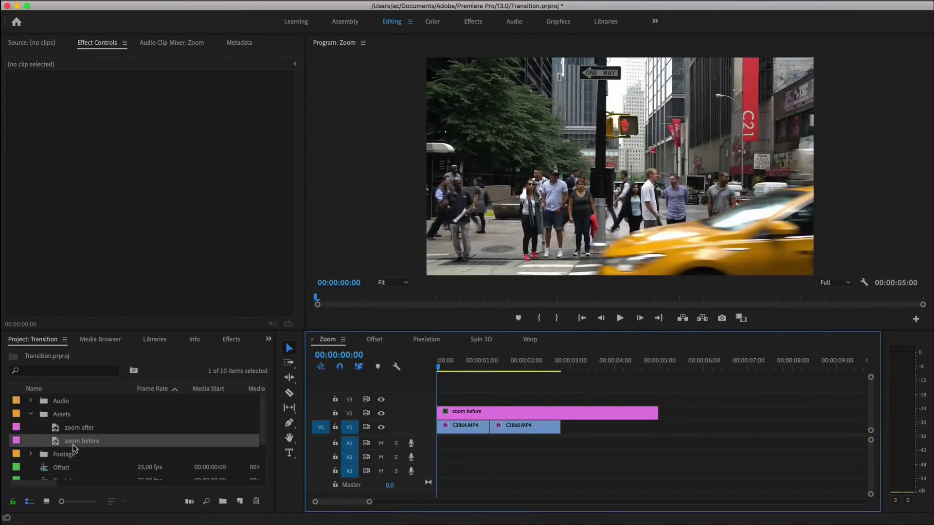
pyautogui.moveTo(66, 430); pyautogui.dragTo(487, 399)
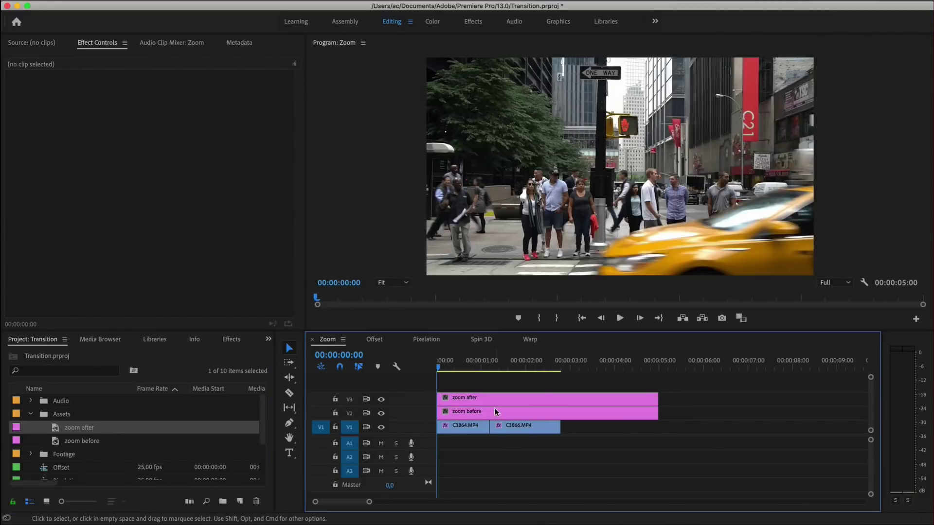
pyautogui.click(496, 413)
pyautogui.press('super+r')
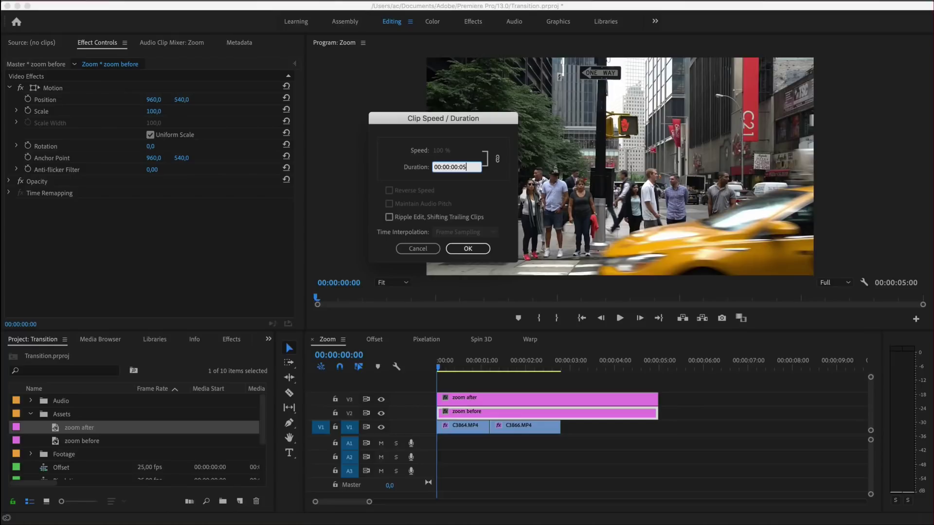
pyautogui.press('Return')
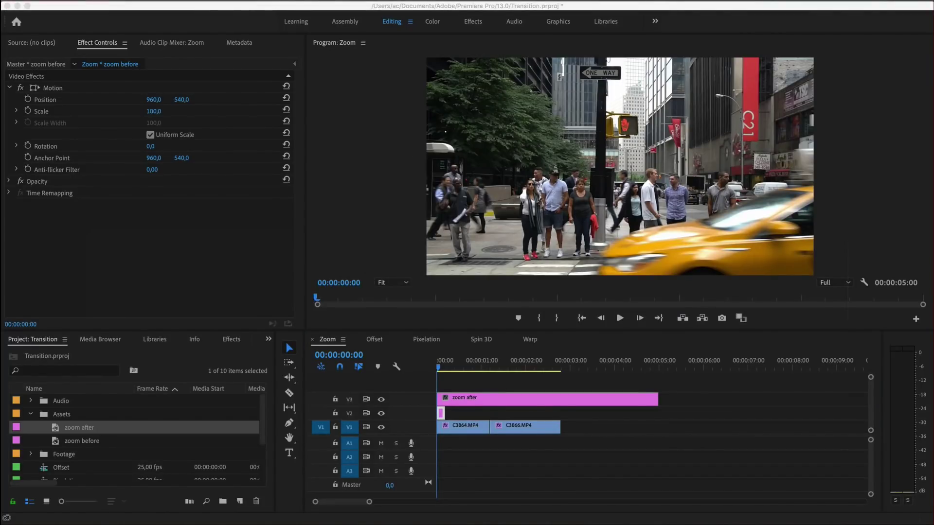
# - Set zoom after's duration to 00:00:00:05 and move it onto V2 near one second
pyautogui.click(503, 398)
pyautogui.press('super+r')
pyautogui.click(507, 183)
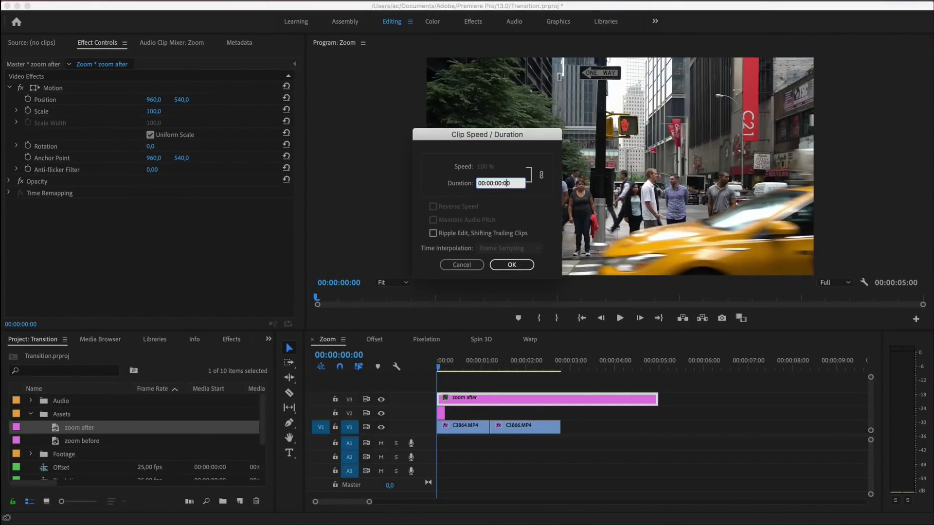
pyautogui.write('5')
pyautogui.press('Return')
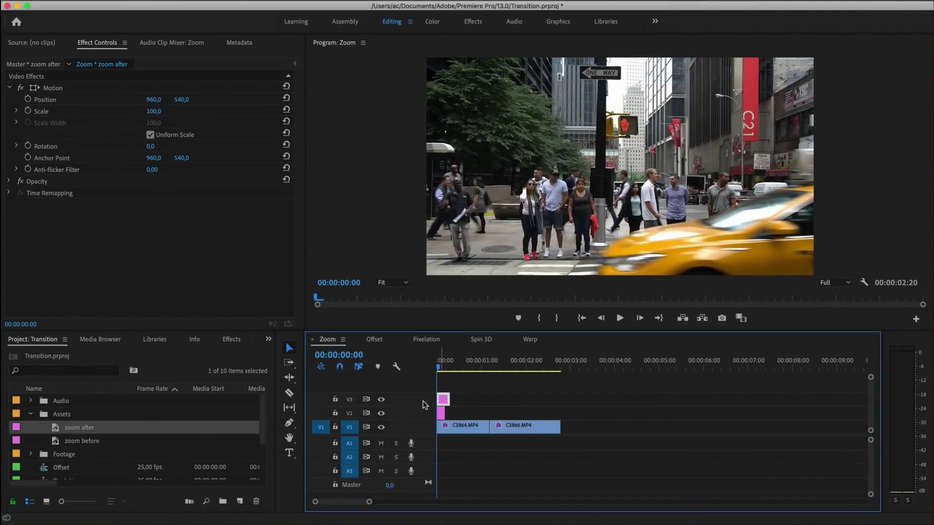
pyautogui.moveTo(442, 400)
pyautogui.mouseDown()
pyautogui.moveTo(495, 413)
pyautogui.moveTo(485, 413)
pyautogui.mouseUp()
# - Move zoom before just ahead of the cut and preview the layer placement
pyautogui.click(441, 413)
pyautogui.click(520, 363)
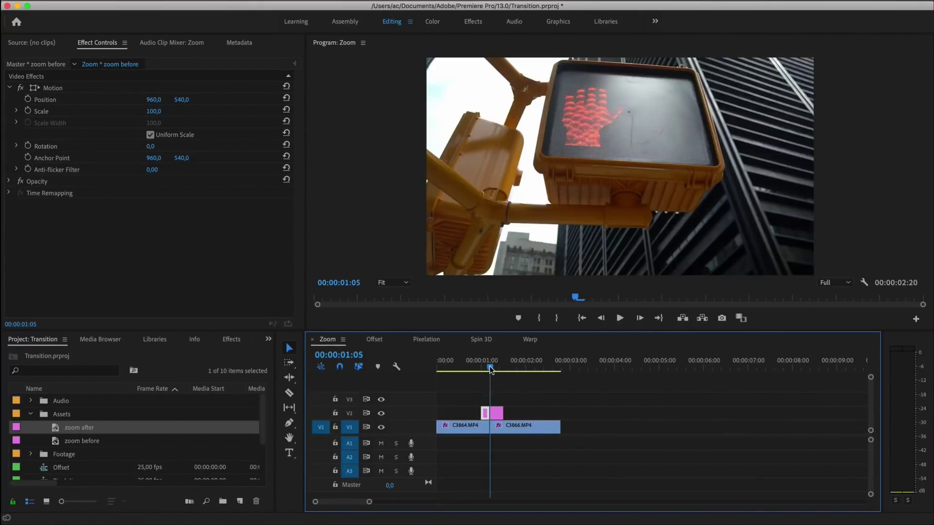
pyautogui.press('=')
pyautogui.press('Home')
pyautogui.press('space')
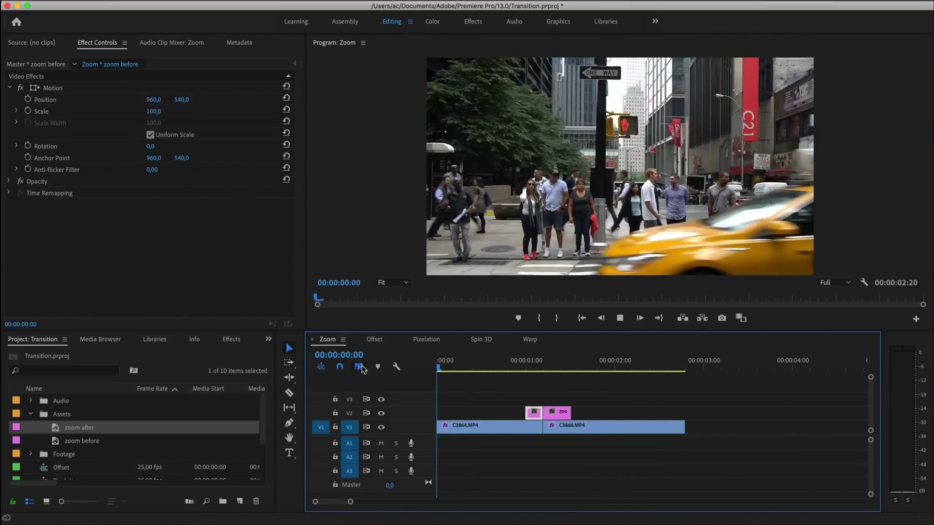
pyautogui.press('space')
pyautogui.click(561, 397)
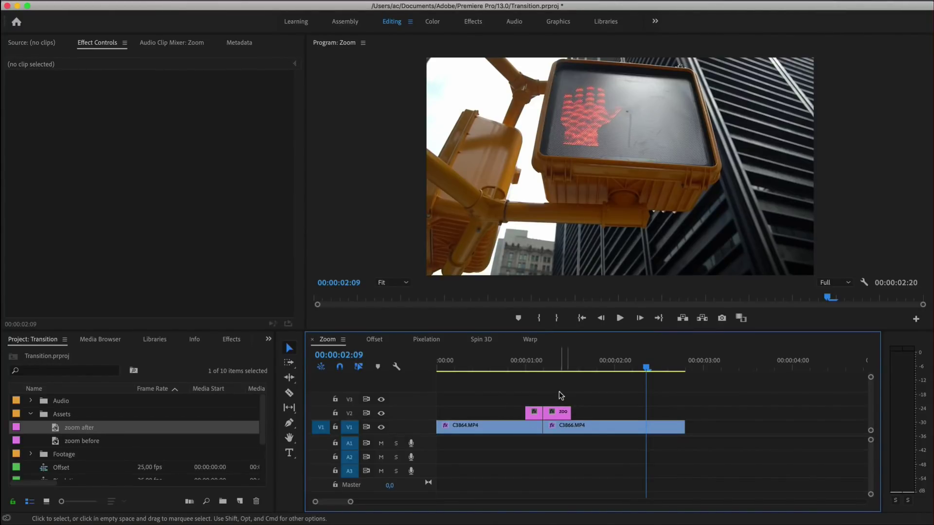
pyautogui.click(530, 412)
# - Apply the Transform effect to both the zoom before and zoom after adjustment layers
pyautogui.click(30, 414)
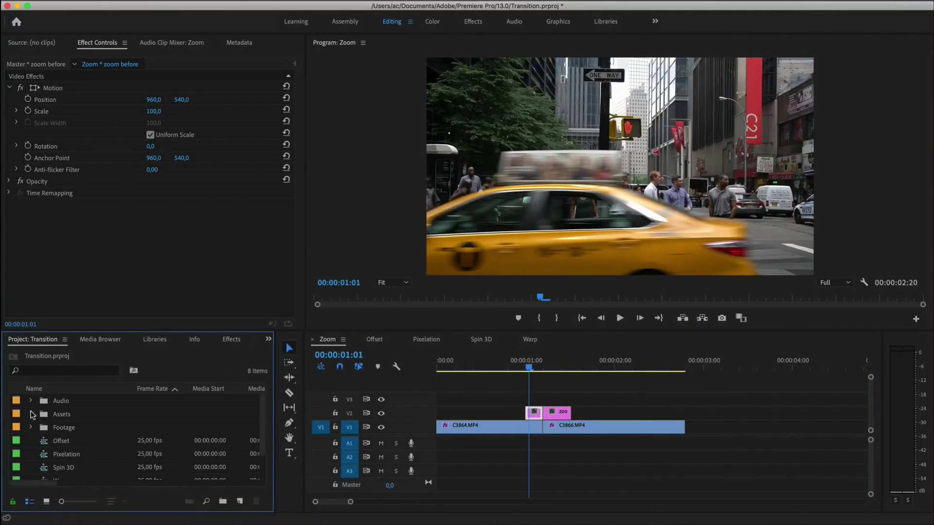
pyautogui.click(231, 340)
pyautogui.click(81, 355)
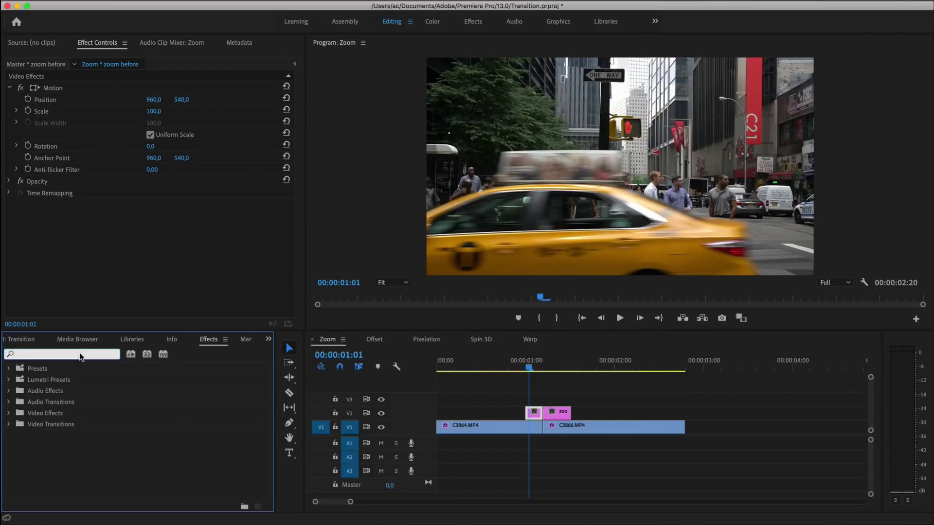
pyautogui.write('tran')
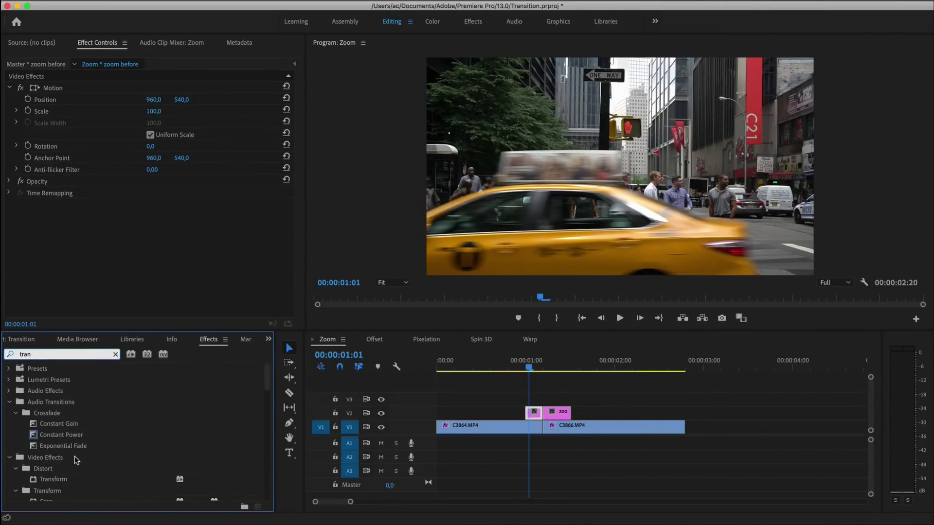
pyautogui.scroll(-3, 77, 460)
pyautogui.moveTo(52, 435); pyautogui.dragTo(532, 416)
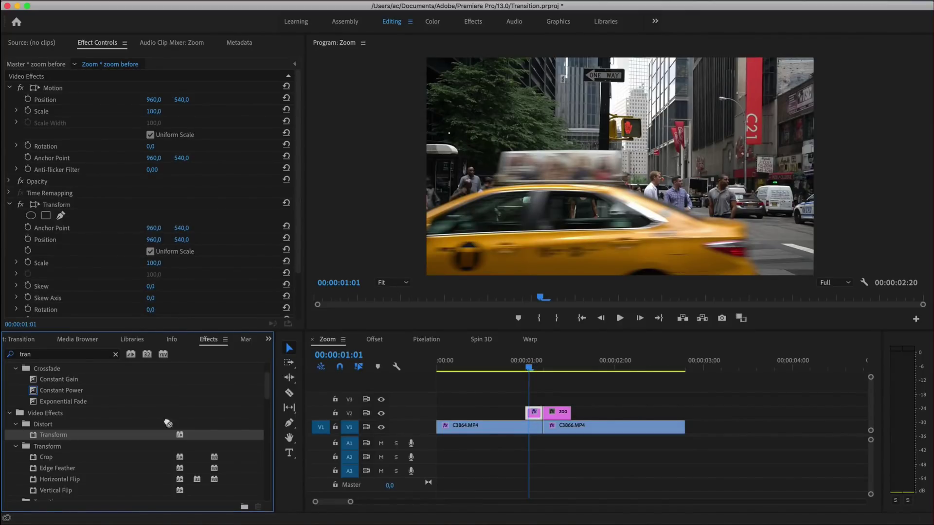
pyautogui.moveTo(53, 434); pyautogui.dragTo(555, 414)
pyautogui.click(531, 374)
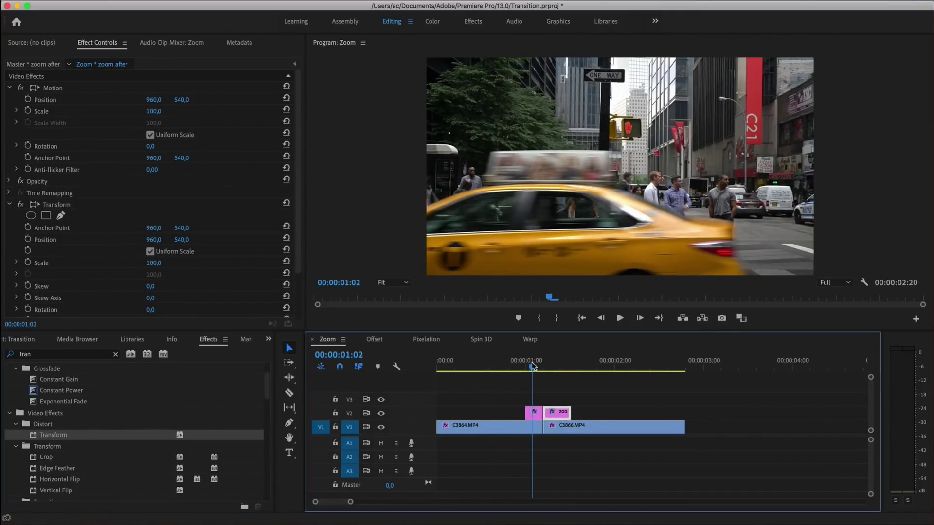
pyautogui.click(534, 413)
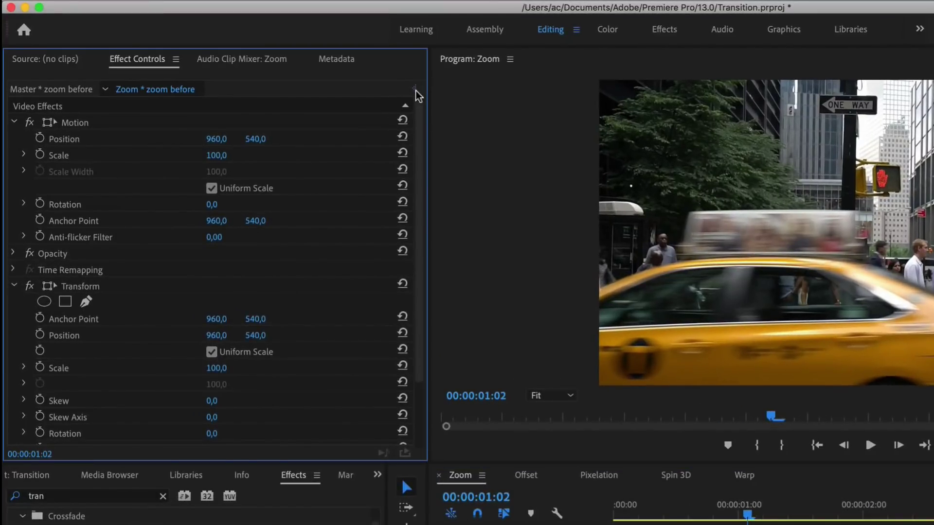
# - Keyframe zoom before's Transform Scale from 100 at its first frame to 300 at its last
pyautogui.click(294, 64)
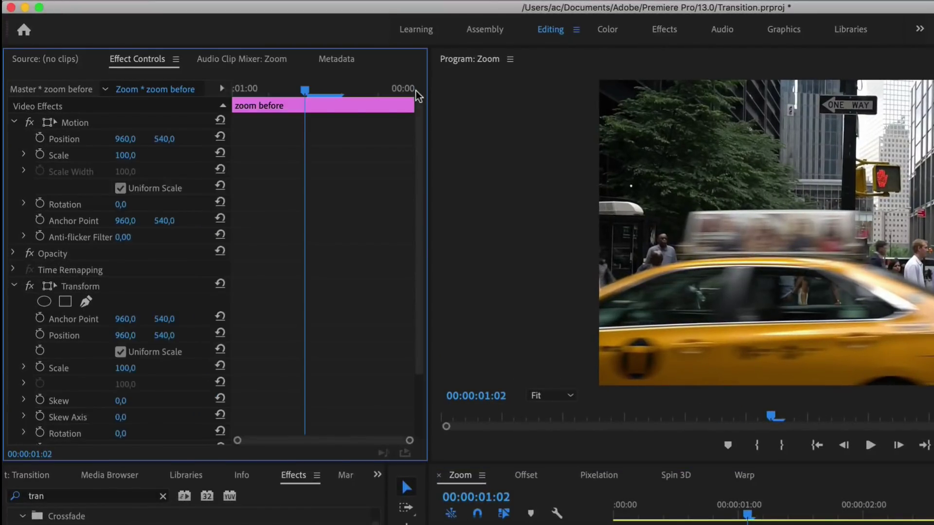
pyautogui.moveTo(428, 128); pyautogui.dragTo(579, 130)
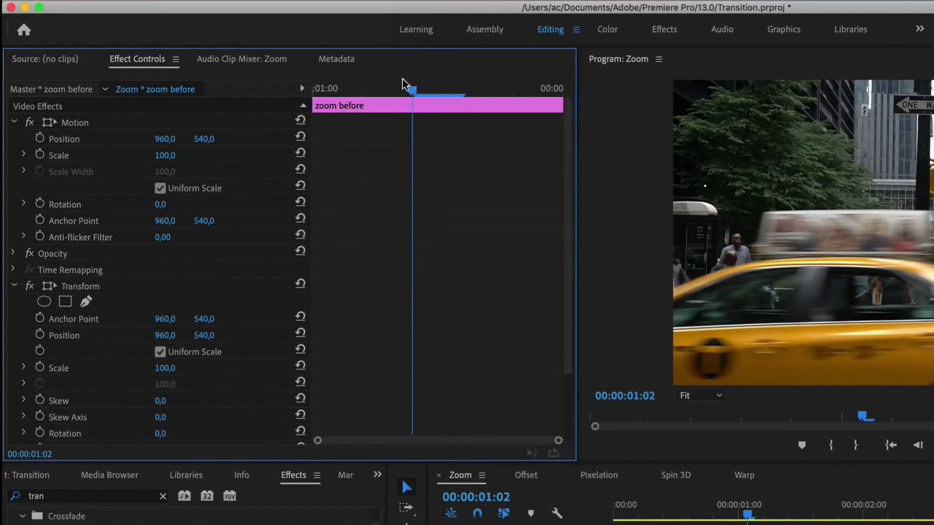
pyautogui.moveTo(412, 94); pyautogui.dragTo(324, 93)
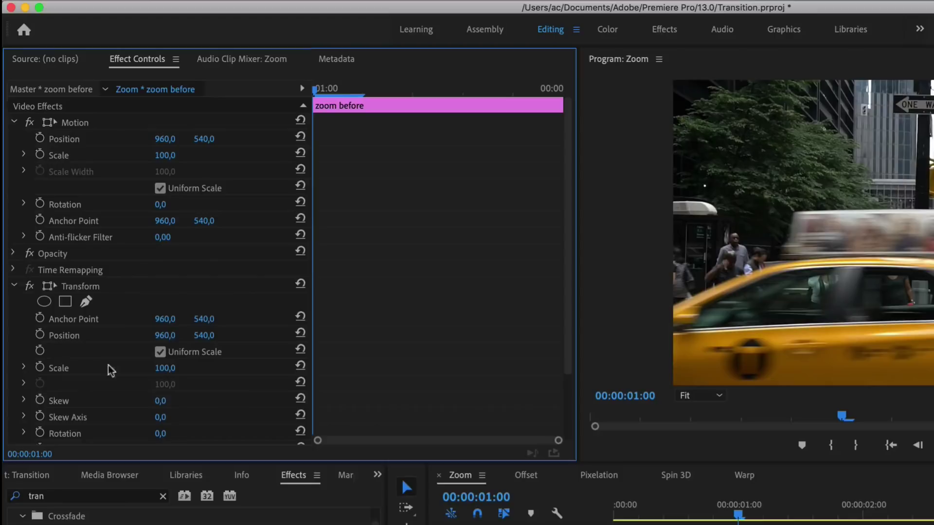
pyautogui.click(39, 367)
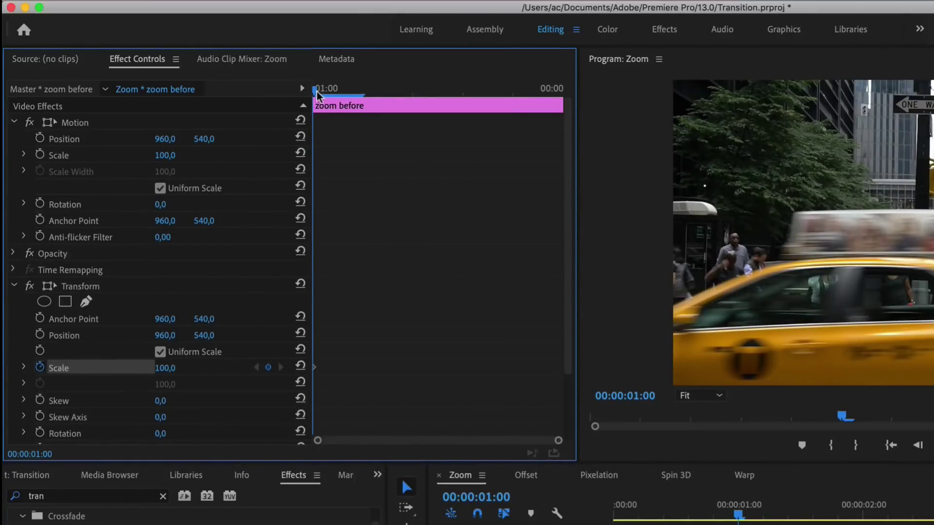
pyautogui.moveTo(316, 90); pyautogui.dragTo(564, 91)
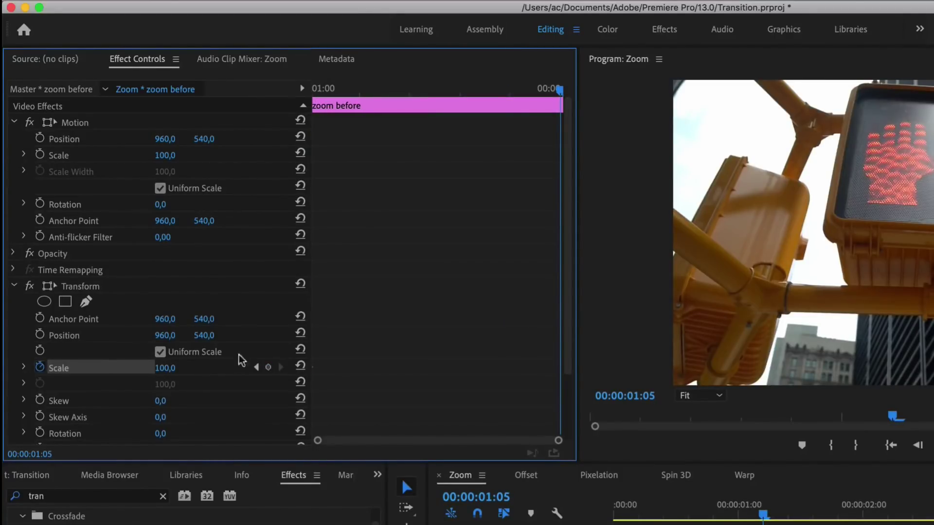
pyautogui.click(268, 368)
pyautogui.click(268, 368)
pyautogui.click(176, 365)
pyautogui.write('300')
pyautogui.press('Return')
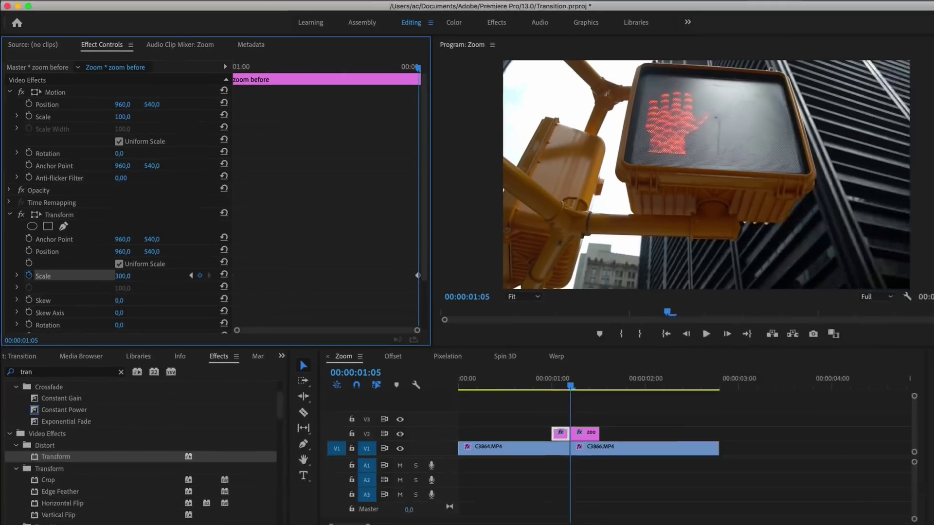
# - Preview the scale ramp and set the Transform Shutter Angle to 180
pyautogui.press('Left')
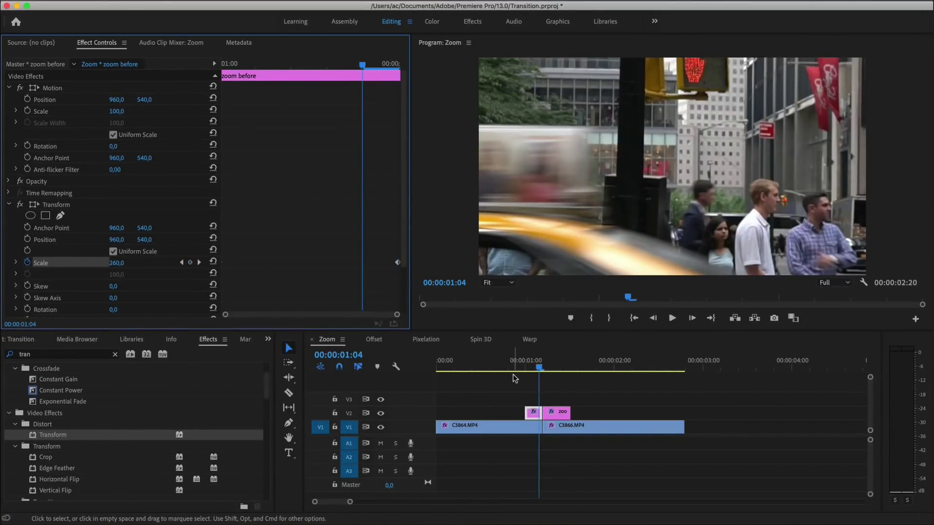
pyautogui.press('Left')
pyautogui.press('Left')
pyautogui.press('Left')
pyautogui.press('Left')
pyautogui.press('Left')
pyautogui.press('space')
pyautogui.press('space')
pyautogui.press('space')
pyautogui.moveTo(553, 363); pyautogui.dragTo(529, 369)
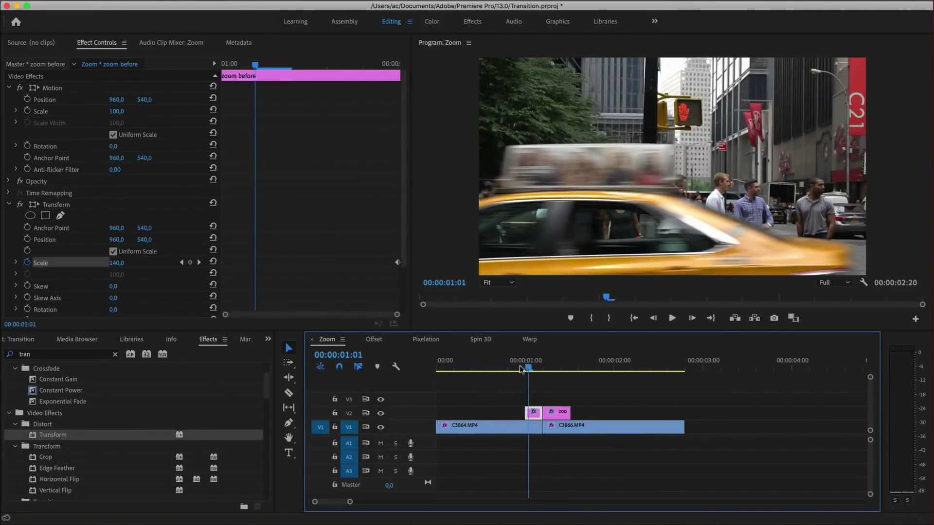
pyautogui.scroll(-2, 48, 288)
pyautogui.scroll(-2, 48, 288)
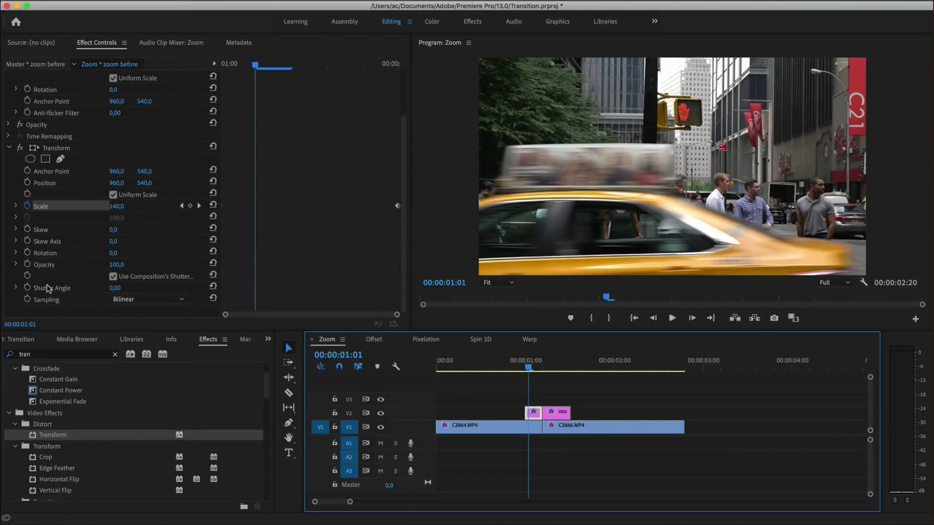
pyautogui.click(115, 288)
pyautogui.write('1')
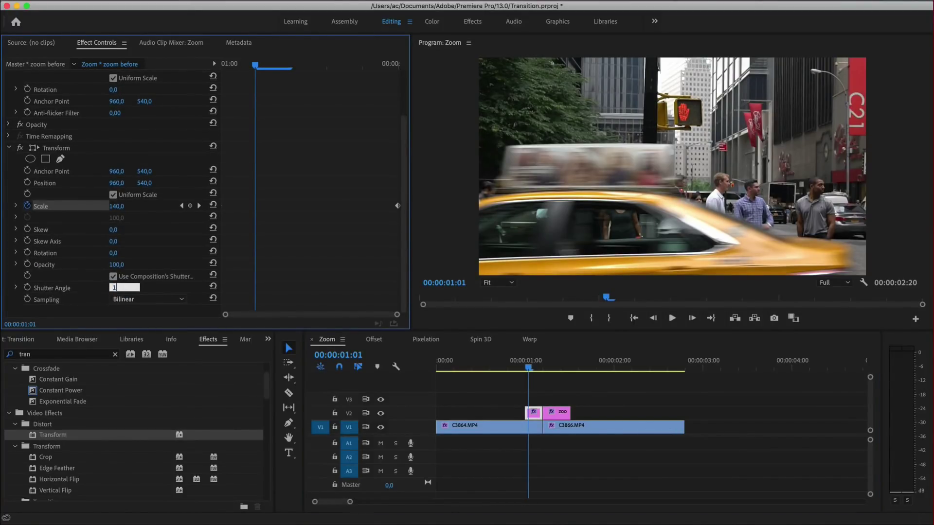
pyautogui.press('Return')
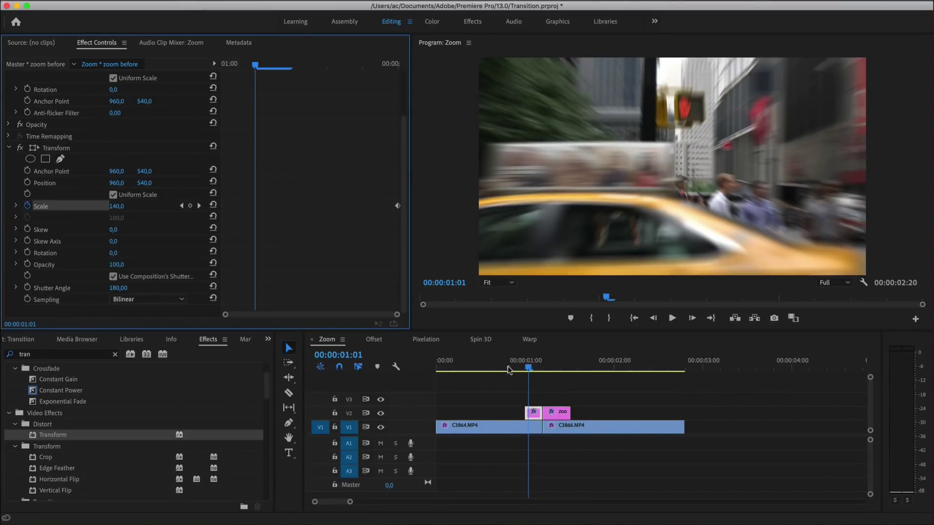
# - Preview the blurred zoom between 01:00 and 01:06, then select the zoom after clip
pyautogui.click(519, 361)
pyautogui.press('space')
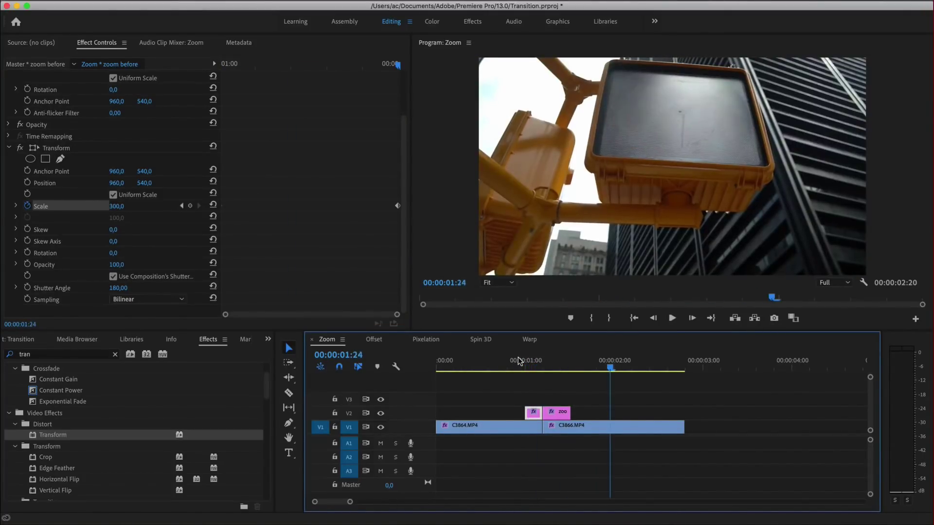
pyautogui.click(520, 360)
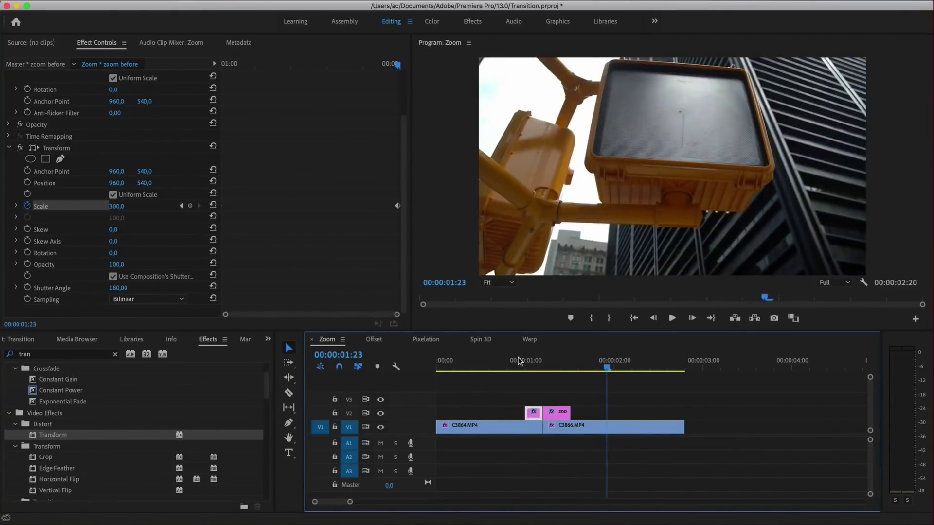
pyautogui.click(539, 361)
pyautogui.moveTo(540, 364); pyautogui.dragTo(547, 367)
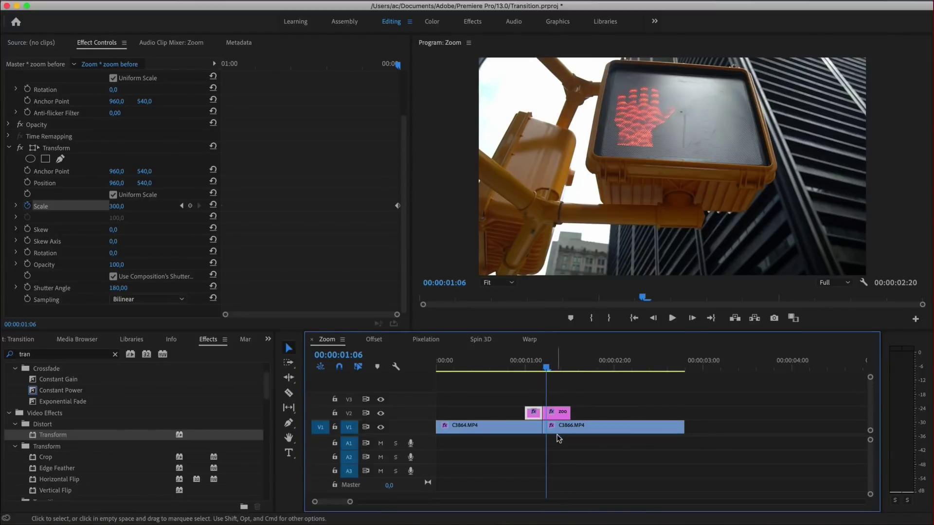
pyautogui.click(558, 414)
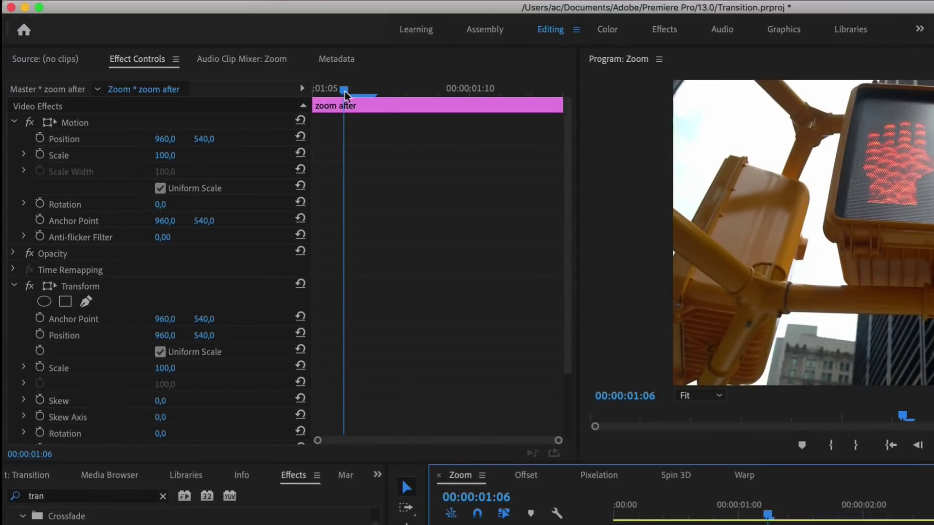
# - Keyframe zoom after's Scale at 300 on 01:05 and 100 on 01:13
pyautogui.press('Left')
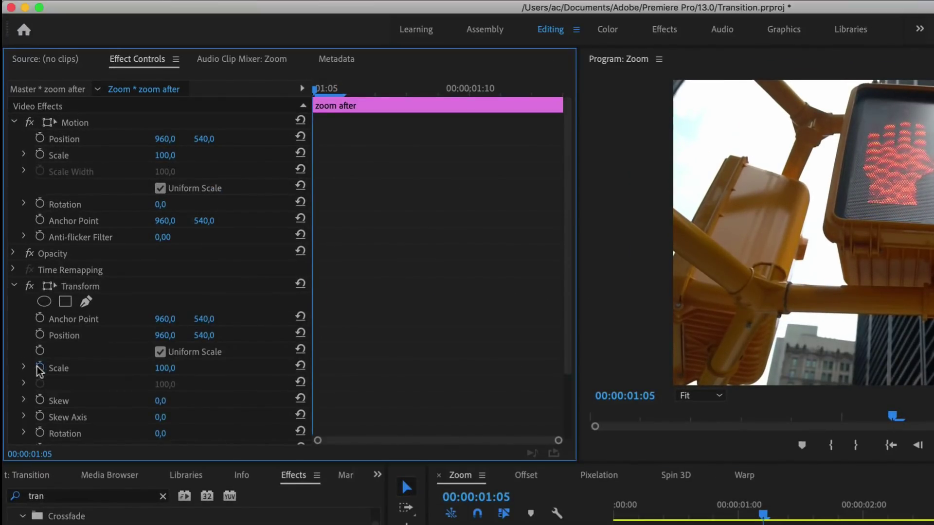
pyautogui.click(168, 367)
pyautogui.write('30')
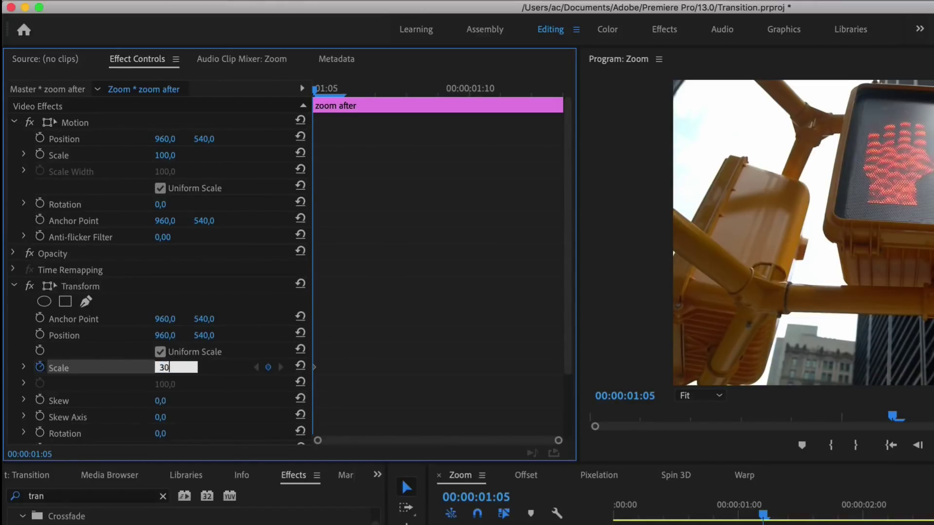
pyautogui.write('0')
pyautogui.press('Return')
pyautogui.press('Right')
pyautogui.press('Right')
pyautogui.press('Right')
pyautogui.press('Right')
pyautogui.press('Right')
pyautogui.press('Right')
pyautogui.press('Right')
pyautogui.click(268, 368)
pyautogui.click(166, 368)
pyautogui.write('1')
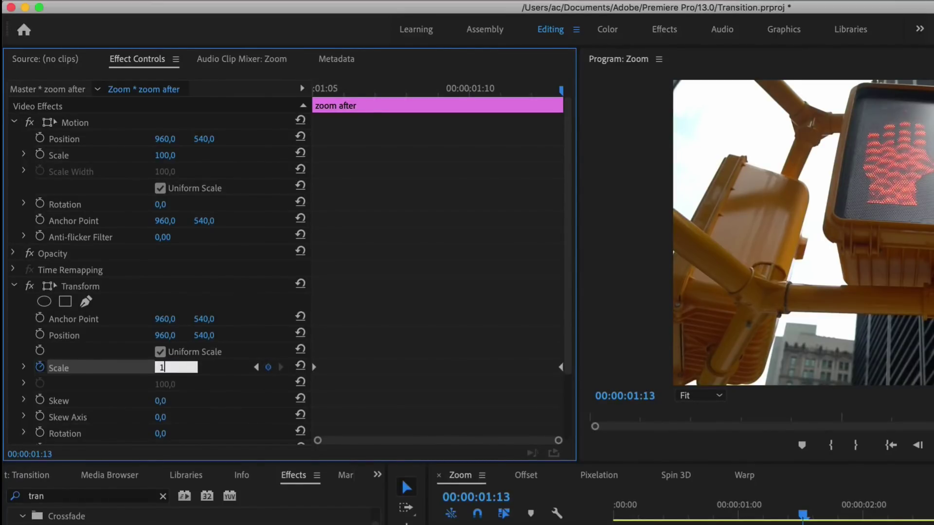
pyautogui.press('Return')
pyautogui.press('Left')
pyautogui.press('Left')
pyautogui.scroll(-3, 205, 317)
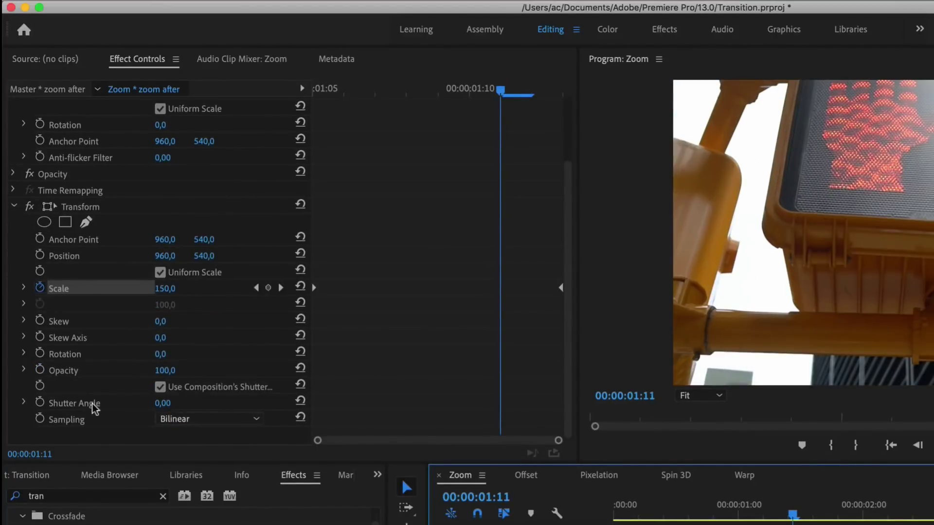
# - Set zoom after's Shutter Angle to 360 and save the project with Cmd+S
pyautogui.click(176, 402)
pyautogui.write('360')
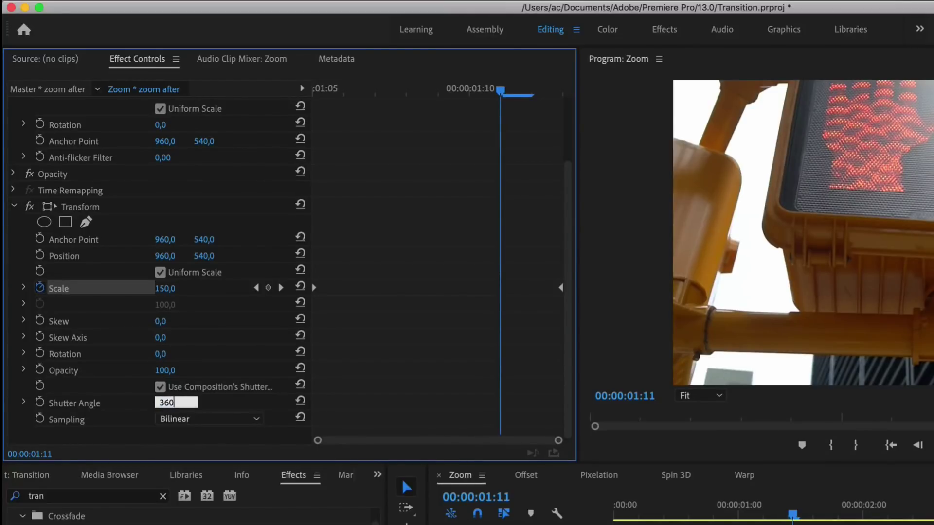
pyautogui.press('Return')
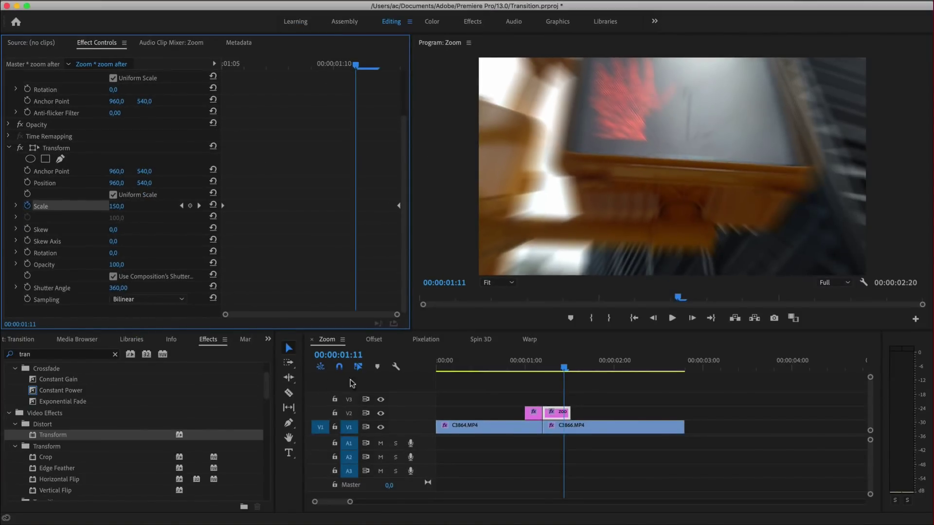
pyautogui.hotkey('ctrl', 's')
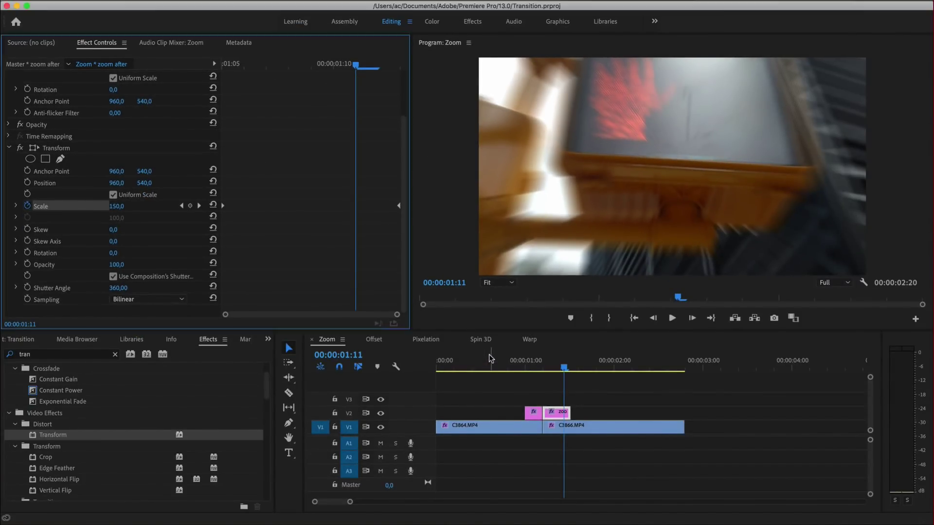
pyautogui.click(489, 355)
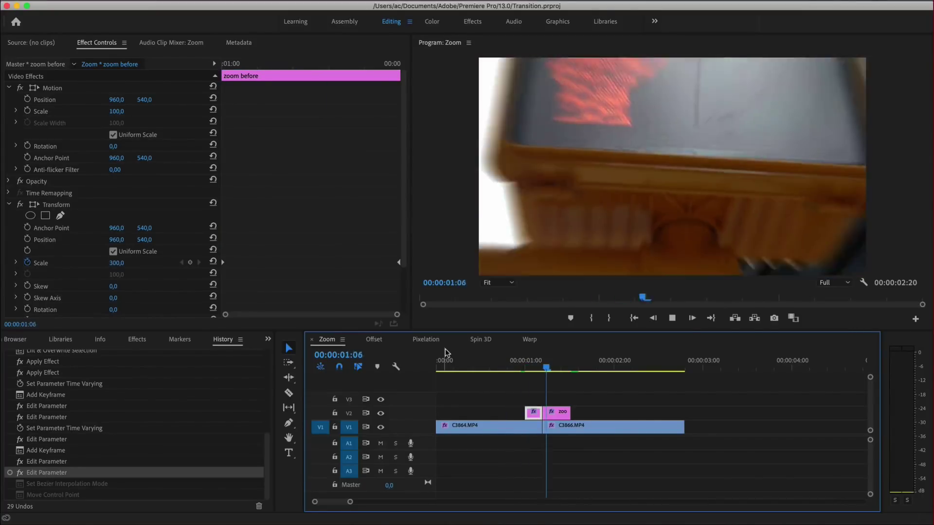
# - Make zoom before's Scale keyframes Bezier and drag the handle so the ramp eases in
pyautogui.press('space')
pyautogui.moveTo(521, 366)
pyautogui.mouseDown()
pyautogui.moveTo(564, 368)
pyautogui.moveTo(537, 399)
pyautogui.mouseUp()
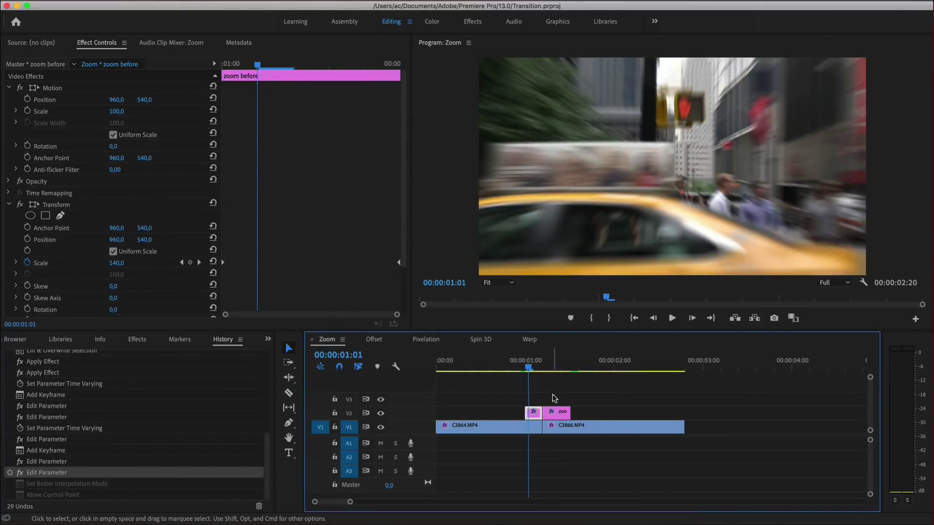
pyautogui.click(223, 262)
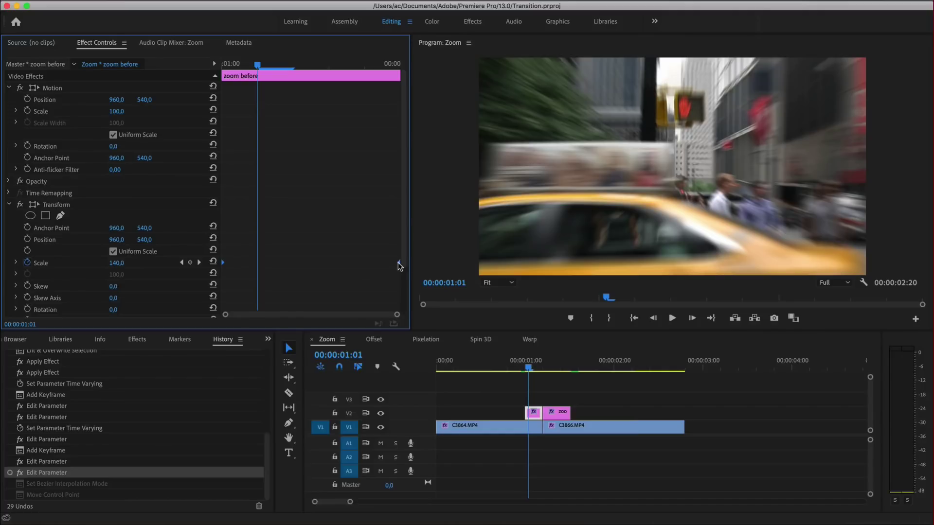
pyautogui.rightClick(399, 265)
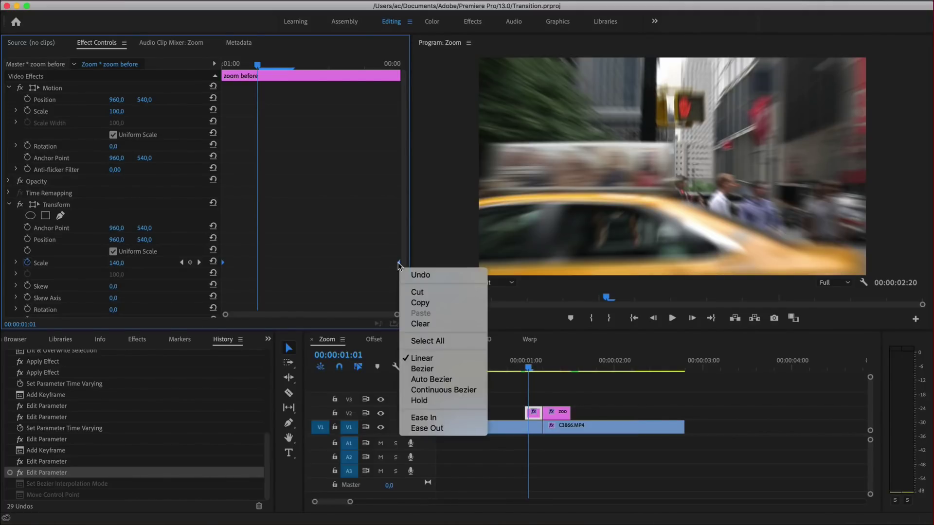
pyautogui.click(433, 370)
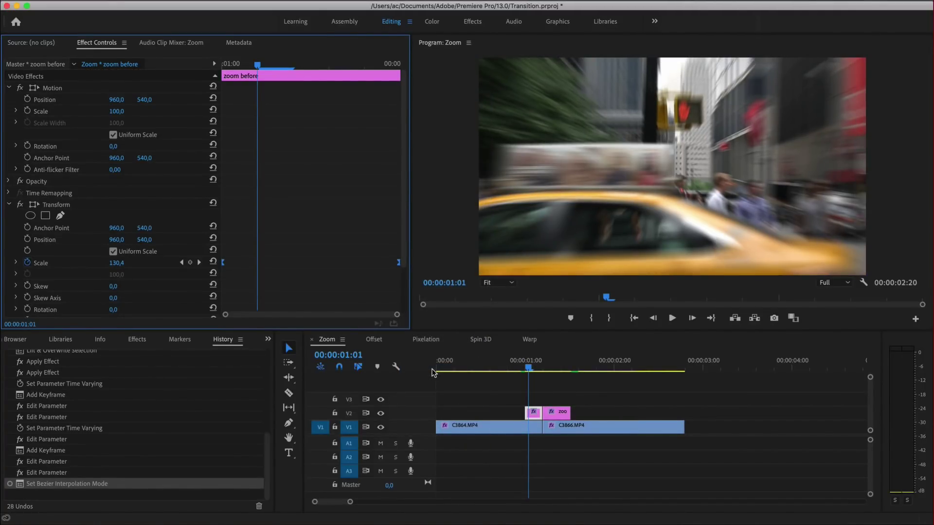
pyautogui.click(16, 265)
pyautogui.scroll(-5, 374, 157)
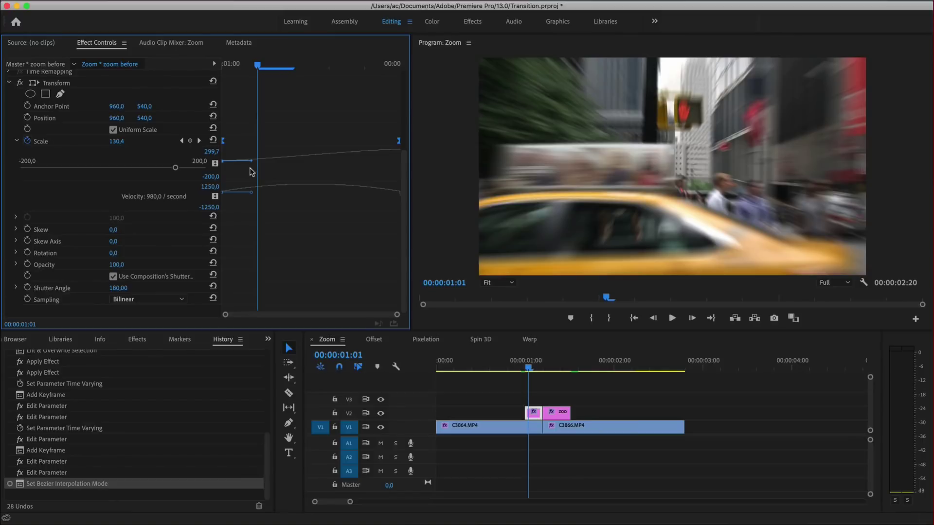
pyautogui.moveTo(252, 162); pyautogui.dragTo(322, 164)
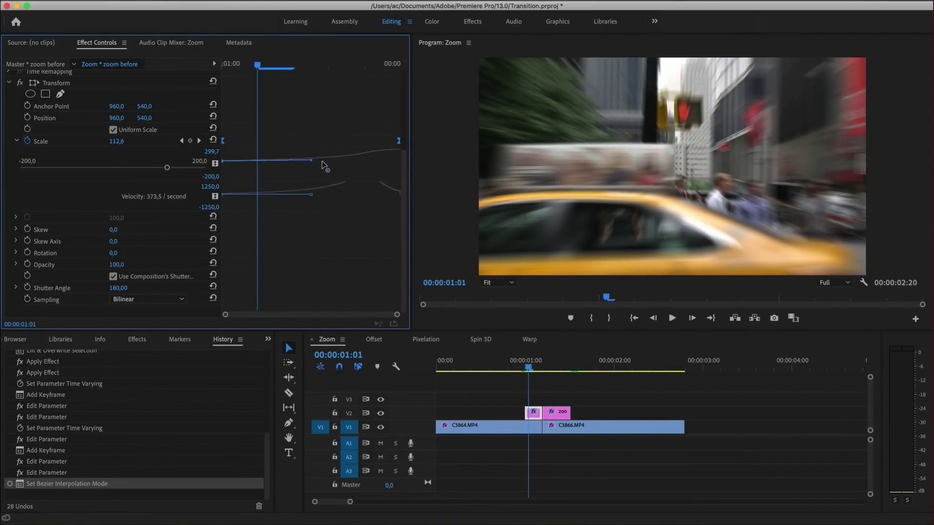
pyautogui.moveTo(322, 165); pyautogui.dragTo(322, 166)
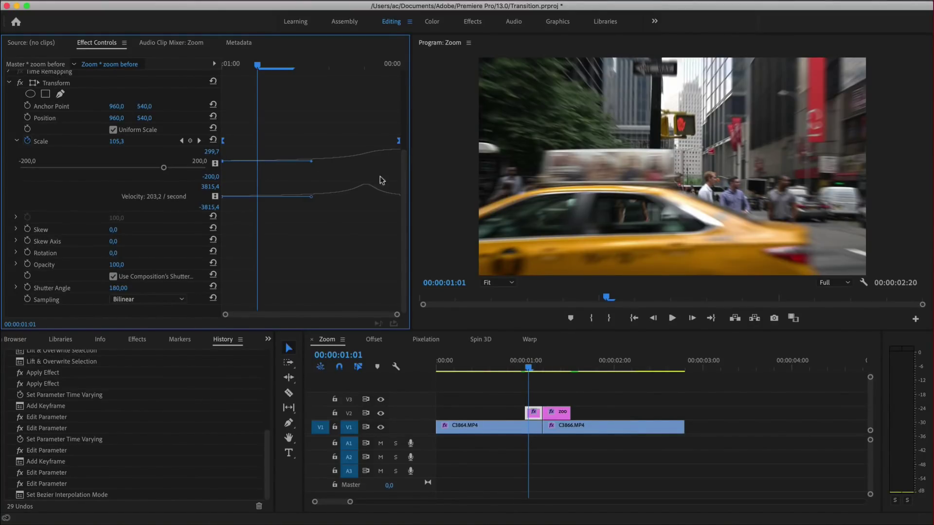
# - Step frame by frame through 01:03–01:05 to check the eased zoom, then select zoom after
pyautogui.click(529, 368)
pyautogui.press('Left')
pyautogui.press('Left')
pyautogui.press('Right')
pyautogui.press('Left')
pyautogui.press('Right')
pyautogui.press('Right')
pyautogui.press('Right')
pyautogui.press('Right')
pyautogui.press('Right')
pyautogui.press('Right')
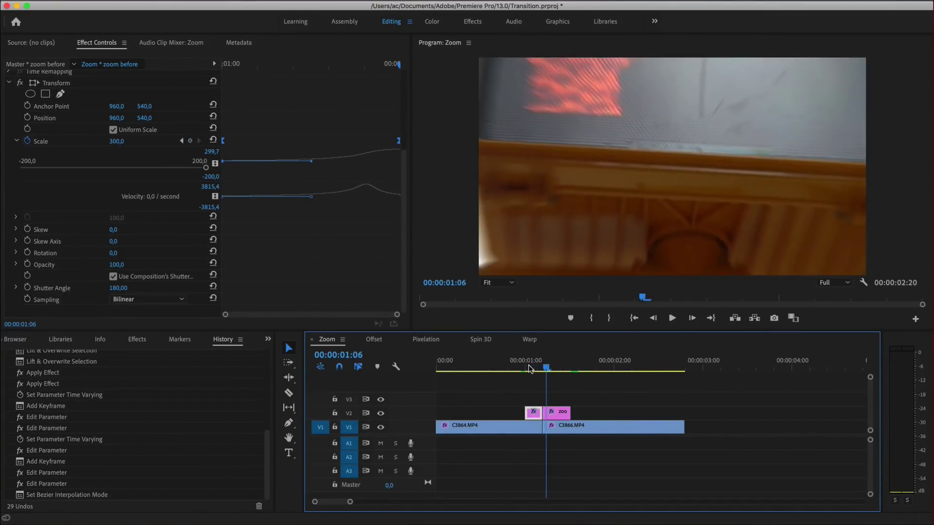
pyautogui.press('Left')
pyautogui.press('Left')
pyautogui.press('Left')
pyautogui.press('Left')
pyautogui.press('Left')
pyautogui.press('Left')
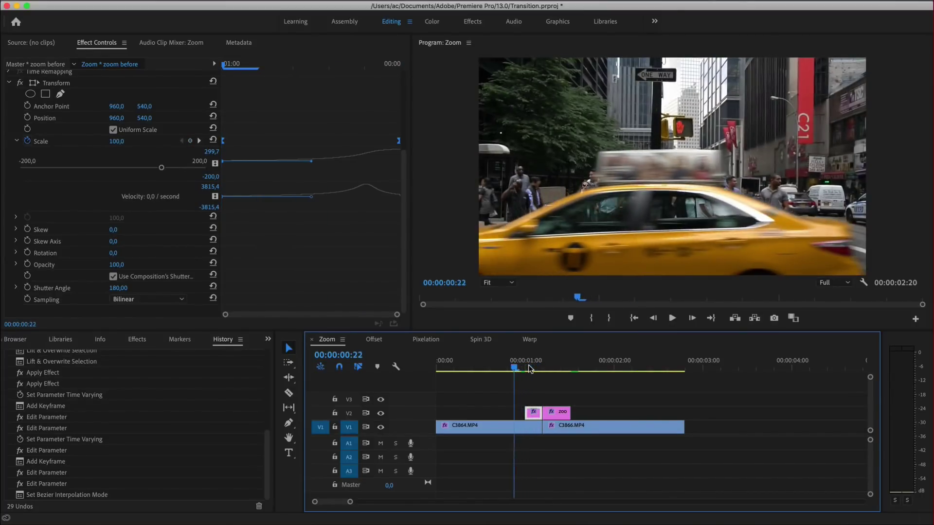
pyautogui.press('Right')
pyautogui.press('Right')
pyautogui.press('Right')
pyautogui.press('Right')
pyautogui.press('Right')
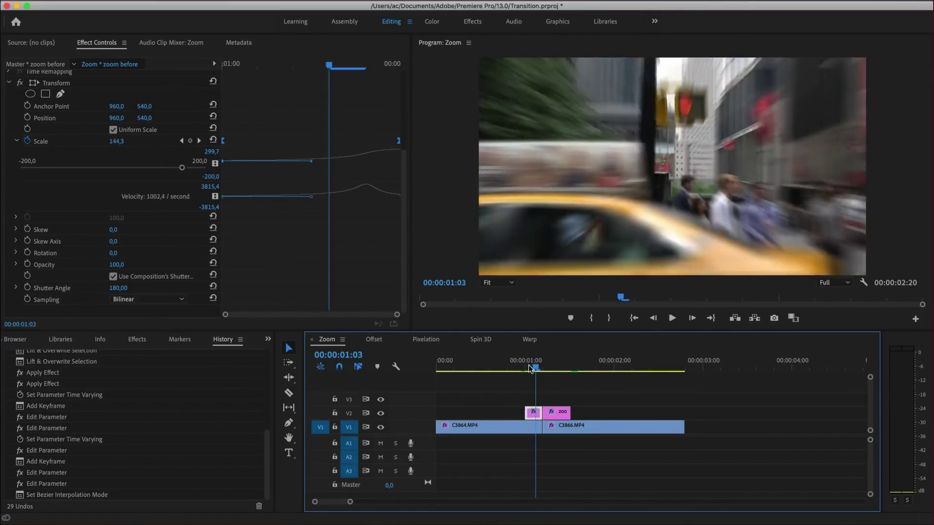
pyautogui.press('Right')
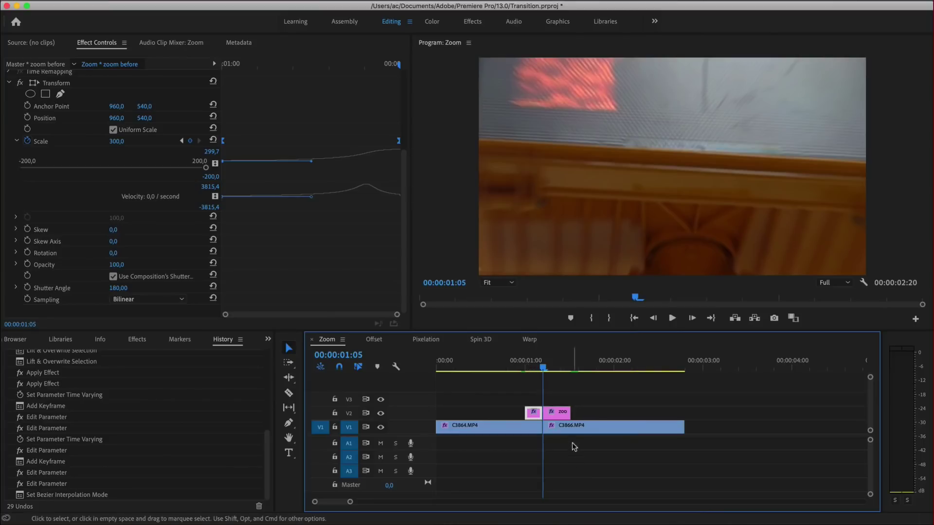
pyautogui.click(557, 409)
pyautogui.click(226, 265)
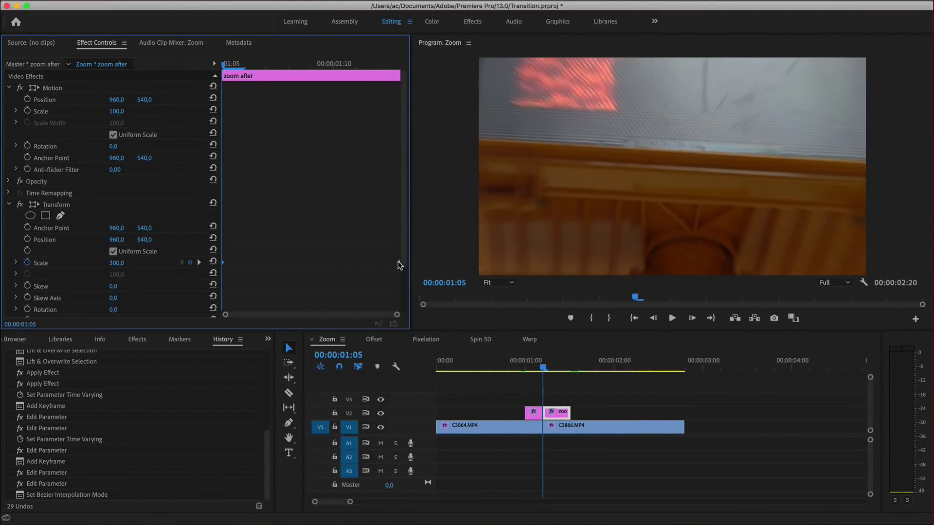
# - Switch zoom after's Scale keyframes to Bezier and steepen the curve so the zoom-out settles fast
pyautogui.rightClick(399, 265)
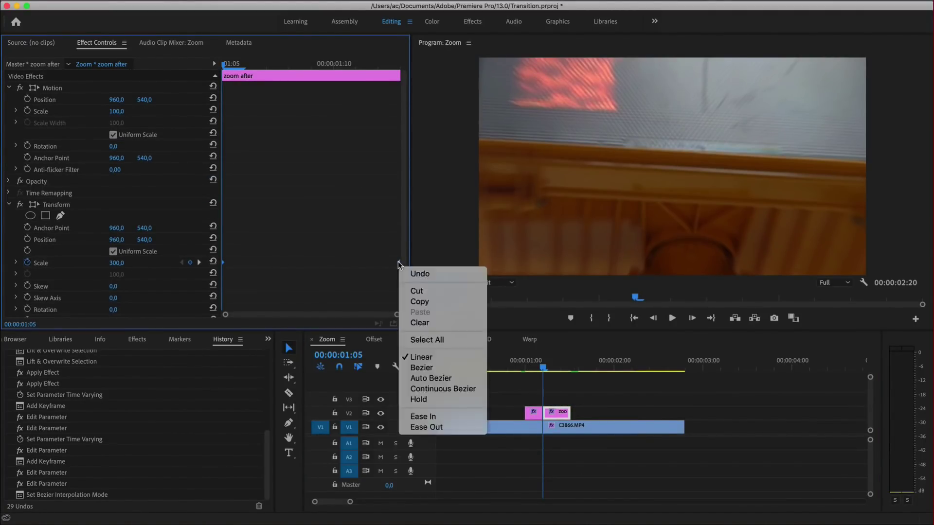
pyautogui.click(423, 367)
pyautogui.click(17, 263)
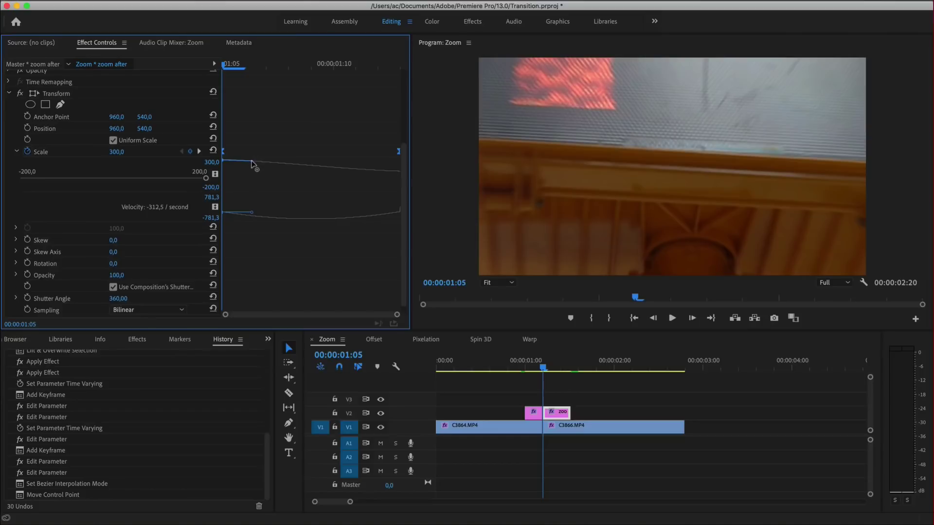
pyautogui.moveTo(251, 164); pyautogui.dragTo(230, 167)
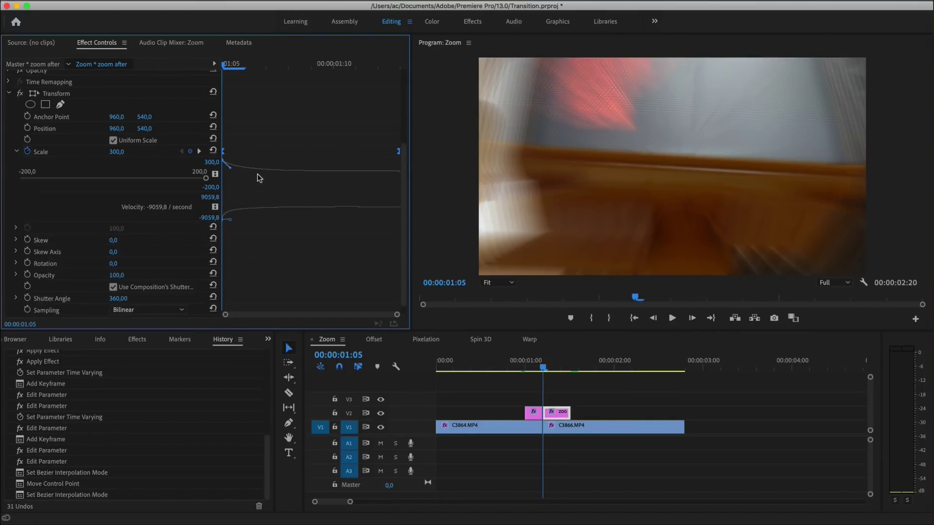
pyautogui.click(518, 363)
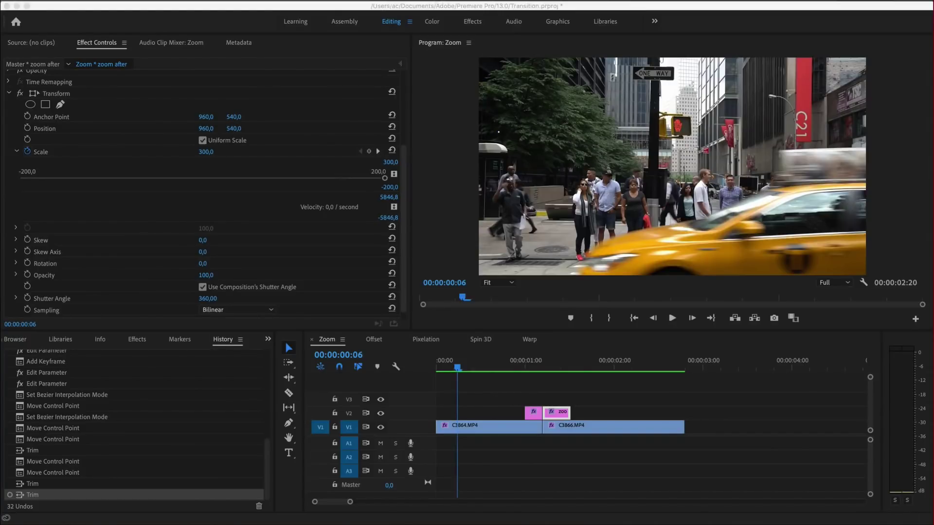
# - Place Zoom.wav from the Audio folder on track A1 at the zoom cut
pyautogui.press('space')
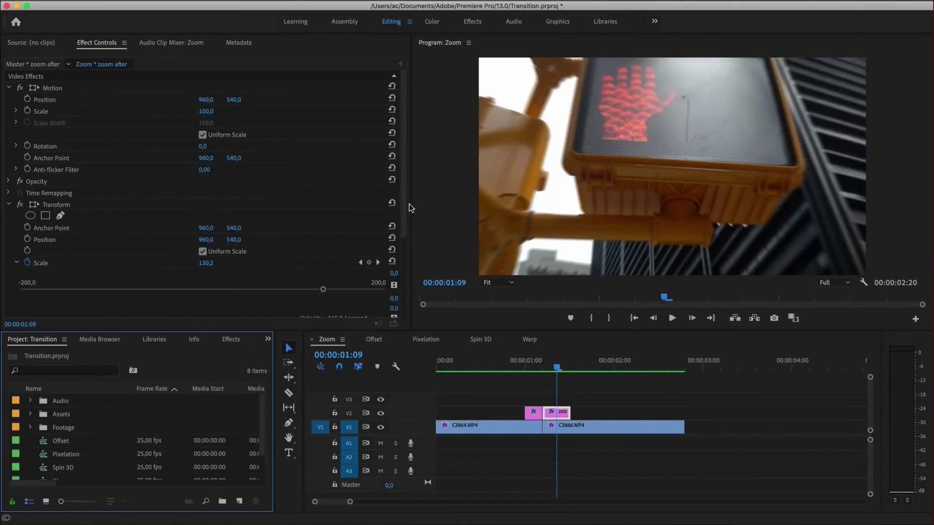
pyautogui.moveTo(410, 209); pyautogui.dragTo(305, 208)
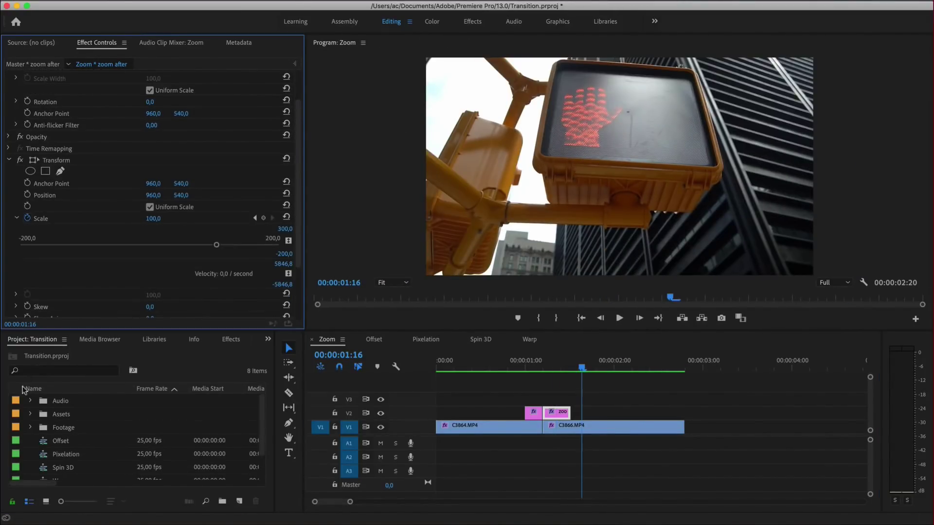
pyautogui.click(31, 401)
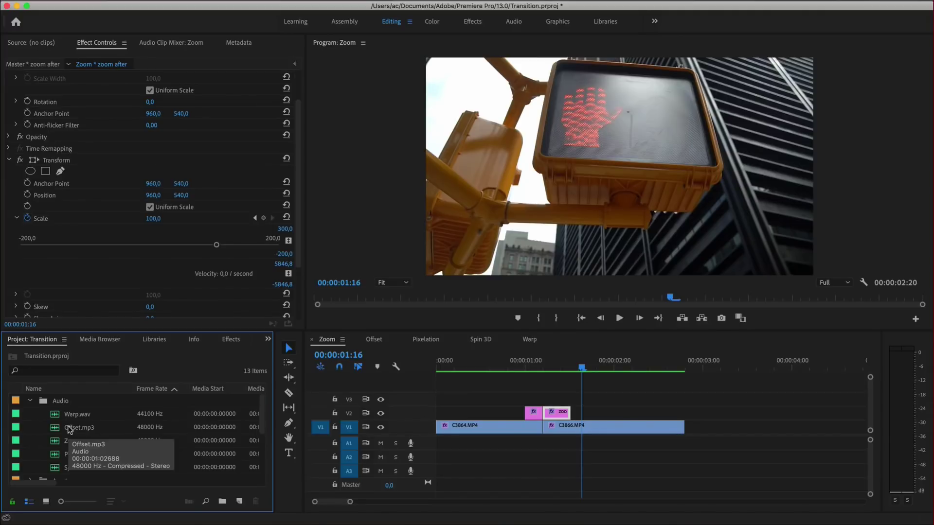
pyautogui.scroll(-3, 69, 429)
pyautogui.moveTo(57, 402)
pyautogui.mouseDown()
pyautogui.moveTo(529, 438)
pyautogui.moveTo(517, 443)
pyautogui.mouseUp()
# - Lengthen the Zoom.wav clip and play the transition with its sound from the start
pyautogui.press('=')
pyautogui.scroll(3, 609, 440)
pyautogui.moveTo(683, 441); pyautogui.dragTo(784, 432)
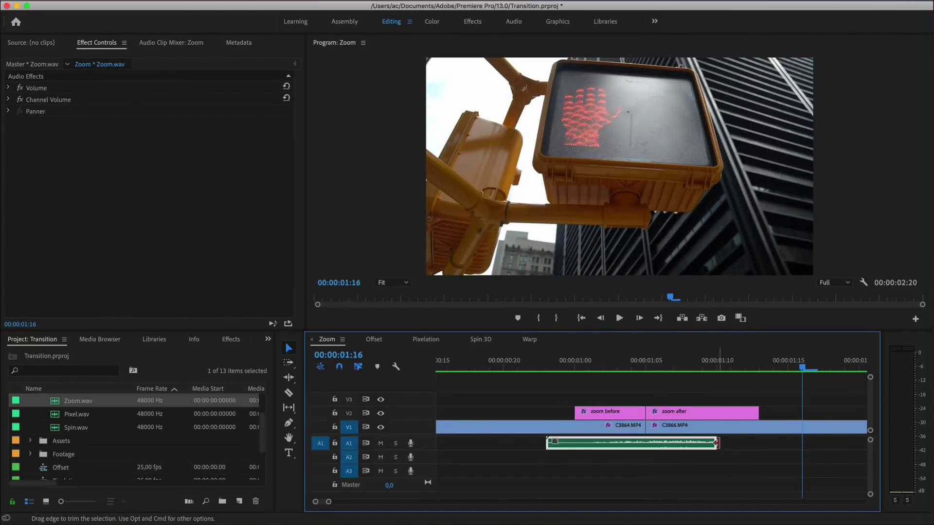
pyautogui.press('Home')
pyautogui.press('space')
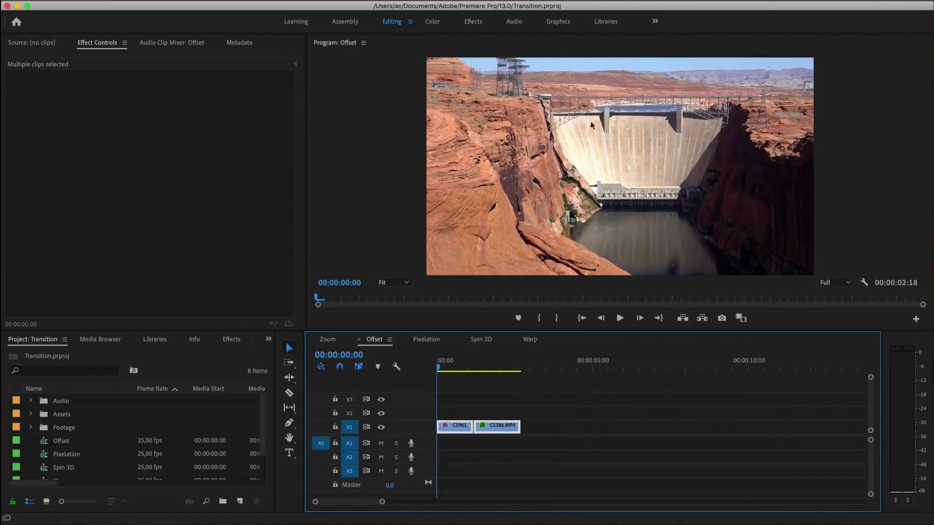
# - Preview the Offset sequence, then place offset before on V2 and offset after on V3
pyautogui.press('space')
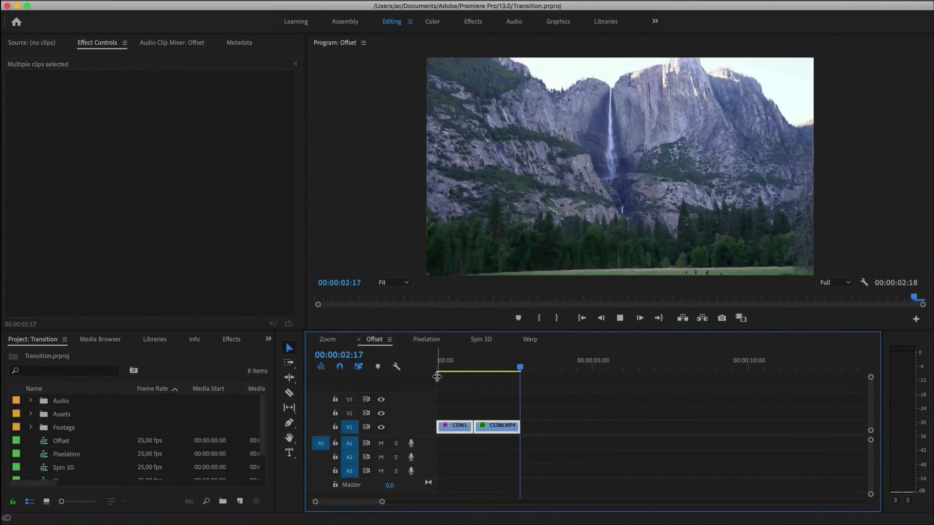
pyautogui.press('Home')
pyautogui.press('space')
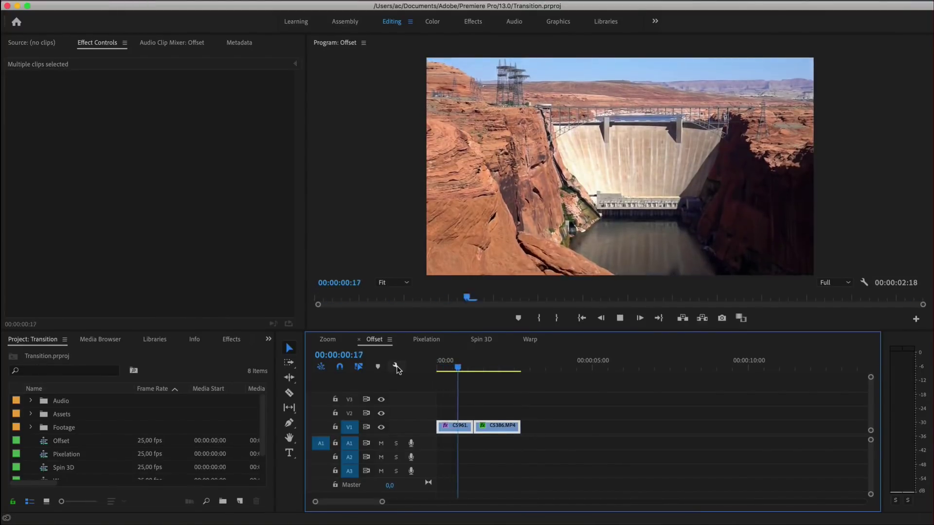
pyautogui.press('space')
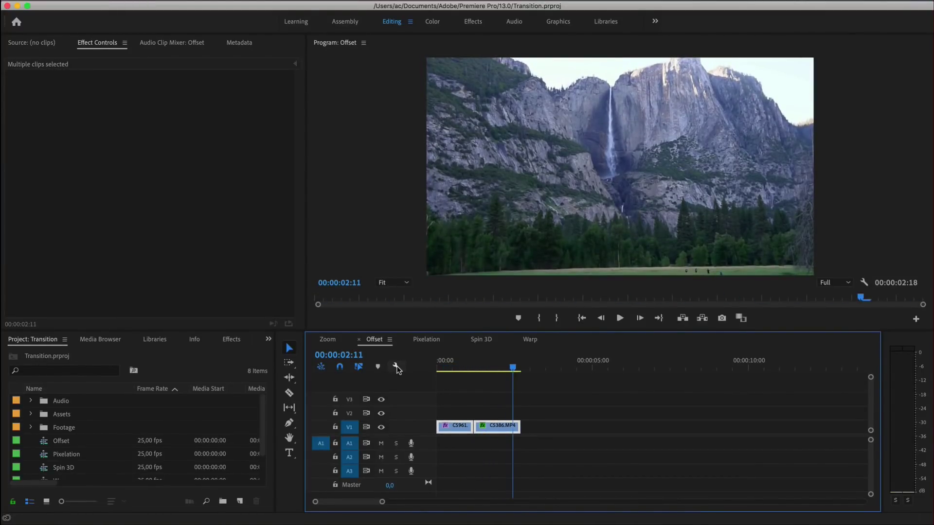
pyautogui.press('Home')
pyautogui.click(30, 414)
pyautogui.moveTo(82, 427); pyautogui.dragTo(432, 416)
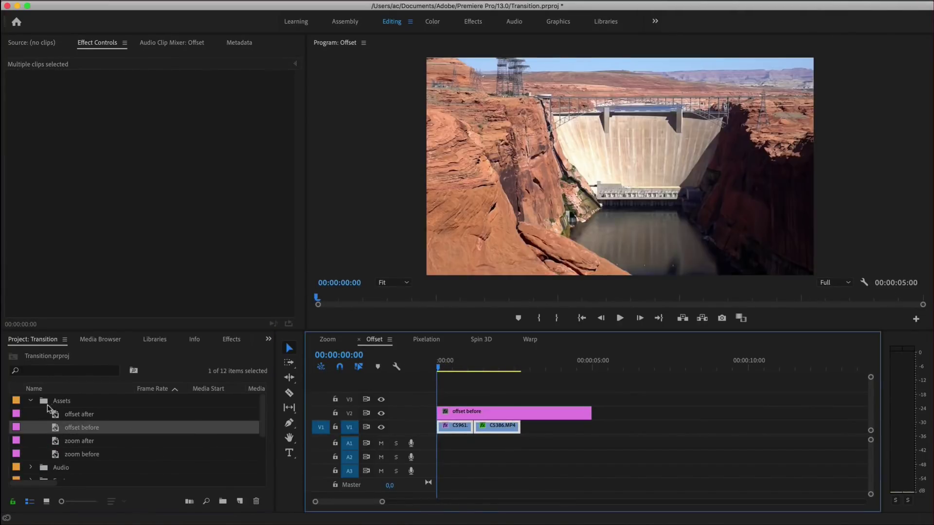
pyautogui.moveTo(56, 419); pyautogui.dragTo(496, 400)
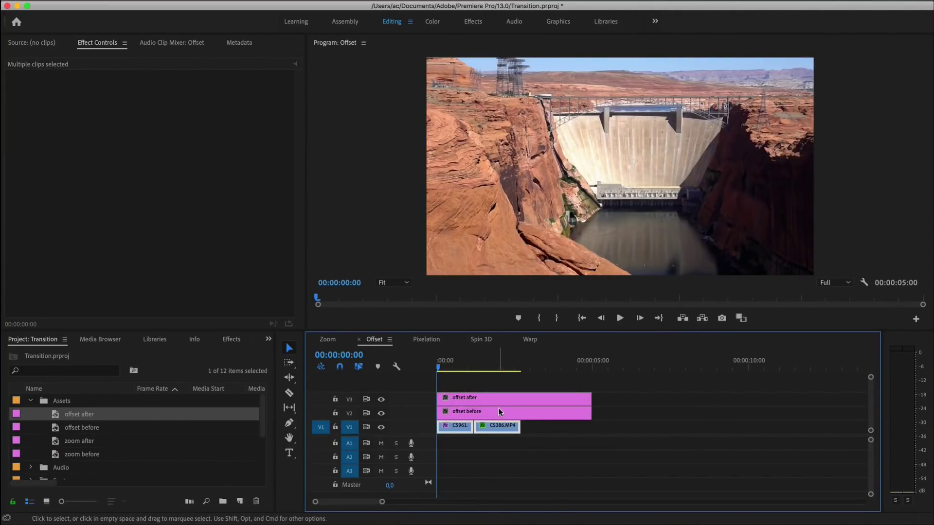
# - Set offset before to five frames, shorten offset after, and move it onto V2 after the cut
pyautogui.click(493, 360)
pyautogui.press('super+r')
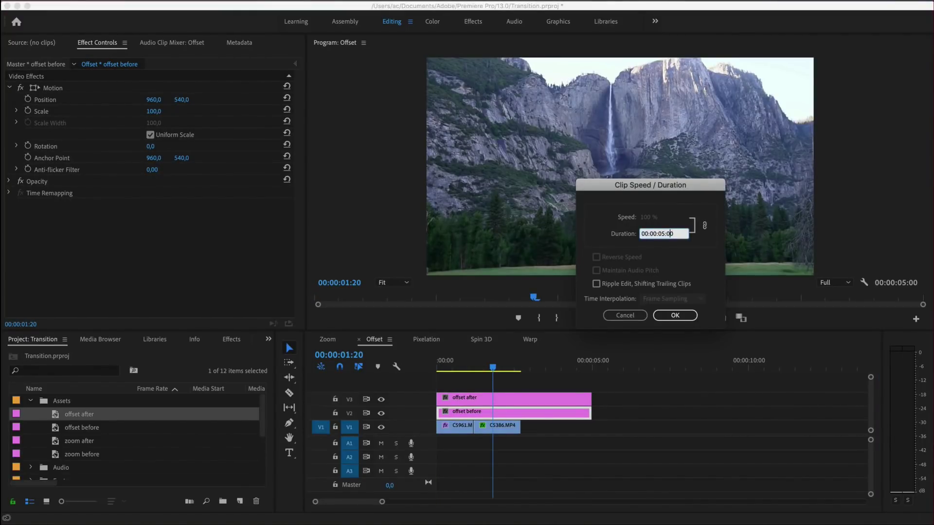
pyautogui.press('Return')
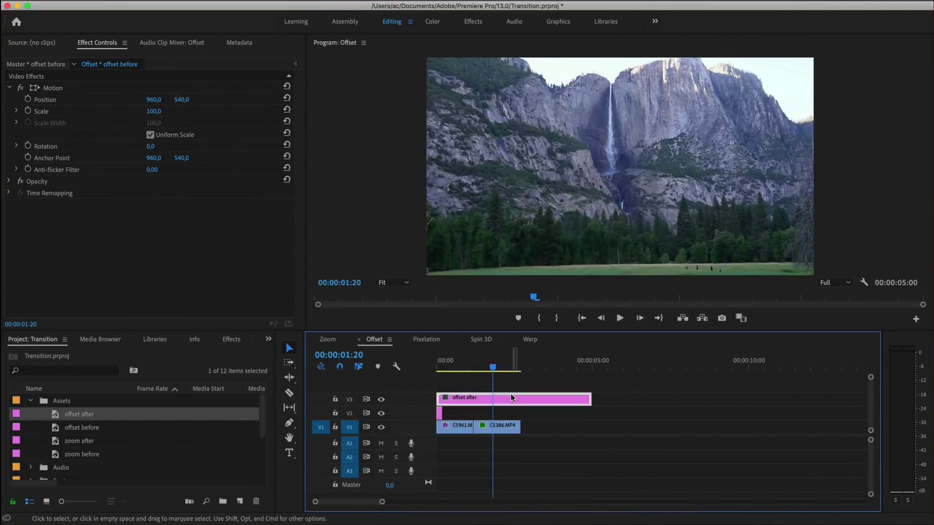
pyautogui.click(514, 399)
pyautogui.press('super+r')
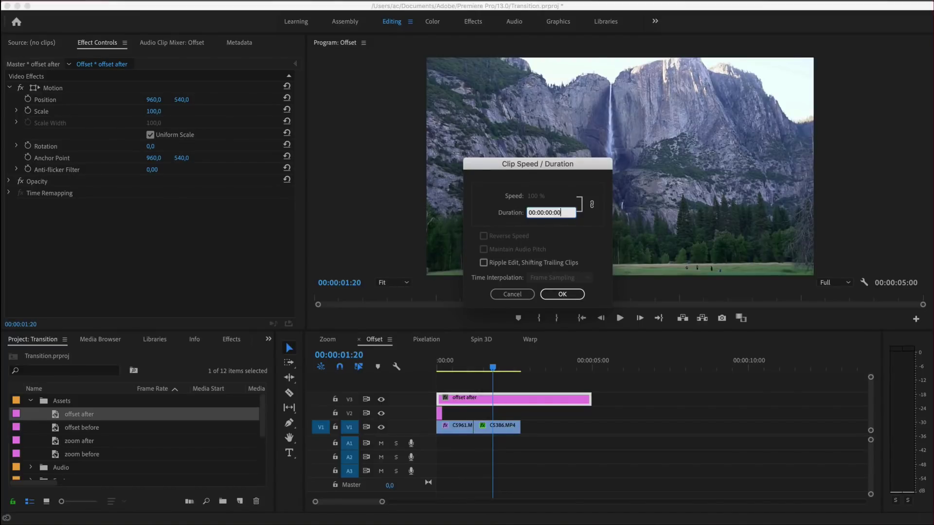
pyautogui.press('Return')
pyautogui.moveTo(440, 399); pyautogui.dragTo(472, 412)
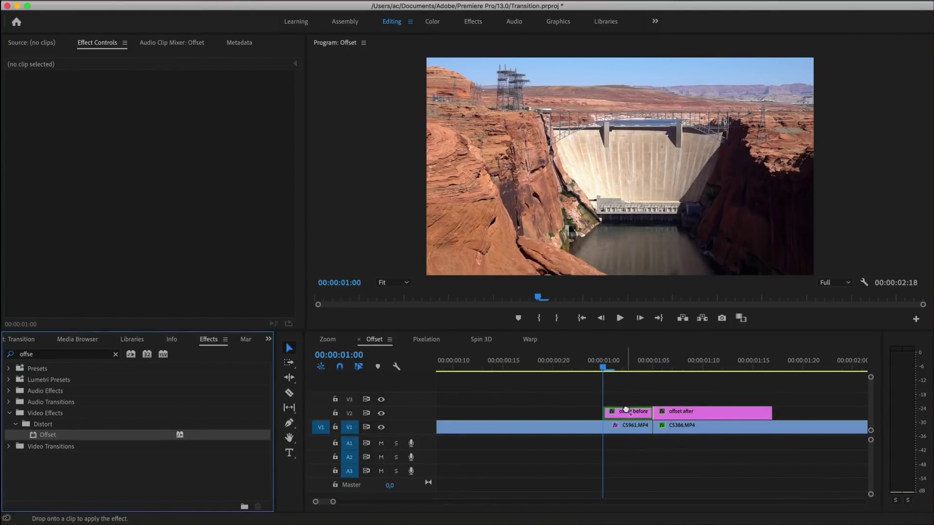
# - Apply the Offset effect to the offset layers and go to the start of offset before
pyautogui.moveTo(48, 435); pyautogui.dragTo(628, 413)
pyautogui.moveTo(552, 421); pyautogui.dragTo(717, 414)
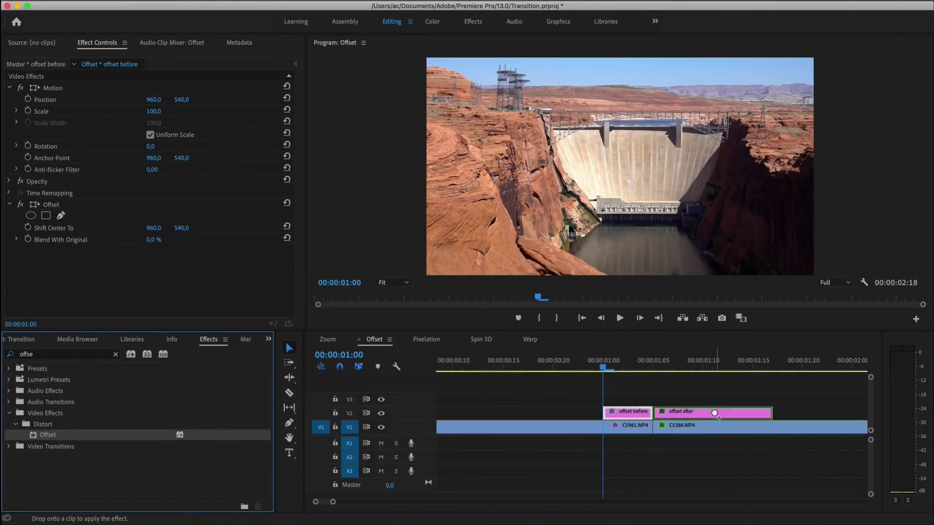
pyautogui.click(296, 64)
pyautogui.click(632, 366)
pyautogui.click(625, 411)
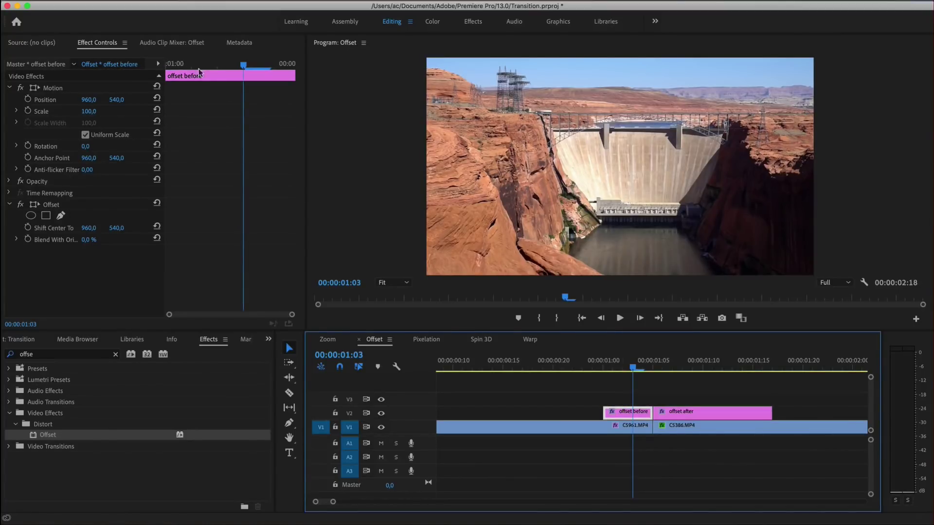
pyautogui.click(164, 63)
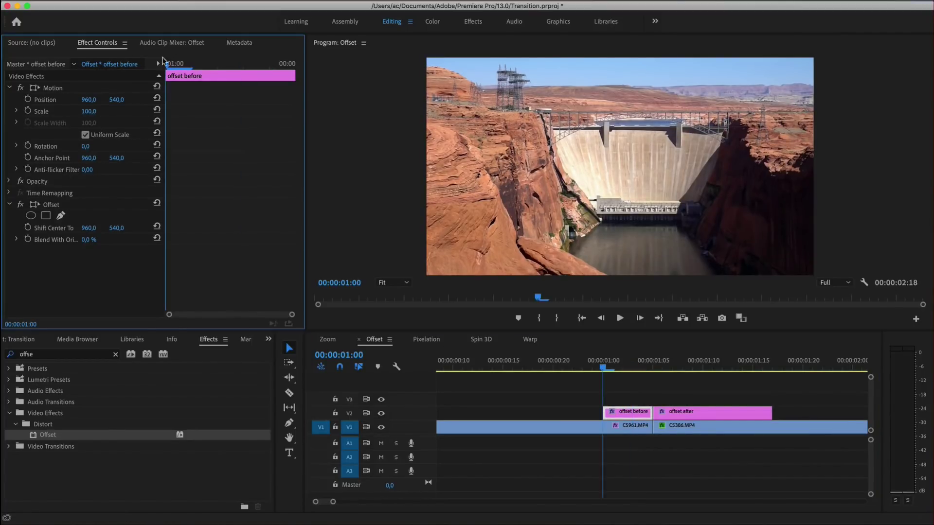
# - Keyframe offset before's vertical Shift Center To, changing it at the clip's end, and scrub to check
pyautogui.click(27, 228)
pyautogui.hotkey('shift', 'Right')
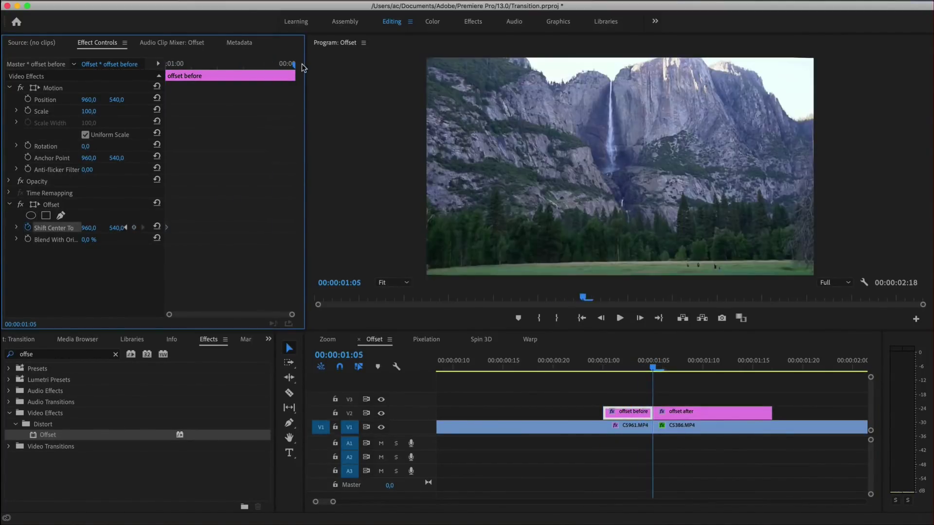
pyautogui.click(120, 226)
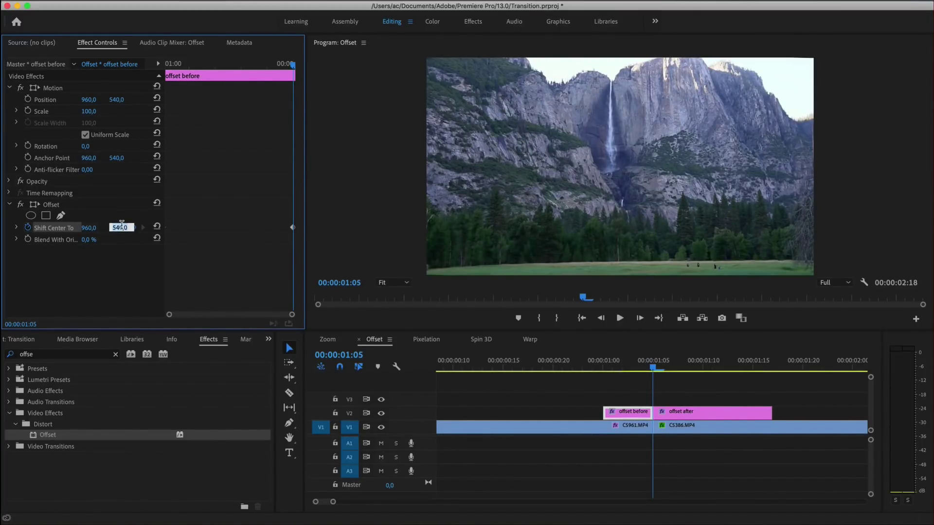
pyautogui.write('1')
pyautogui.write('8')
pyautogui.press('Return')
pyautogui.click(614, 366)
pyautogui.moveTo(615, 364); pyautogui.dragTo(673, 370)
# - On offset after, set a starting vertical Shift Center To keyframe of 1030
pyautogui.click(673, 414)
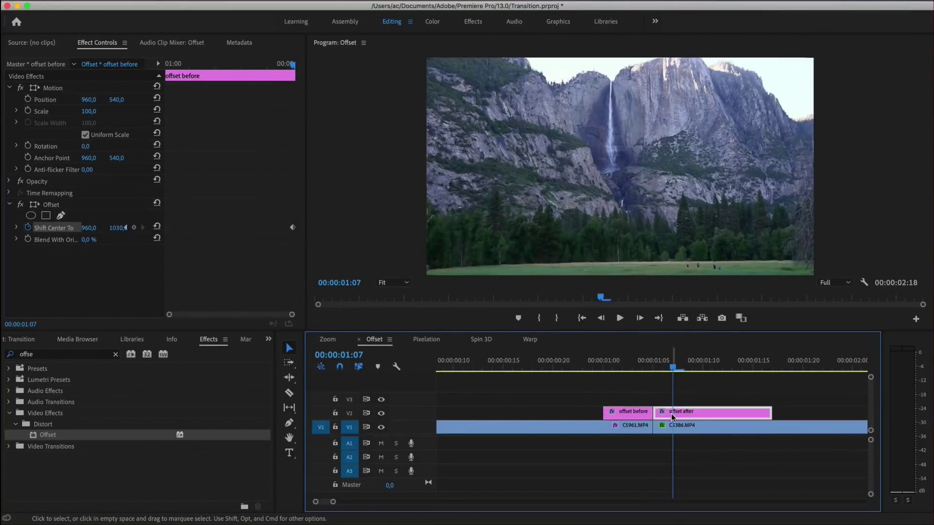
pyautogui.click(173, 65)
pyautogui.moveTo(173, 65); pyautogui.dragTo(166, 66)
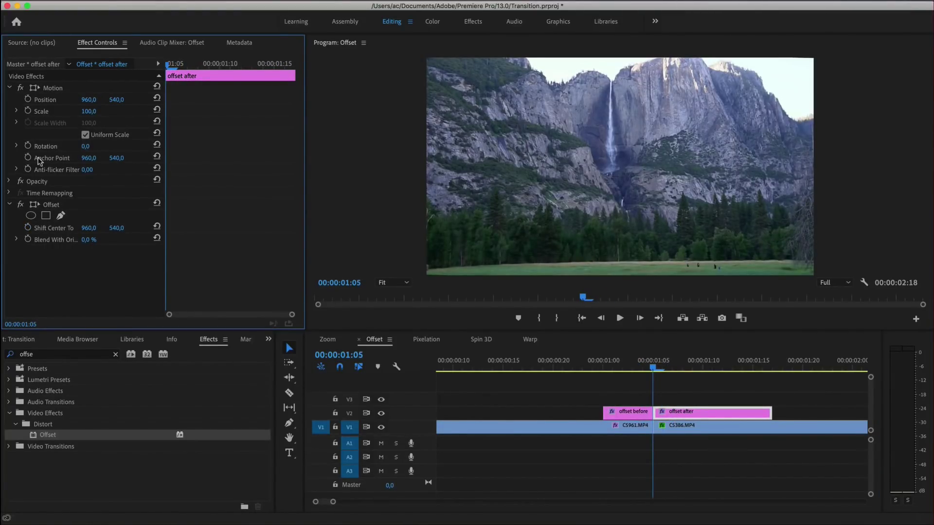
pyautogui.click(28, 228)
pyautogui.click(116, 228)
pyautogui.write('1030')
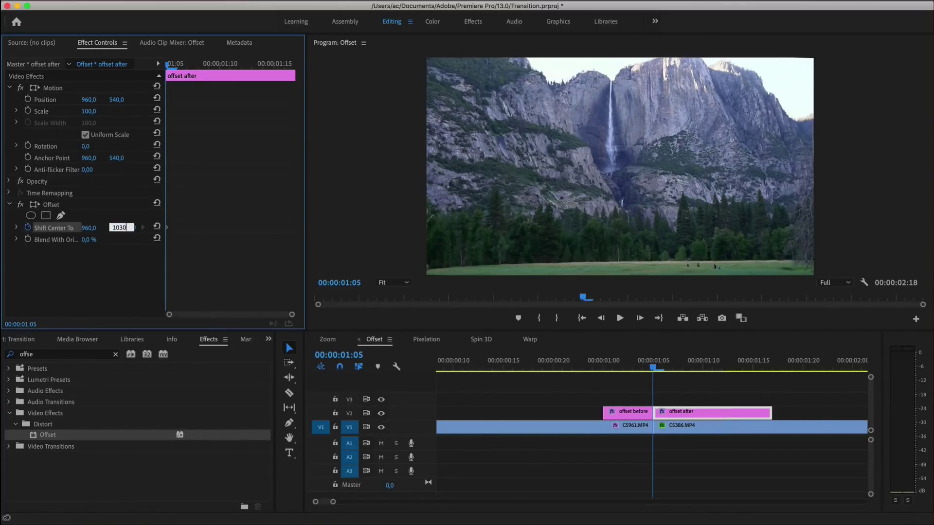
pyautogui.press('Return')
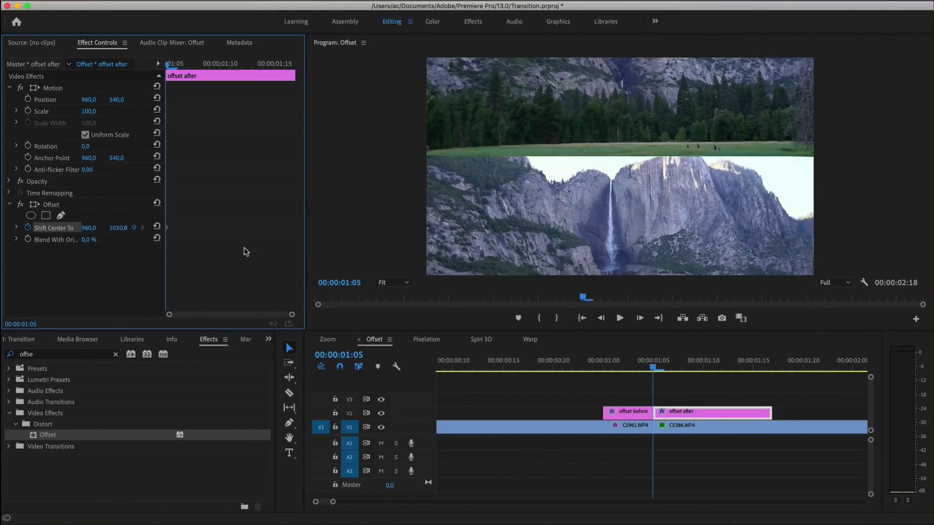
# - Add vertical Shift Center To keyframes of 1520 and 1620 on offset after, then preview
pyautogui.press('Right')
pyautogui.press('Right')
pyautogui.press('Right')
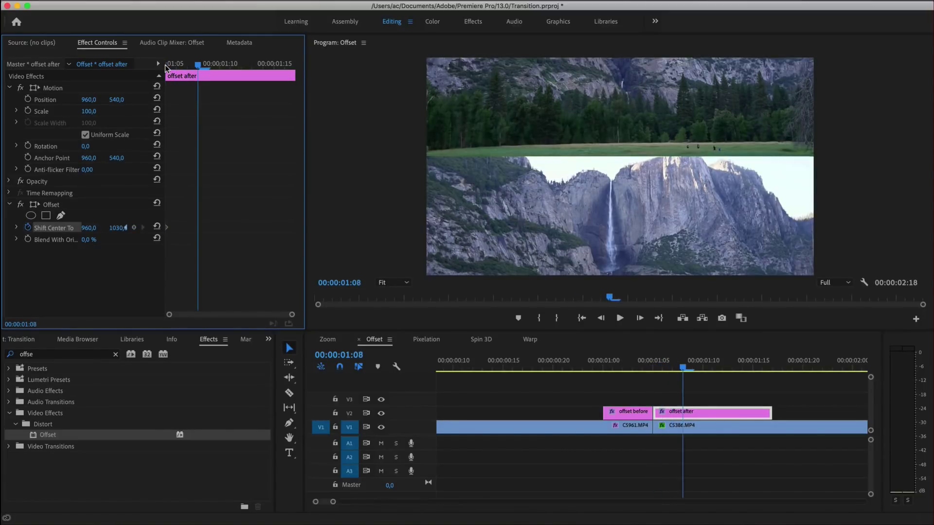
pyautogui.click(121, 227)
pyautogui.write('1520')
pyautogui.press('Return')
pyautogui.press('space')
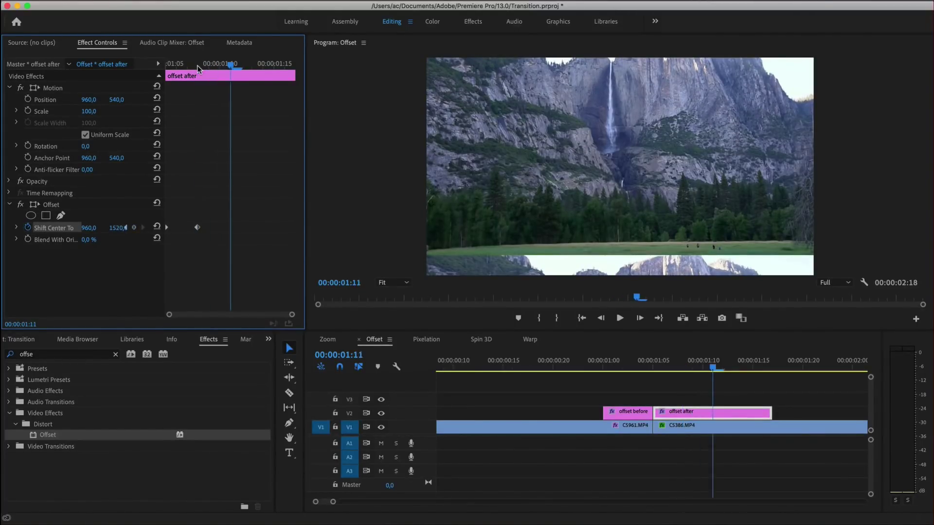
pyautogui.click(121, 228)
pyautogui.write('1')
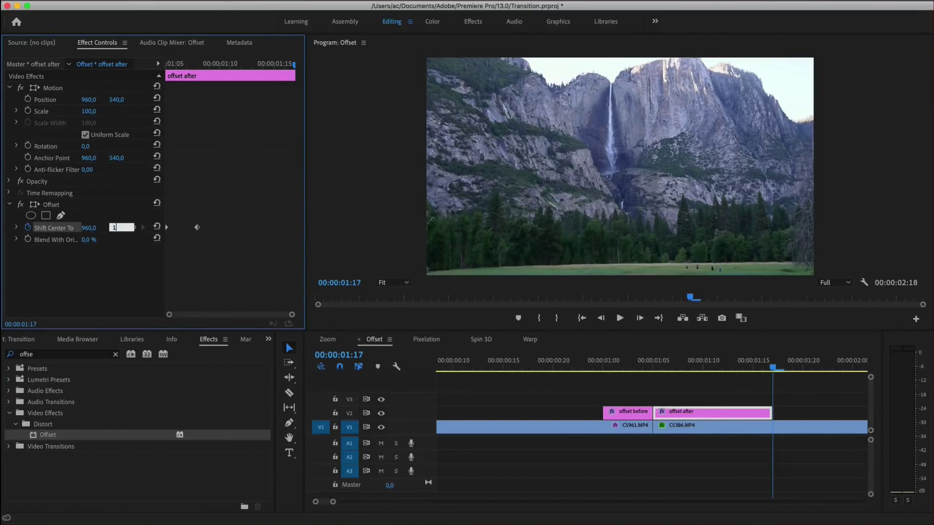
pyautogui.press('Return')
pyautogui.press('Home')
pyautogui.press('space')
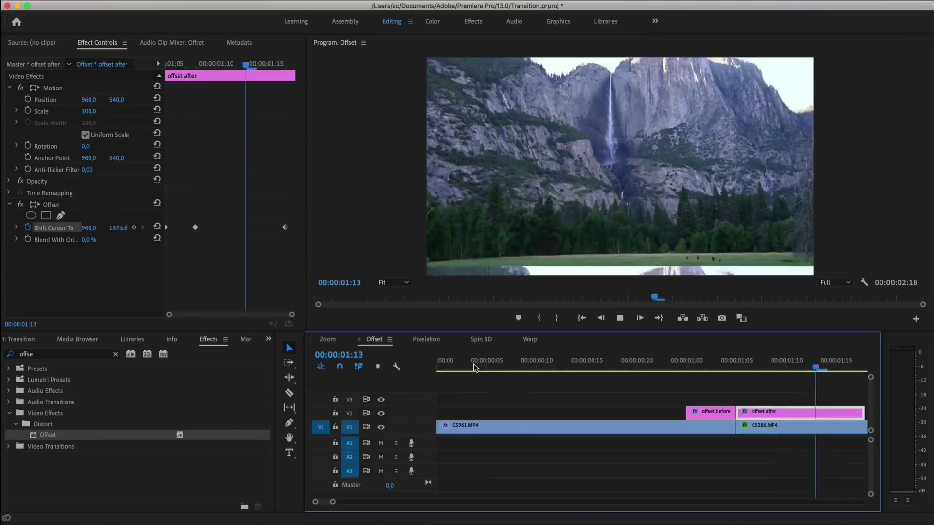
pyautogui.press('space')
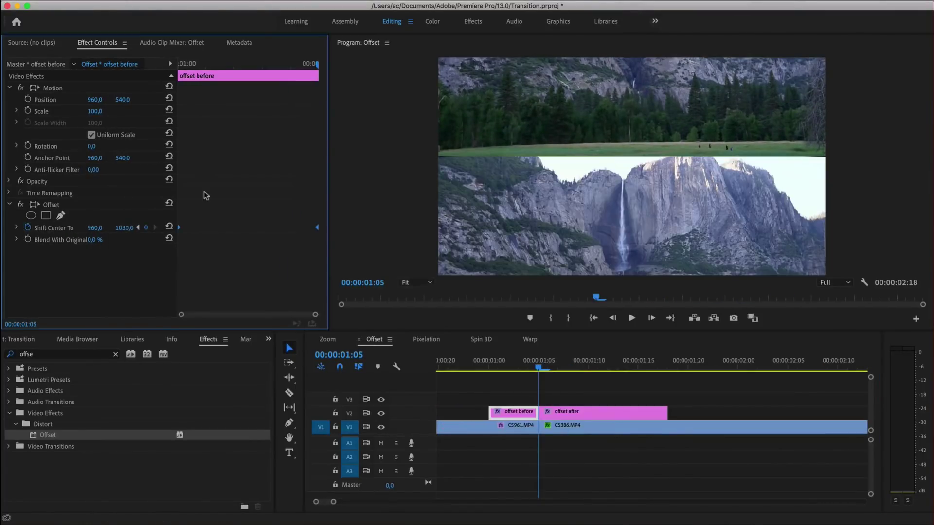
# - Set offset before's Shift Center To keyframe to Ease Out, steepen its speed curve into a peak, and preview
pyautogui.click(178, 227)
pyautogui.rightClick(316, 230)
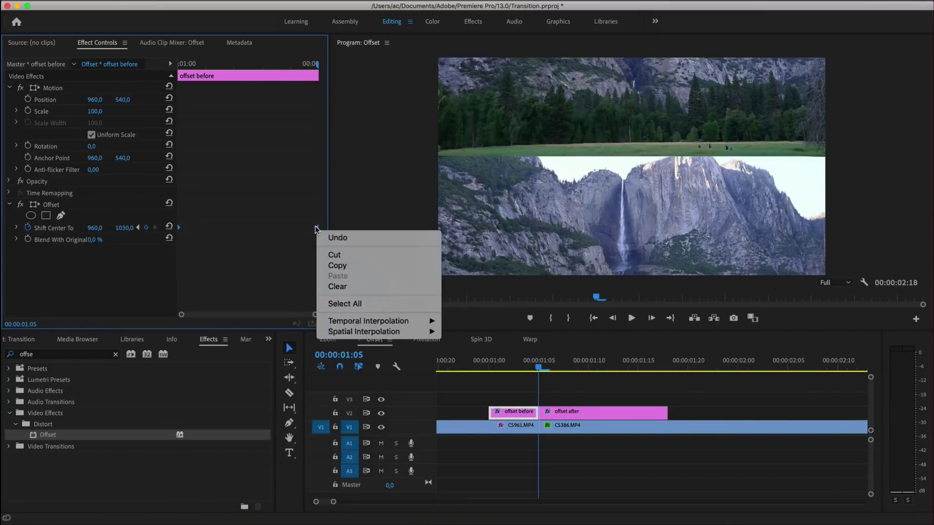
pyautogui.moveTo(369, 322)
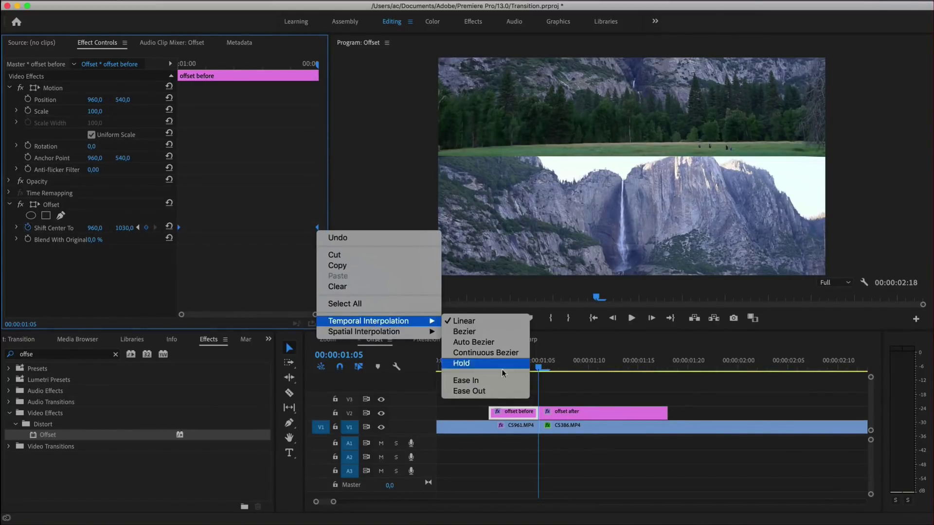
pyautogui.click(496, 391)
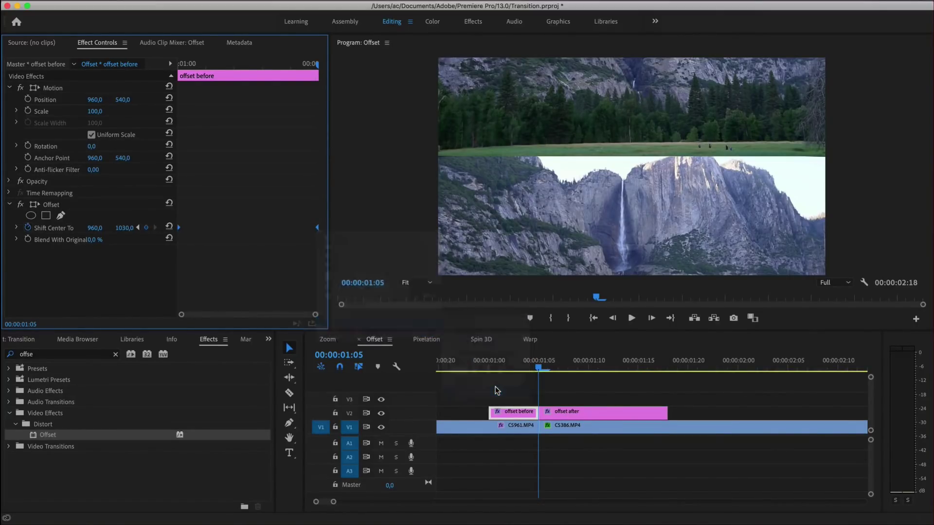
pyautogui.click(16, 228)
pyautogui.moveTo(203, 266); pyautogui.dragTo(267, 274)
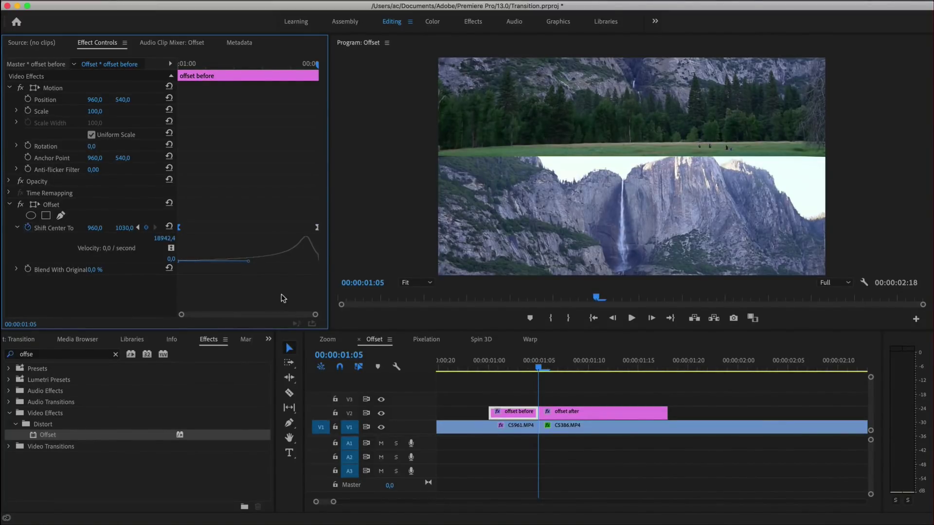
pyautogui.click(182, 65)
pyautogui.press('space')
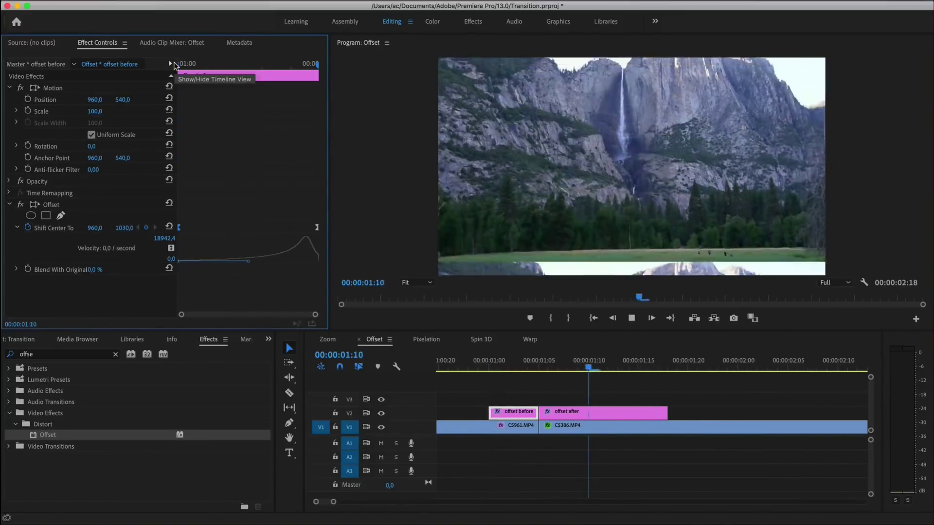
pyautogui.press('space')
# - Make both Shift Center To keyframes on offset after Bezier and play the transition
pyautogui.click(569, 414)
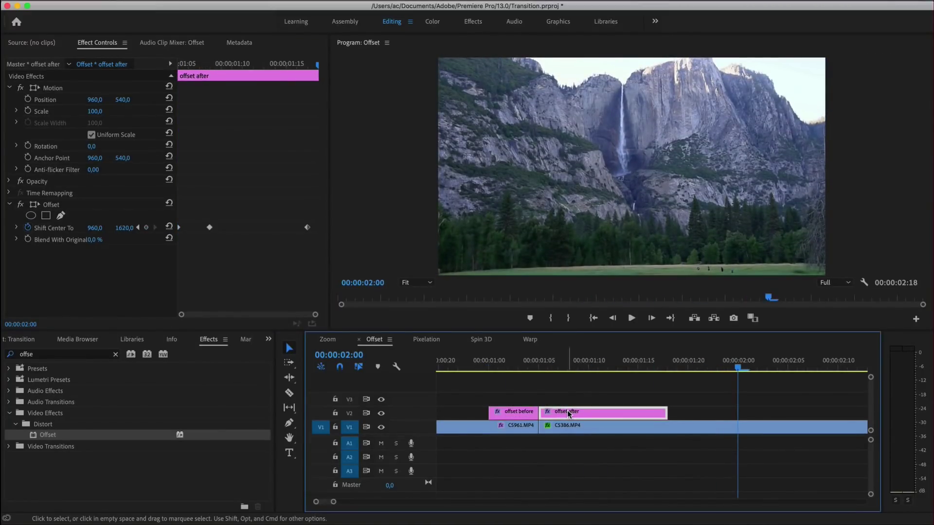
pyautogui.press('Left')
pyautogui.click(309, 241)
pyautogui.moveTo(309, 242); pyautogui.dragTo(178, 214)
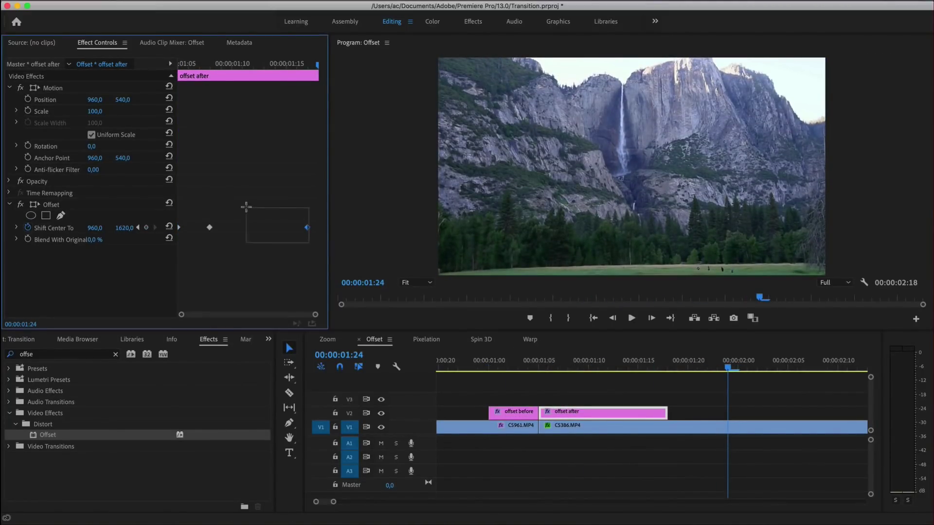
pyautogui.rightClick(209, 231)
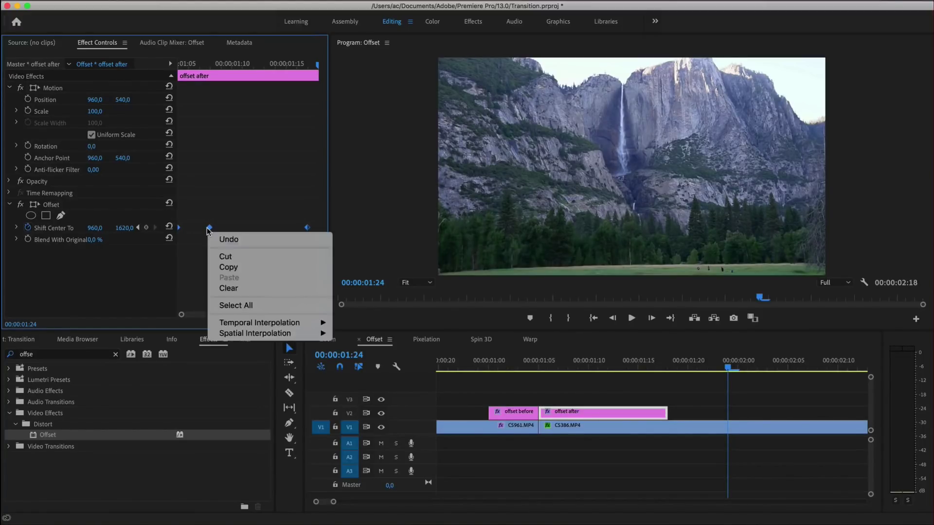
pyautogui.moveTo(264, 323)
pyautogui.click(362, 334)
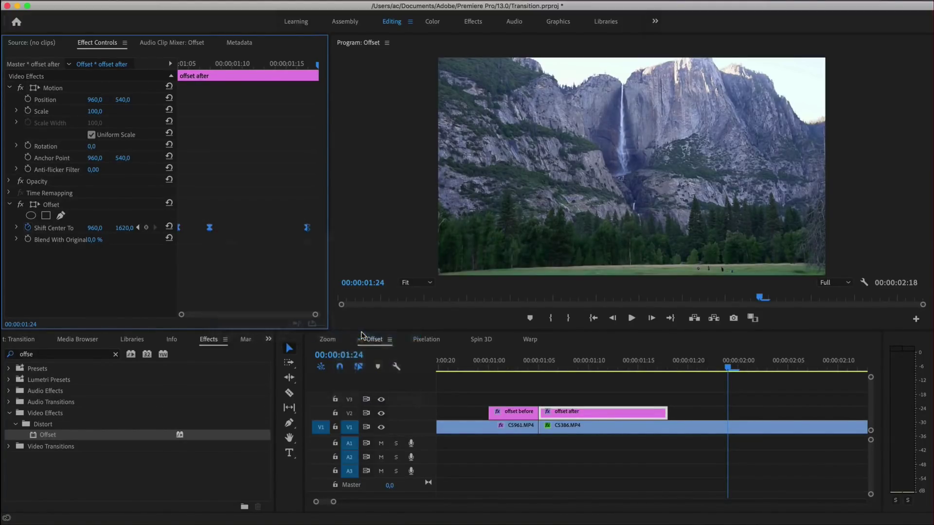
pyautogui.press('Home')
pyautogui.press('space')
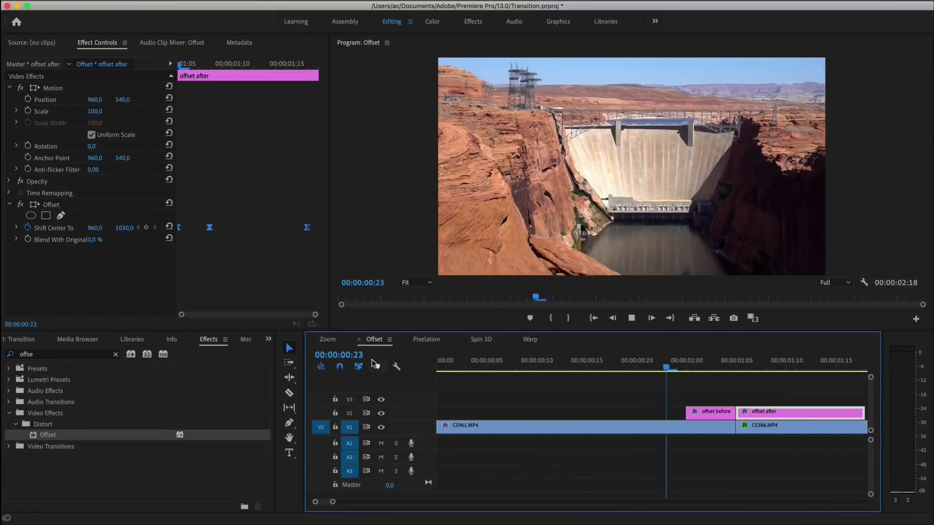
# - Create a new adjustment layer in the Project panel named 'offset blur'
pyautogui.scroll(5, 576, 376)
pyautogui.click(576, 365)
pyautogui.click(22, 341)
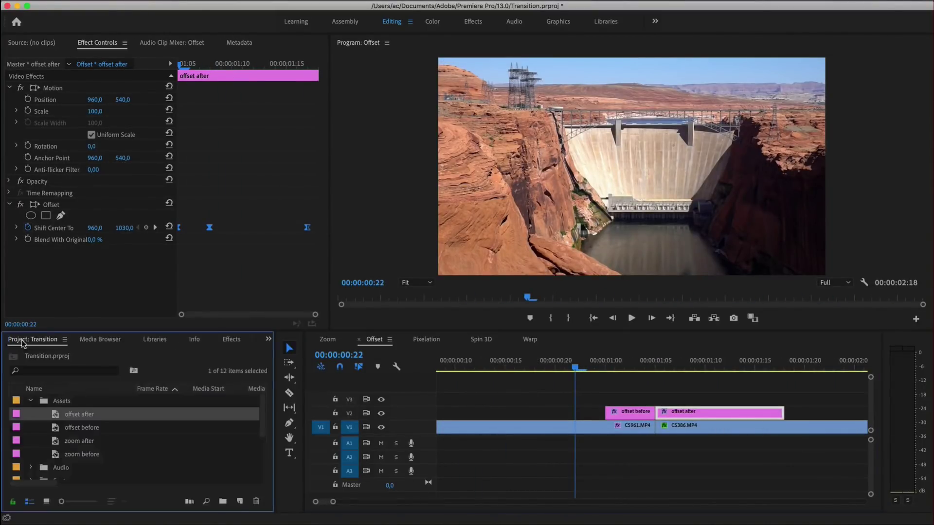
pyautogui.click(240, 501)
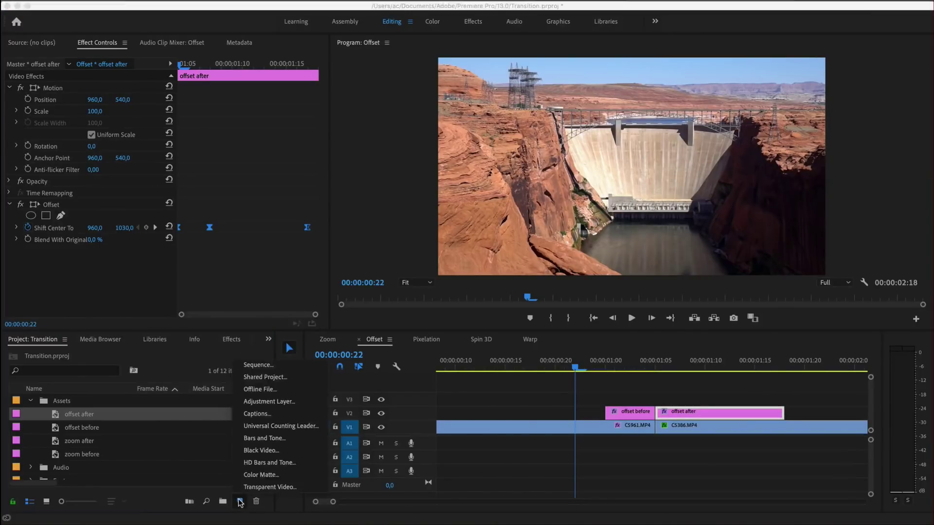
pyautogui.click(267, 404)
pyautogui.click(535, 307)
pyautogui.write('offset blur')
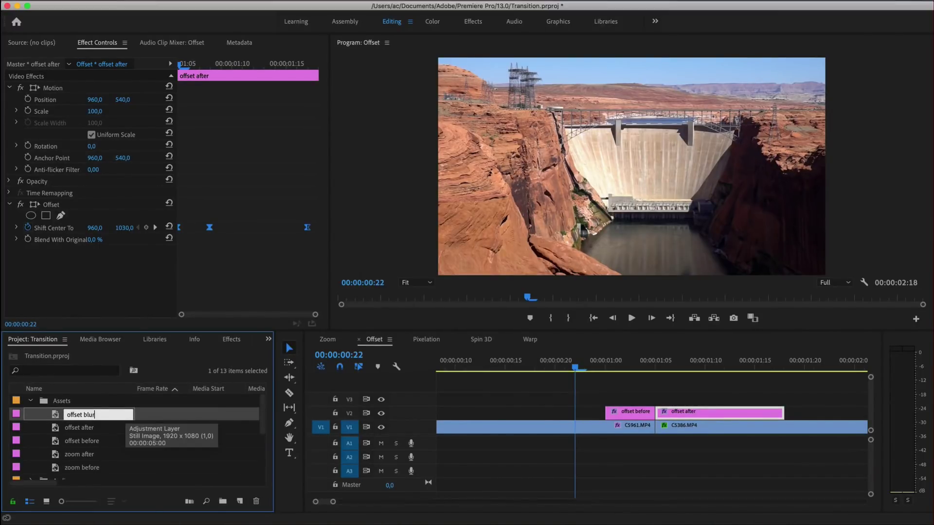
pyautogui.press('Return')
# - Place offset blur on V3 above the offset clips and trim its end to span the cut
pyautogui.moveTo(78, 414); pyautogui.dragTo(608, 400)
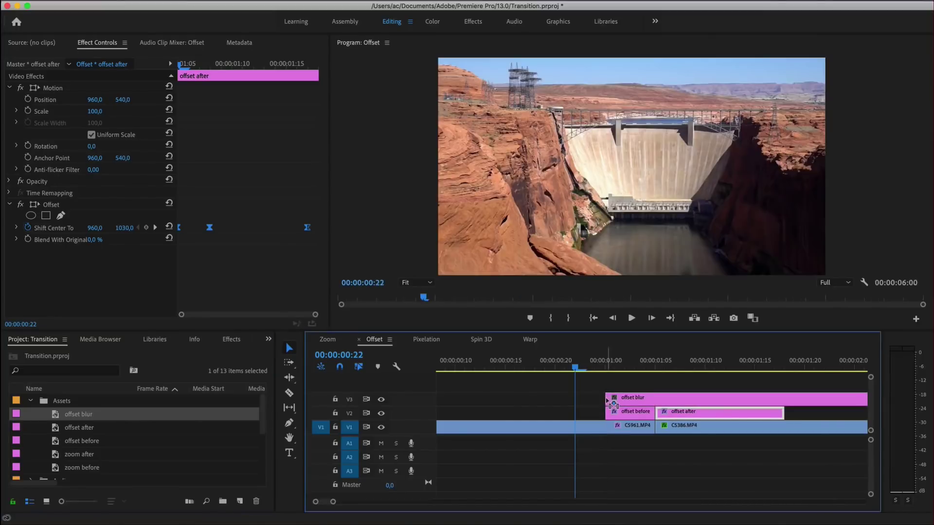
pyautogui.hscroll(3, 609, 402)
pyautogui.moveTo(667, 397); pyautogui.dragTo(693, 396)
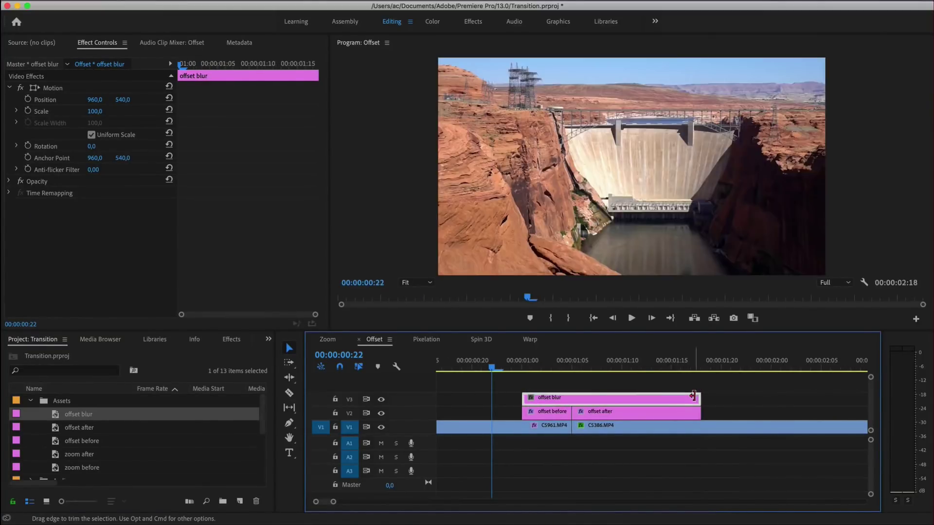
pyautogui.click(544, 362)
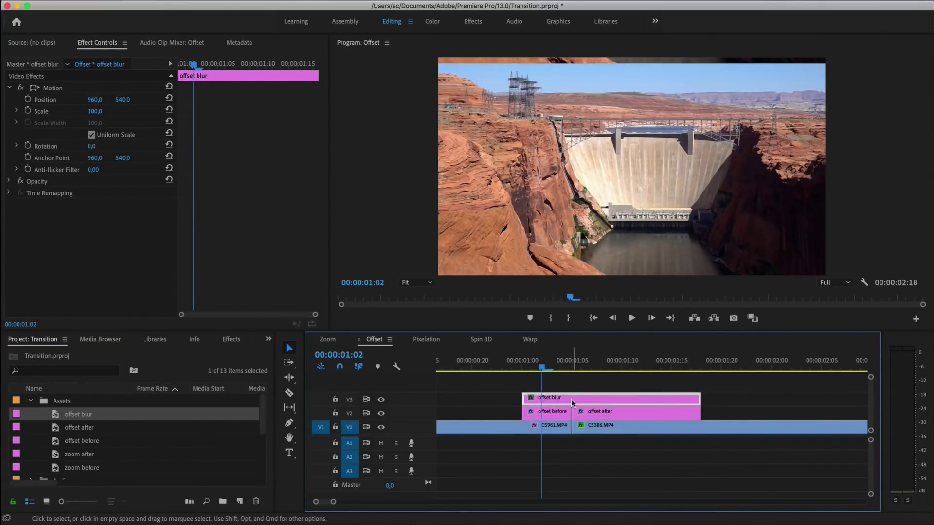
# - Apply Directional Blur to offset blur and add Blur Length keyframes around the cut
pyautogui.hotkey('shift', '7')
pyautogui.write('dire')
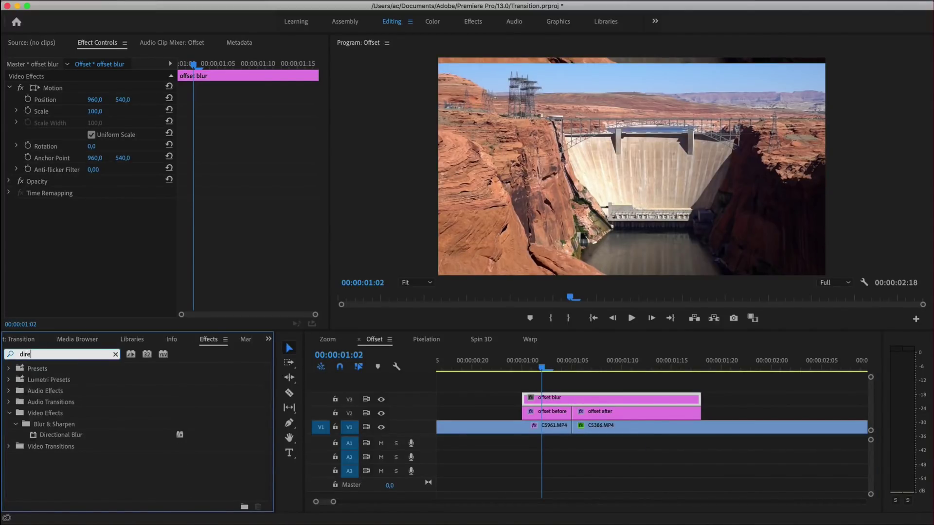
pyautogui.moveTo(65, 435); pyautogui.dragTo(553, 399)
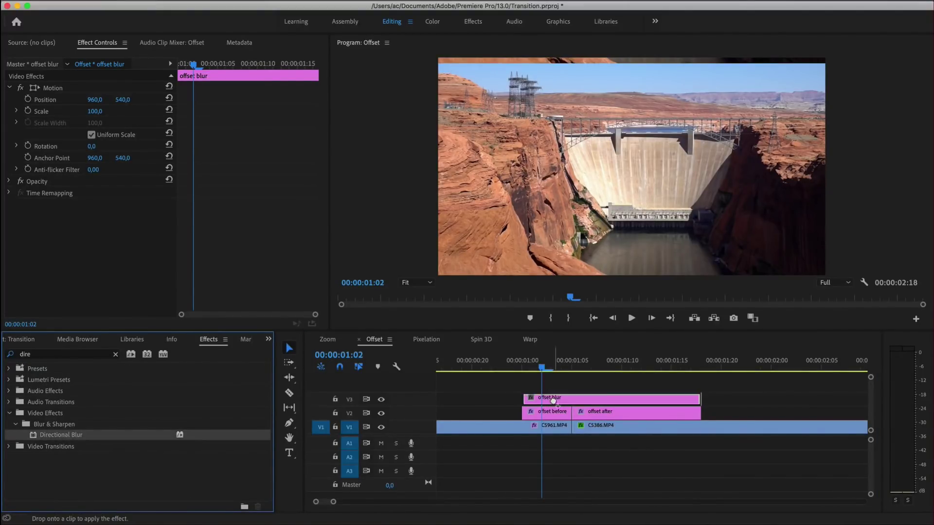
pyautogui.click(533, 360)
pyautogui.click(28, 239)
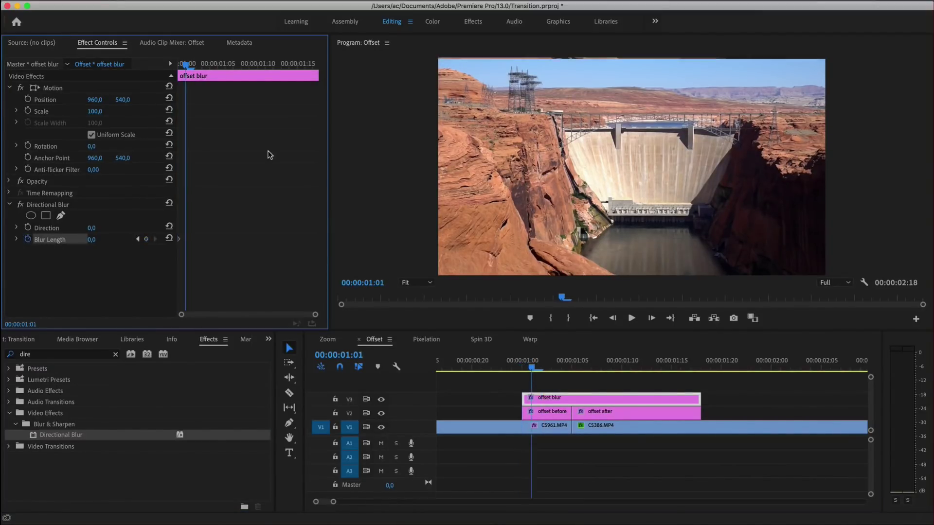
pyautogui.press('Right')
pyautogui.press('Right')
pyautogui.press('Right')
pyautogui.press('Right')
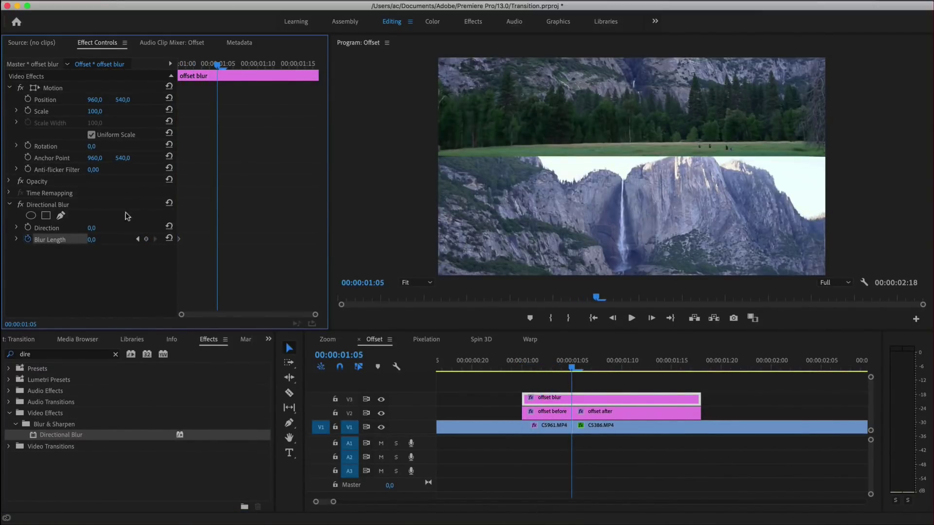
pyautogui.click(146, 240)
pyautogui.press('Right')
pyautogui.press('Right')
pyautogui.press('Right')
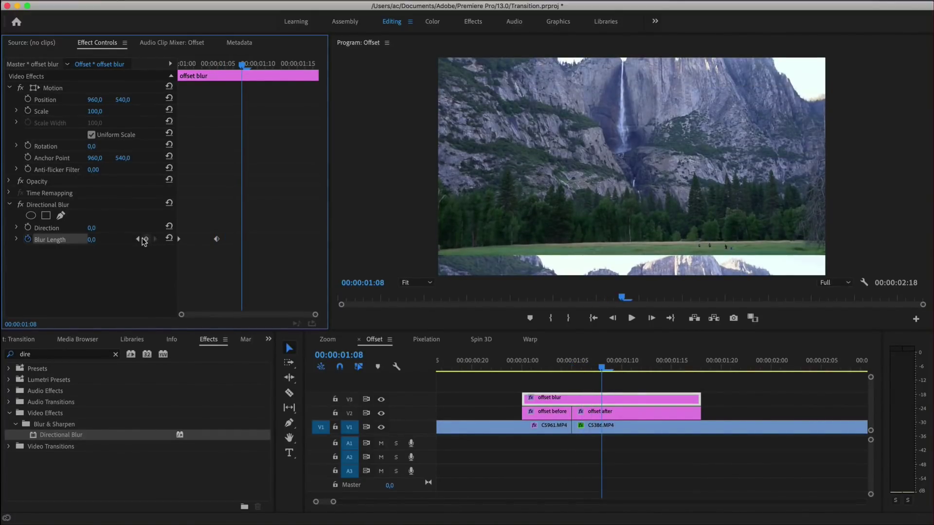
pyautogui.press('Right')
pyautogui.press('Right')
pyautogui.press('Right')
pyautogui.press('Right')
pyautogui.press('Right')
pyautogui.press('Right')
pyautogui.click(146, 239)
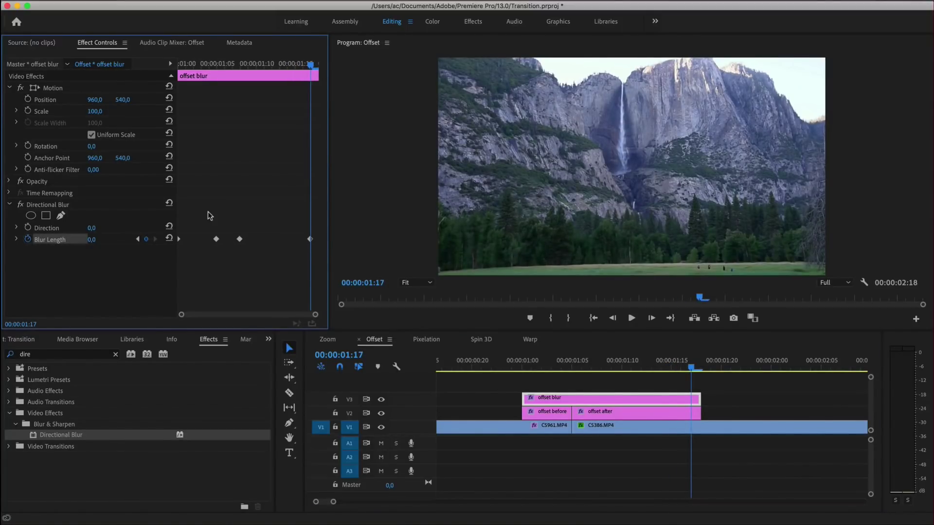
# - Set Blur Length to 10 at the cut and scrub to preview the blur fading out
pyautogui.click(217, 65)
pyautogui.click(90, 240)
pyautogui.write('10')
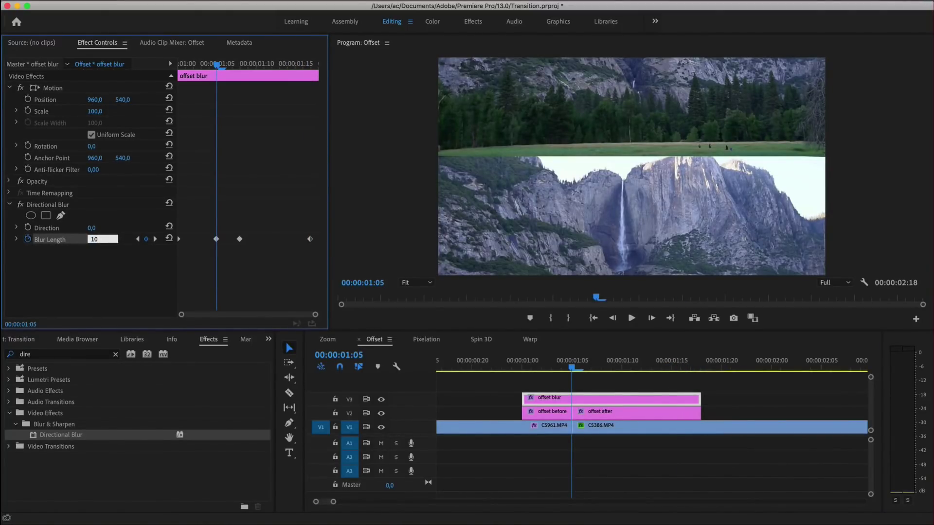
pyautogui.press('Return')
pyautogui.press('Right')
pyautogui.press('Right')
pyautogui.press('Right')
pyautogui.moveTo(243, 65); pyautogui.dragTo(312, 75)
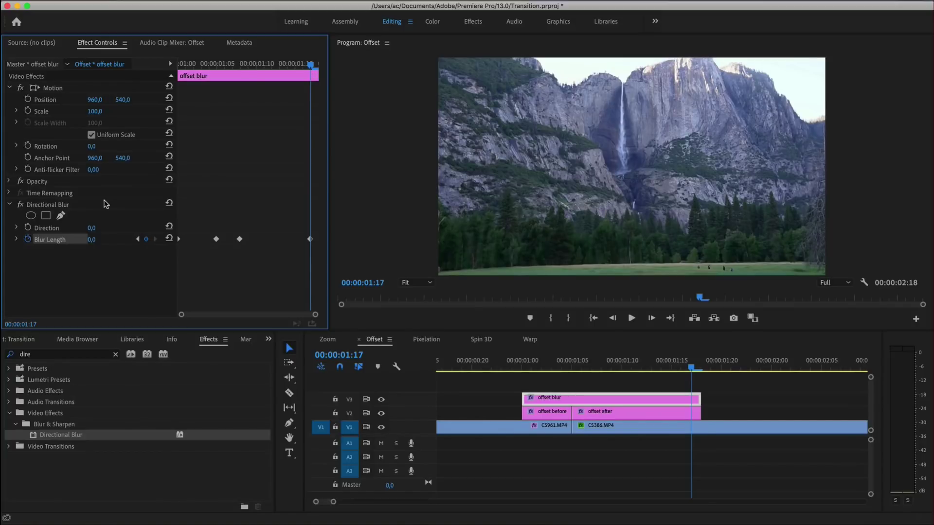
pyautogui.click(17, 239)
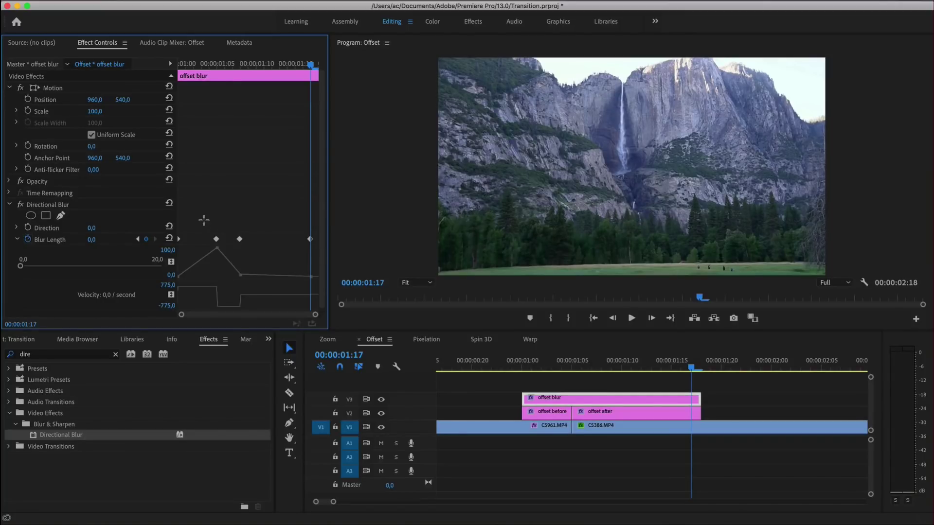
# - Convert the four Blur Length keyframes to Bezier and stretch their curve handles for gentle ramps
pyautogui.moveTo(180, 236); pyautogui.dragTo(311, 245)
pyautogui.rightClick(310, 242)
pyautogui.click(334, 347)
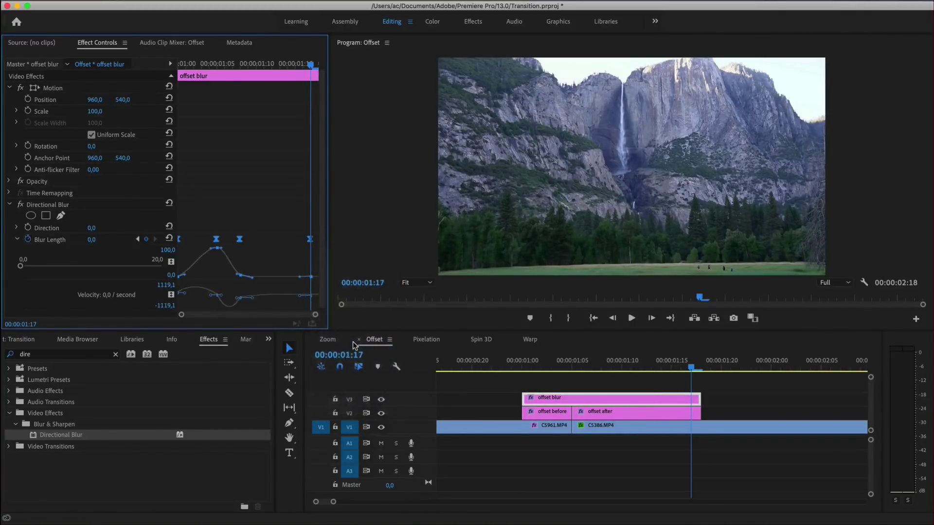
pyautogui.moveTo(184, 275); pyautogui.dragTo(230, 275)
pyautogui.click(238, 275)
pyautogui.click(451, 364)
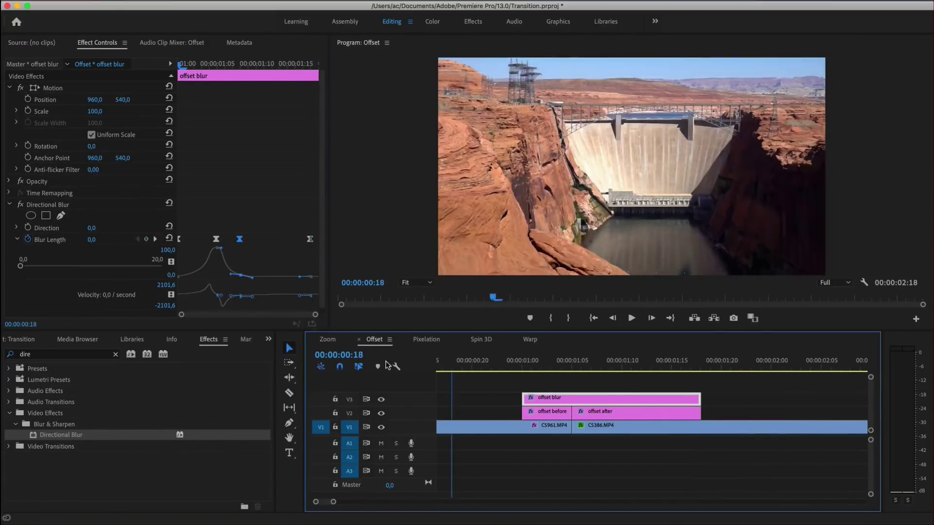
pyautogui.hscroll(-3, 518, 376)
pyautogui.hscroll(-3, 518, 376)
# - Play back the finished offset transition, then preview the Pixelation sequence
pyautogui.press('space')
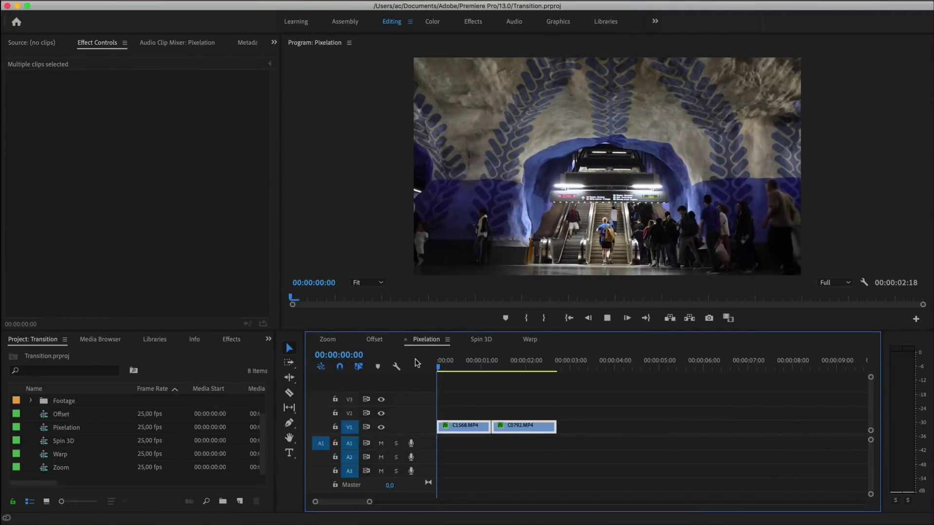
pyautogui.press('space')
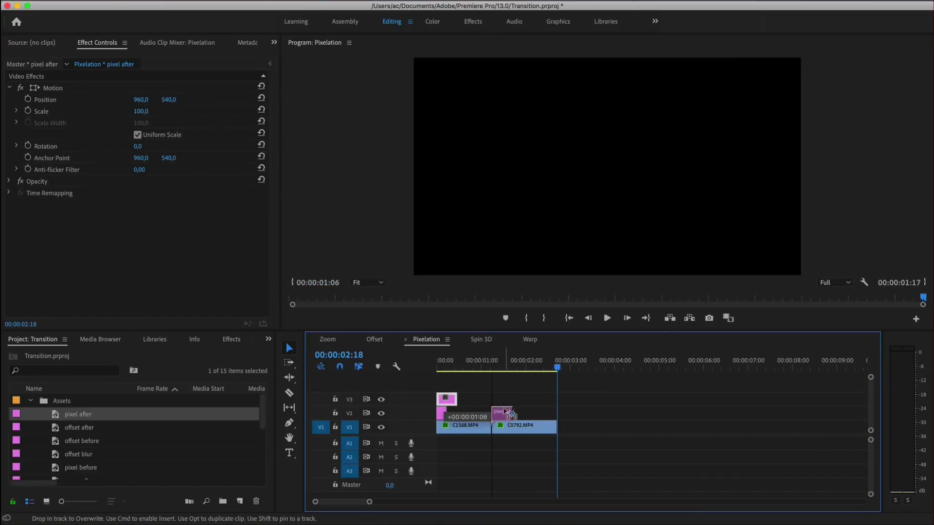
# - Place pixel after and pixel before on V2 on either side of the cut and zoom in there
pyautogui.moveTo(508, 414); pyautogui.dragTo(508, 414)
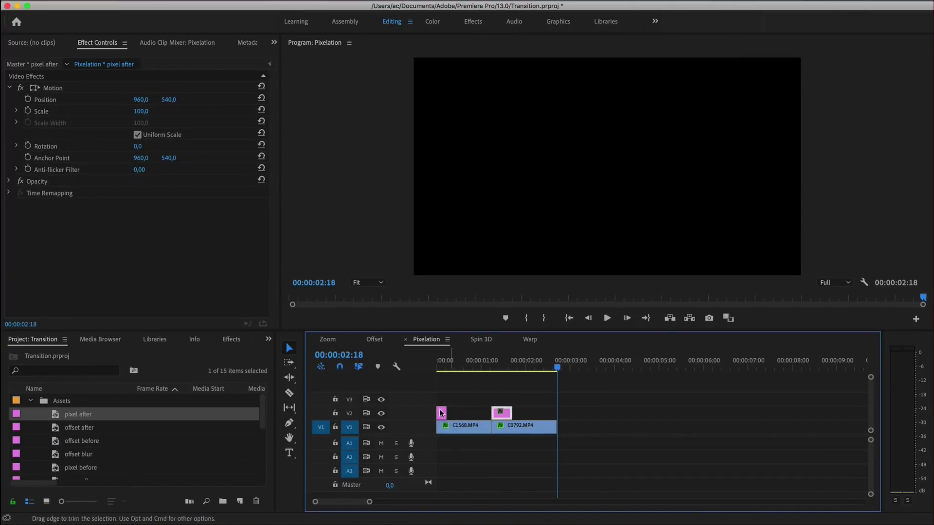
pyautogui.moveTo(447, 399); pyautogui.dragTo(484, 414)
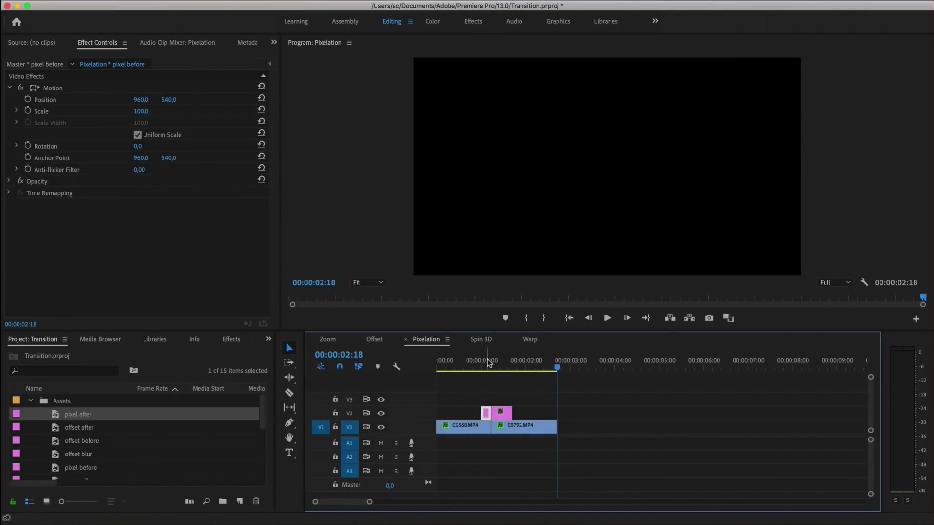
pyautogui.click(488, 362)
pyautogui.press('=')
pyautogui.press('=')
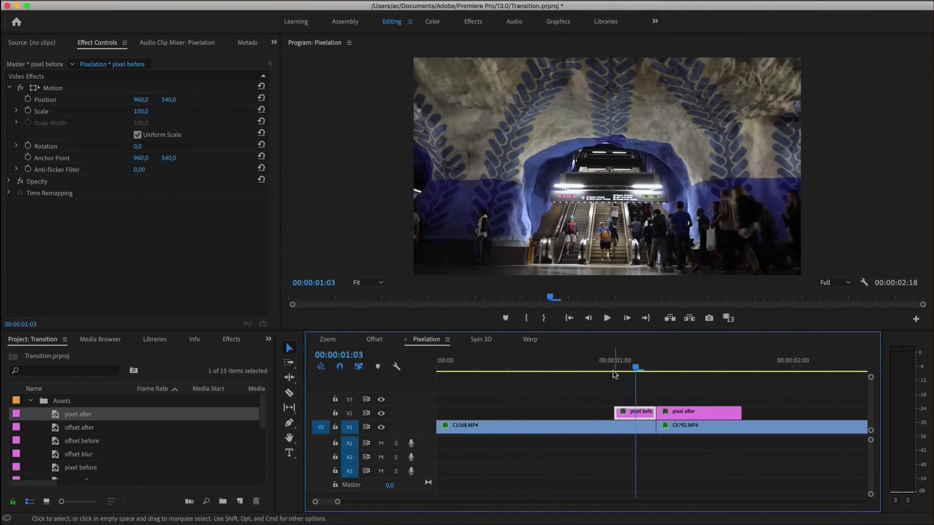
pyautogui.scroll(-2, 511, 385)
# - Apply Mosaic to pixel before and add Horizontal and Vertical Blocks keyframes at its start and end
pyautogui.hotkey('shift', '7')
pyautogui.write('mosai')
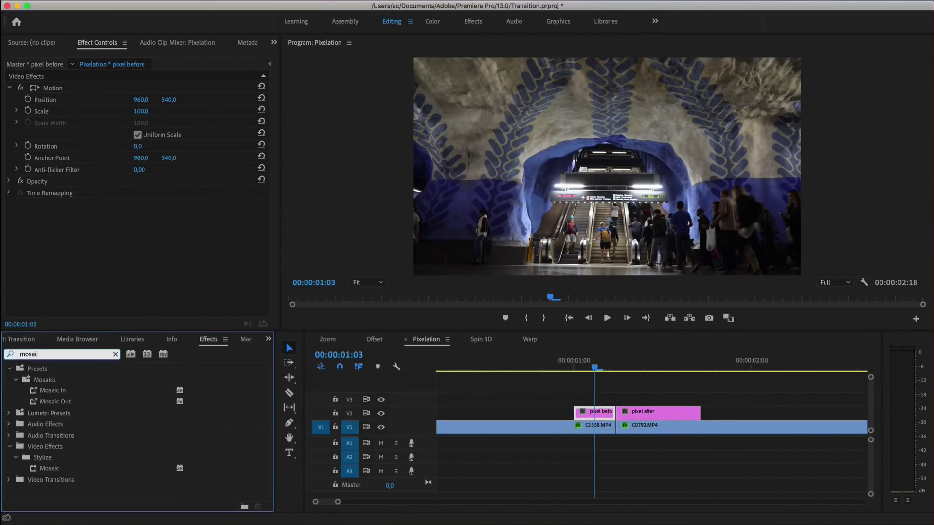
pyautogui.moveTo(44, 468); pyautogui.dragTo(597, 417)
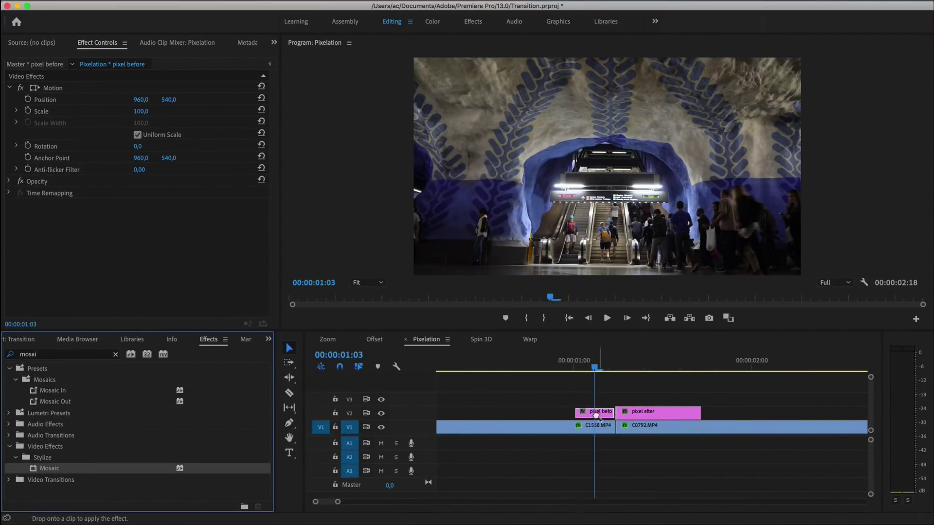
pyautogui.press('Up')
pyautogui.click(28, 228)
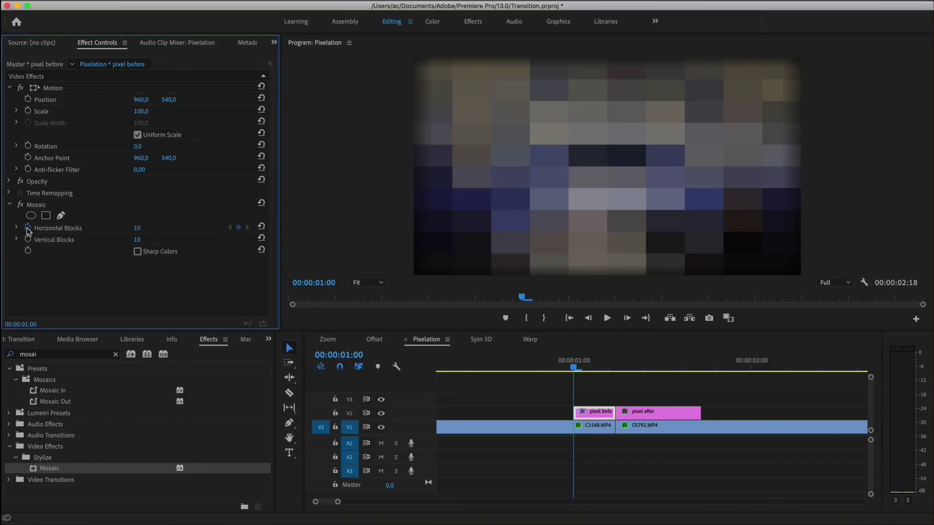
pyautogui.click(269, 64)
pyautogui.moveTo(280, 78); pyautogui.dragTo(396, 78)
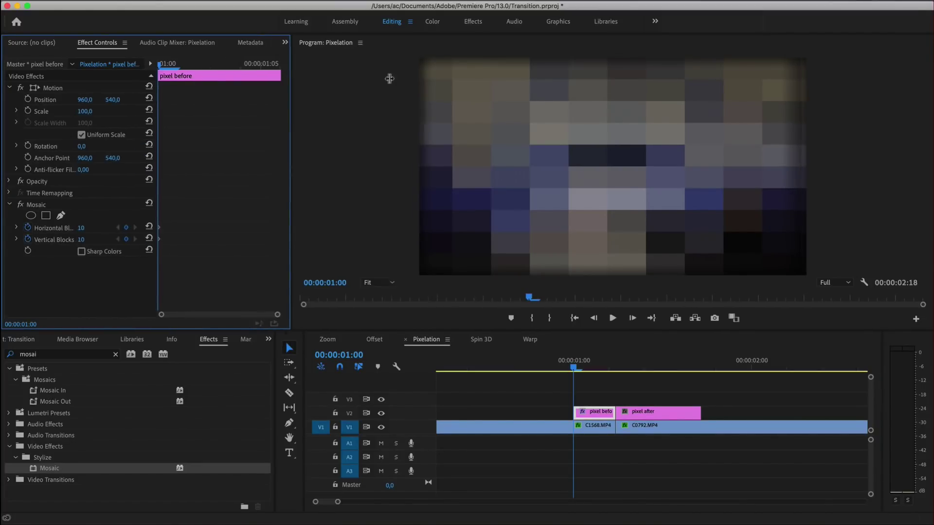
pyautogui.moveTo(215, 64); pyautogui.dragTo(387, 63)
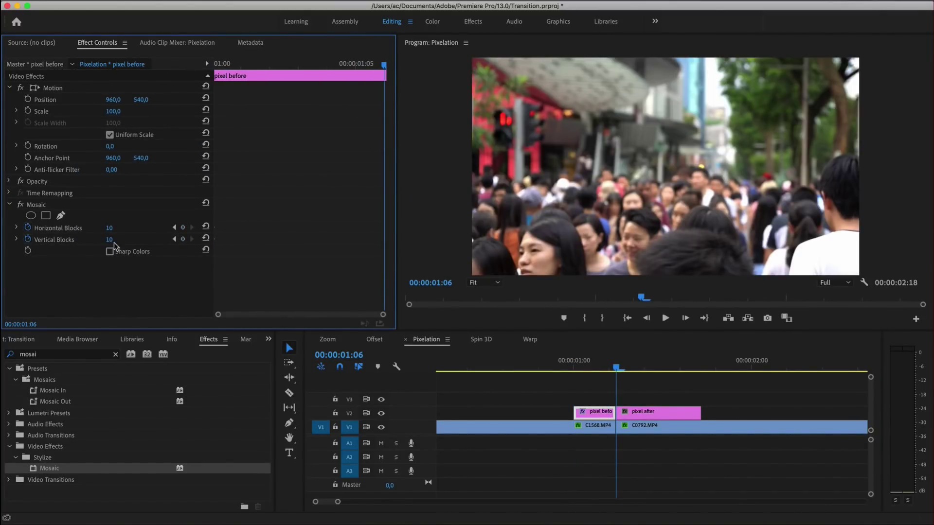
pyautogui.click(183, 228)
pyautogui.click(183, 239)
pyautogui.click(222, 62)
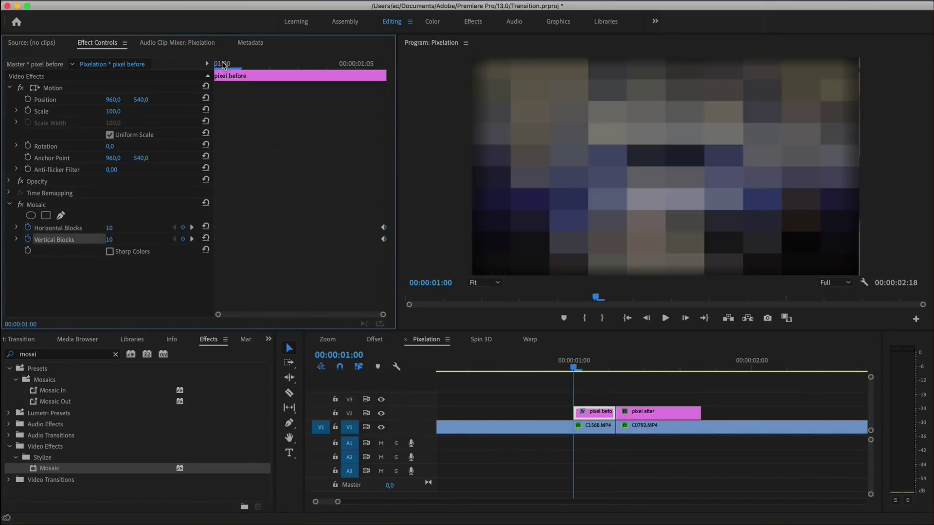
# - Set Mosaic Blocks to 1920 × 1080 at the clip start and lower block counts at the end
pyautogui.click(110, 228)
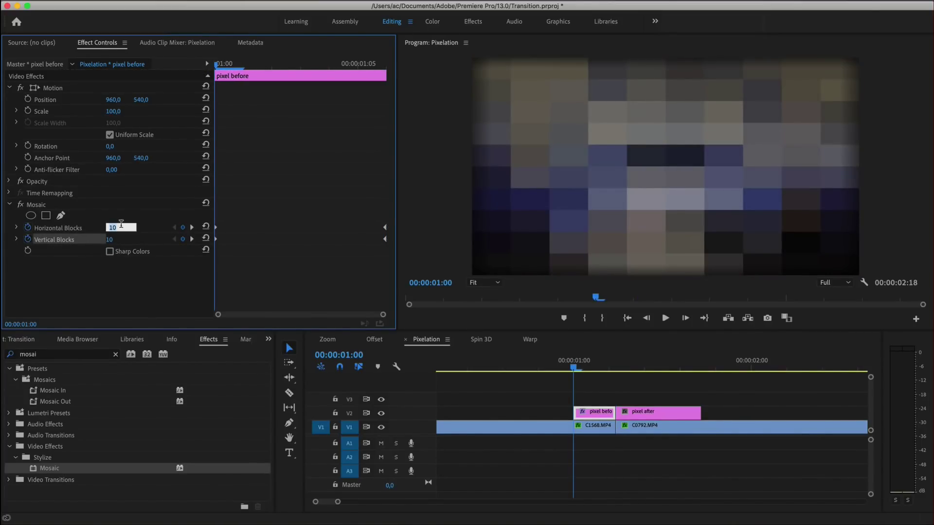
pyautogui.write('1920')
pyautogui.press('Return')
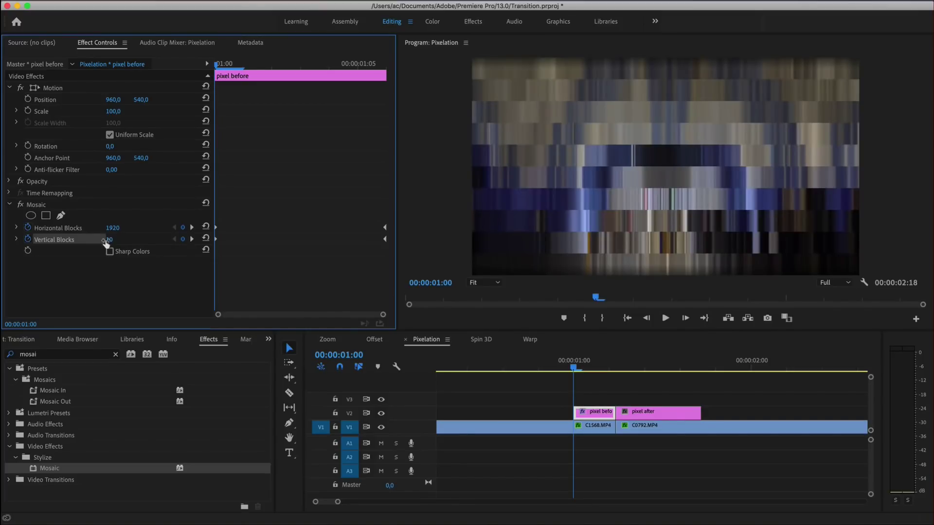
pyautogui.click(110, 240)
pyautogui.write('1')
pyautogui.press('Return')
pyautogui.moveTo(375, 66); pyautogui.dragTo(382, 59)
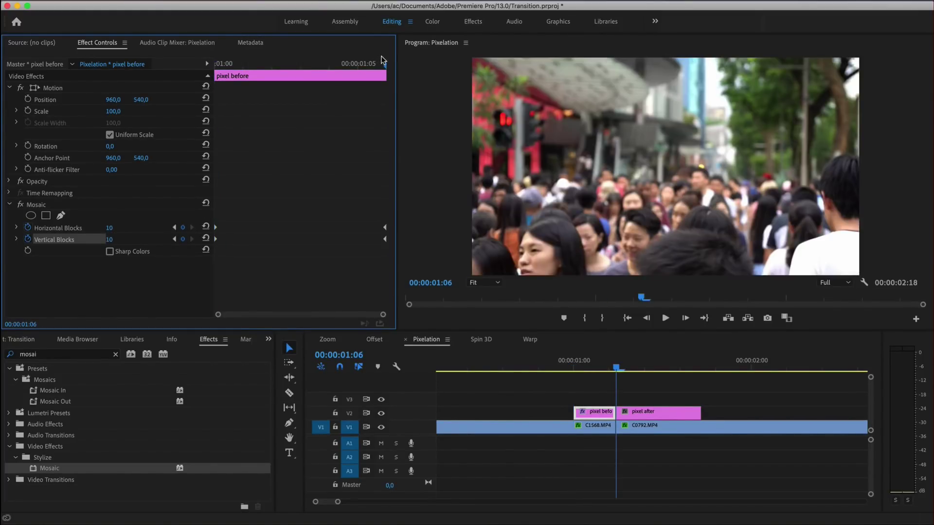
pyautogui.click(121, 227)
pyautogui.write('68')
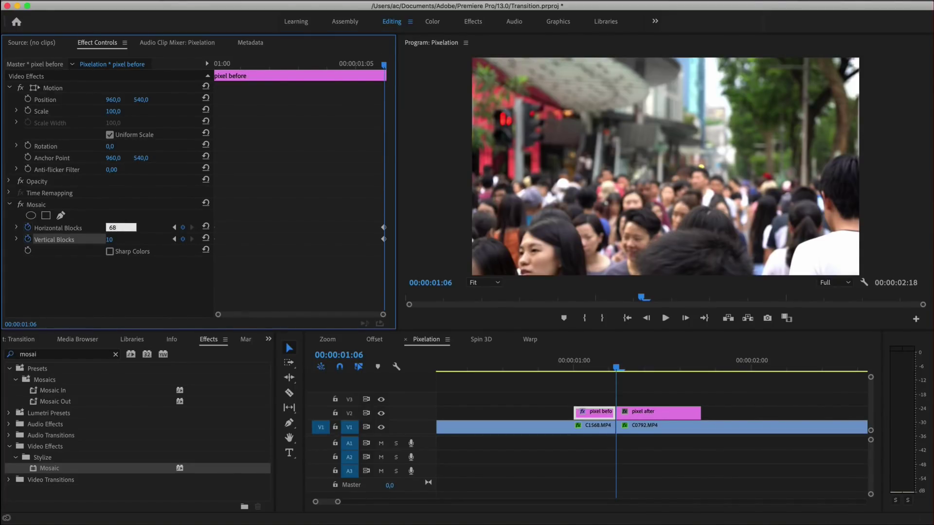
pyautogui.click(121, 238)
pyautogui.write('2')
pyautogui.press('Return')
# - Make the Horizontal Blocks keyframe Bezier, steepen its curve, nudge the end keyframe earlier, and preview
pyautogui.hotkey('shift', 'Left')
pyautogui.click(16, 228)
pyautogui.scroll(-1, 216, 214)
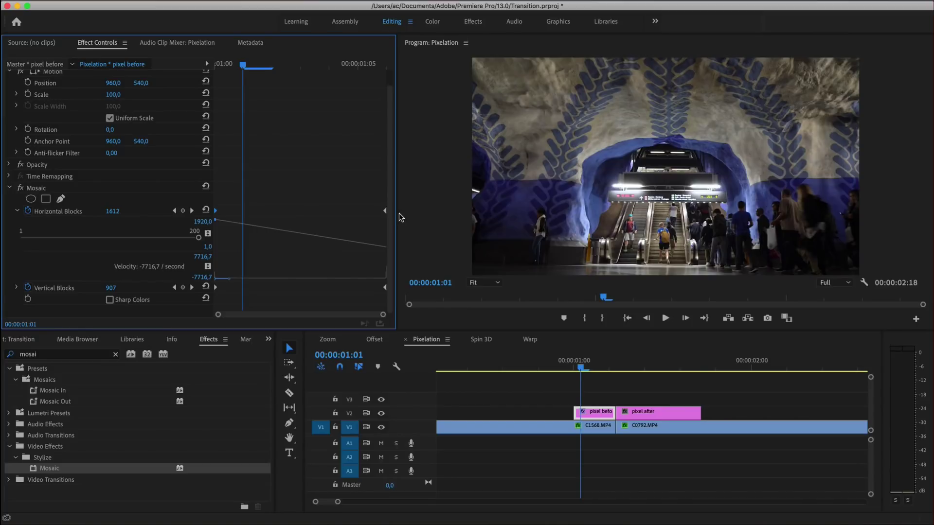
pyautogui.rightClick(384, 213)
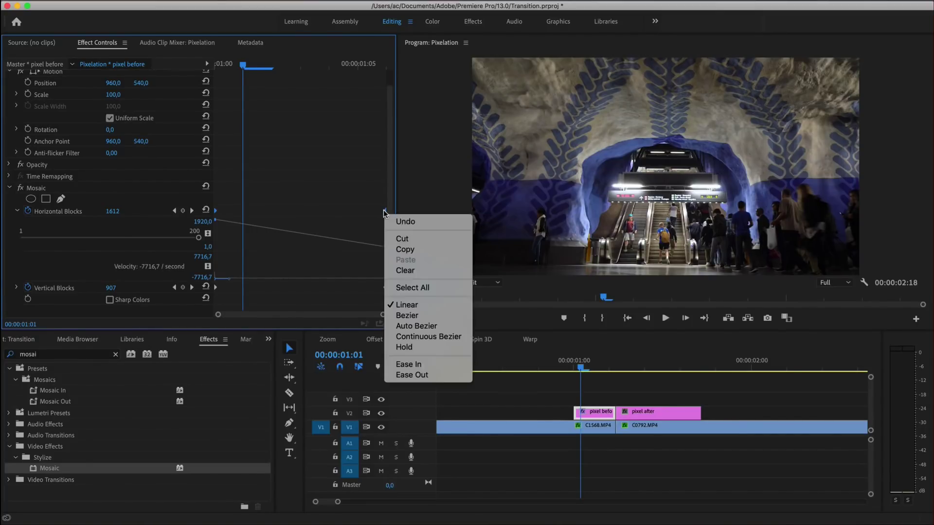
pyautogui.click(406, 315)
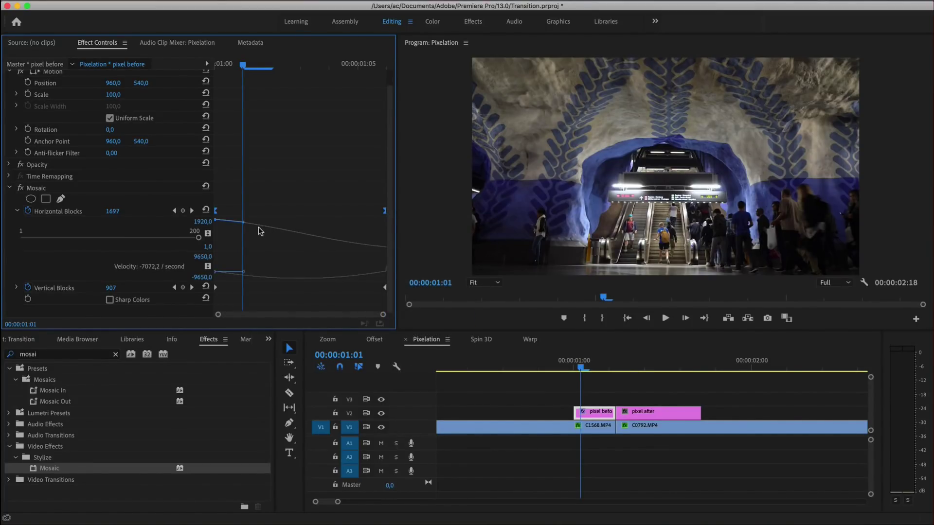
pyautogui.moveTo(243, 224); pyautogui.dragTo(231, 237)
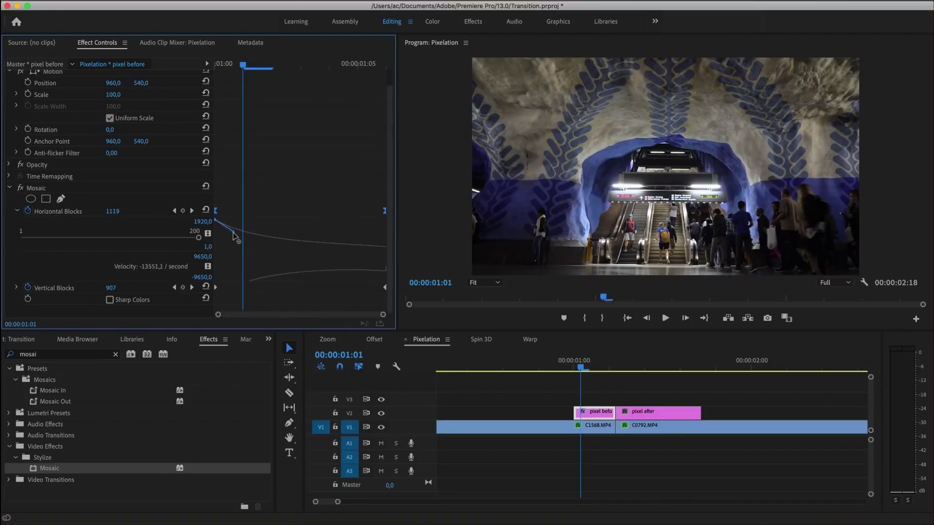
pyautogui.moveTo(385, 210); pyautogui.dragTo(358, 212)
pyautogui.click(566, 366)
pyautogui.press('space')
pyautogui.press('space')
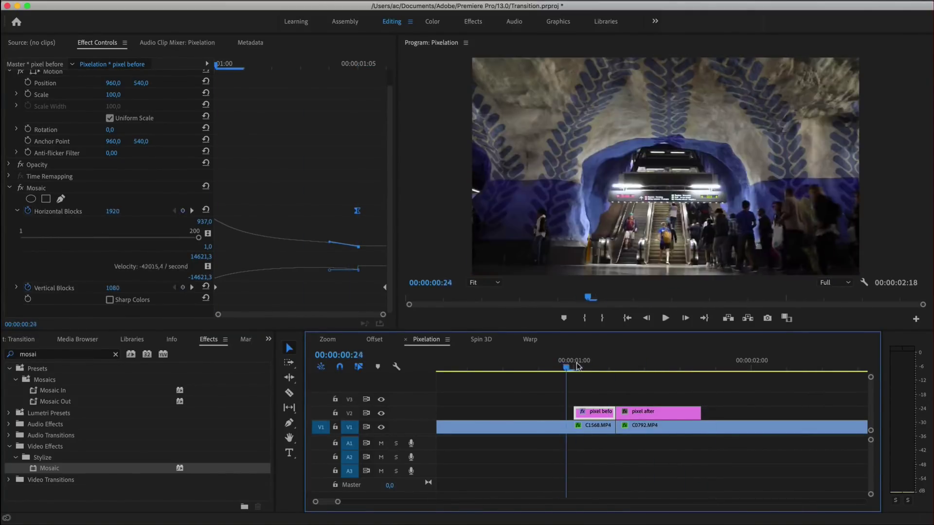
pyautogui.click(617, 365)
# - Apply Mosaic to the pixel after clip and keyframe starting Blocks at 68 horizontal, 42 vertical
pyautogui.click(660, 416)
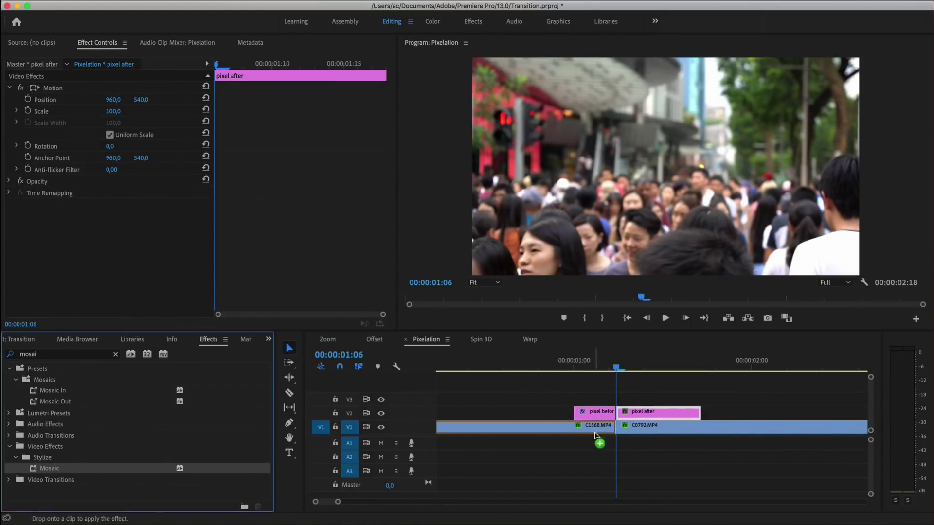
pyautogui.moveTo(45, 469); pyautogui.dragTo(630, 413)
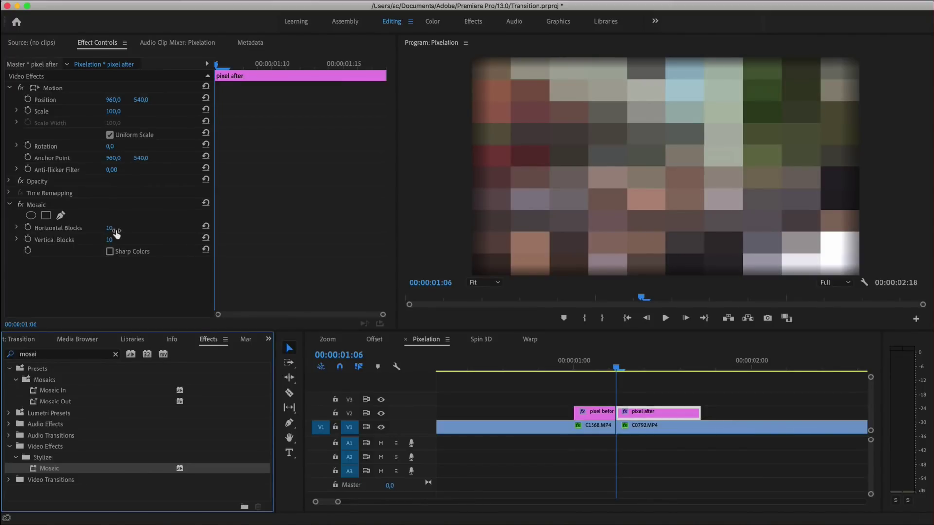
pyautogui.click(27, 227)
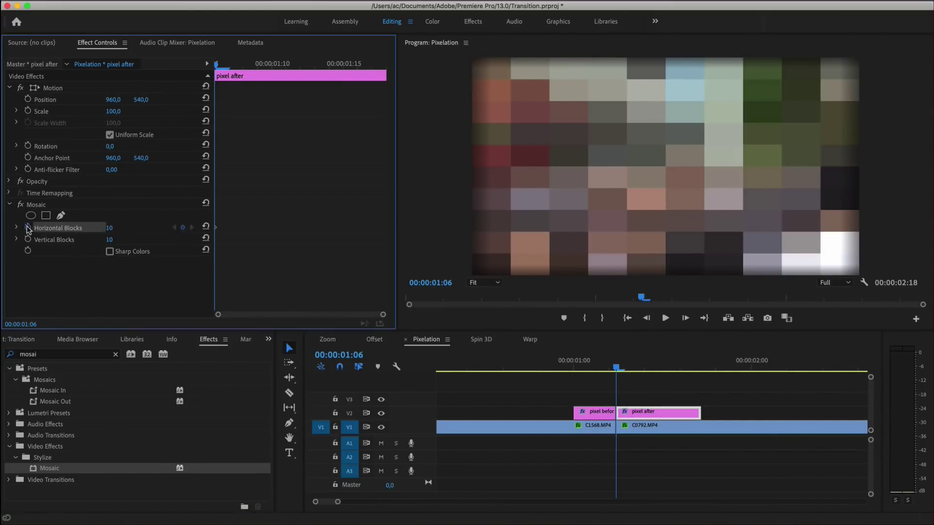
pyautogui.click(27, 240)
pyautogui.click(121, 227)
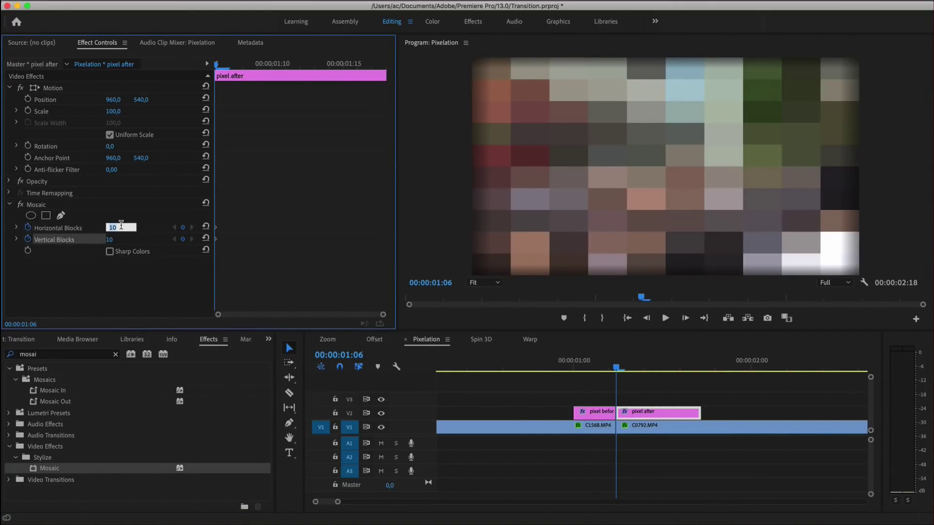
pyautogui.write('68')
pyautogui.press('Return')
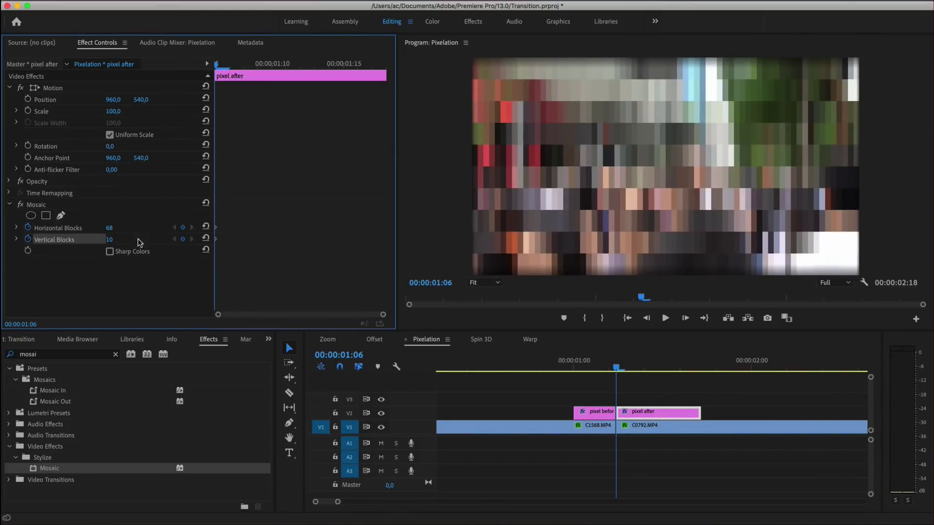
pyautogui.click(121, 237)
pyautogui.press('Return')
# - At 01:16, keyframe Mosaic Blocks to 1920 horizontal and 1080 vertical
pyautogui.click(618, 366)
pyautogui.press('space')
pyautogui.hotkey('shift', 'Right')
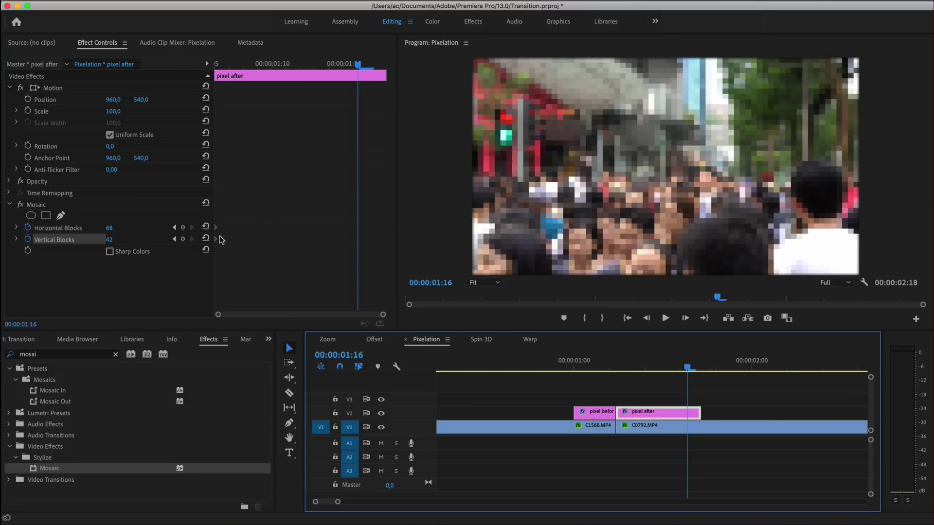
pyautogui.click(183, 227)
pyautogui.click(182, 239)
pyautogui.click(113, 227)
pyautogui.write('1920')
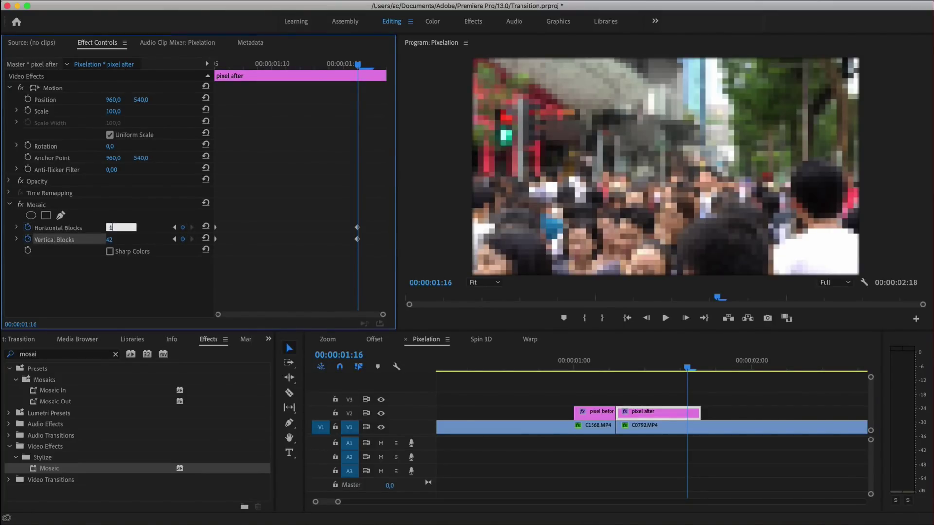
pyautogui.press('Return')
pyautogui.click(110, 240)
pyautogui.write('1080')
pyautogui.press('Return')
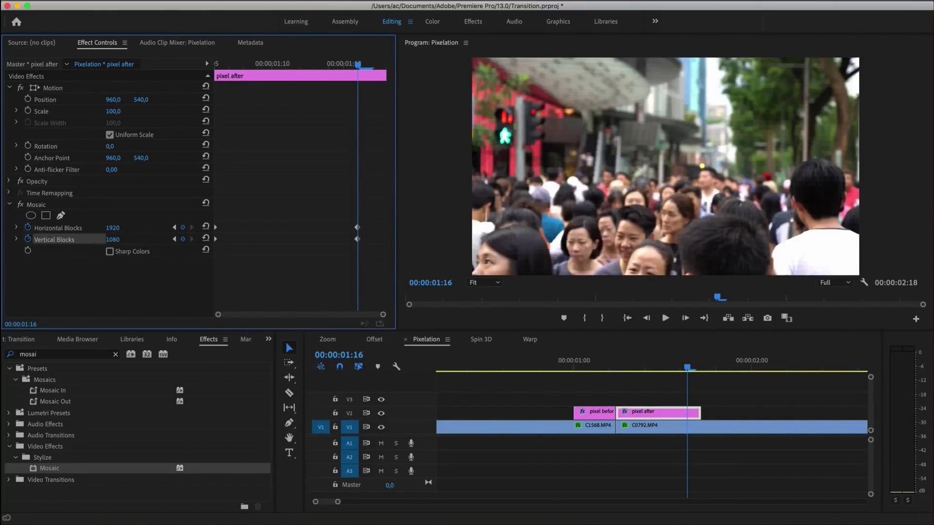
# - Steepen the Horizontal Blocks Bezier curve near its end and place Pixel.wav on A1 under the cut
pyautogui.hotkey('shift', 'Left')
pyautogui.click(17, 228)
pyautogui.moveTo(333, 239); pyautogui.dragTo(350, 248)
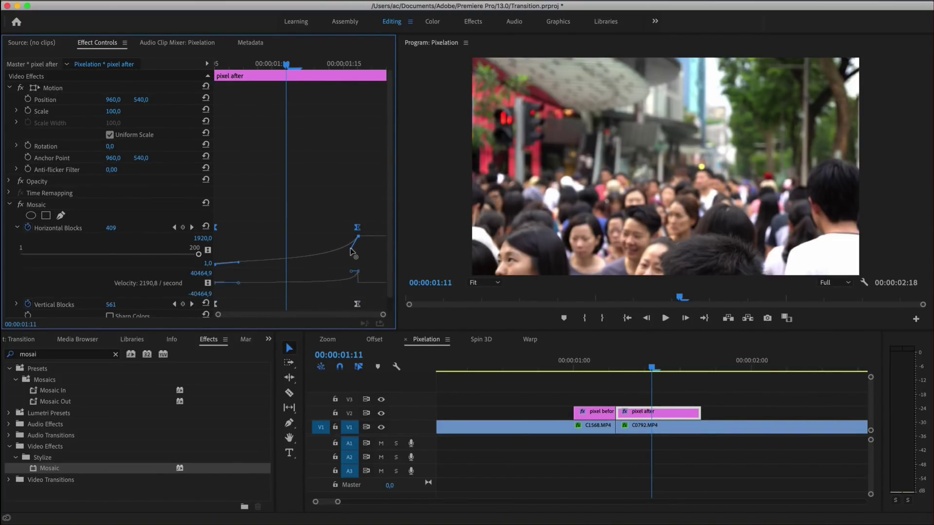
pyautogui.moveTo(72, 454); pyautogui.dragTo(639, 468)
pyautogui.press('Home')
# - Play the pixelation transition with its sound from the start twice to review it
pyautogui.press('space')
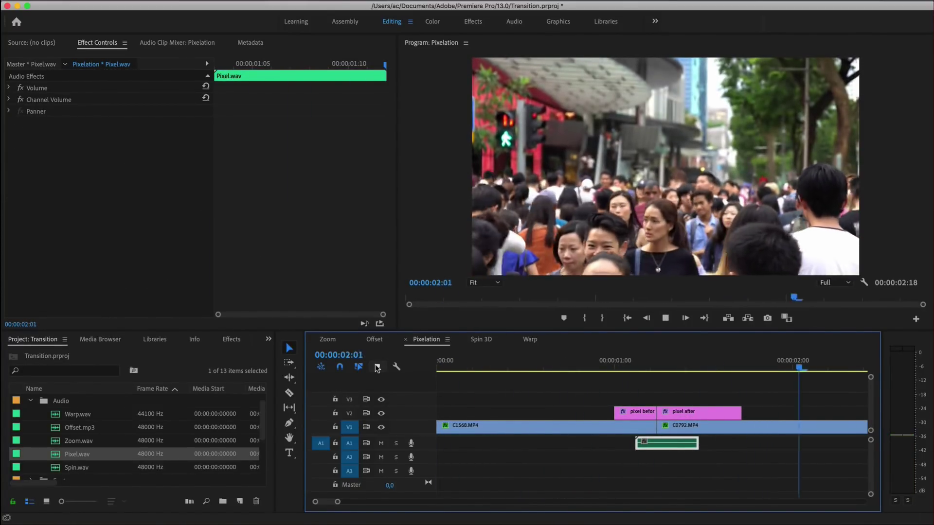
pyautogui.scroll(5, 529, 394)
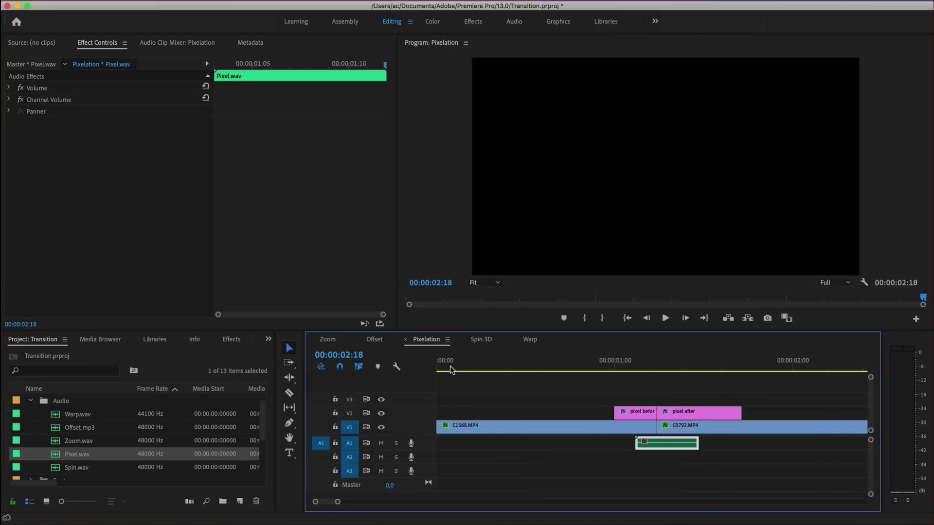
pyautogui.click(451, 369)
pyautogui.press('space')
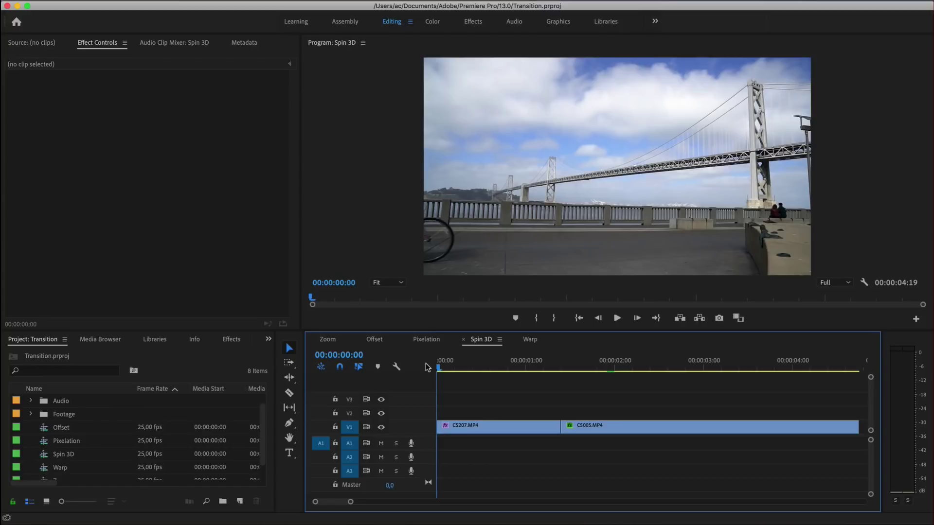
# - Preview the cut, razor C5207.MP4 at 00:00:01:04, and move the playhead to the Golden Gate cut point
pyautogui.press('space')
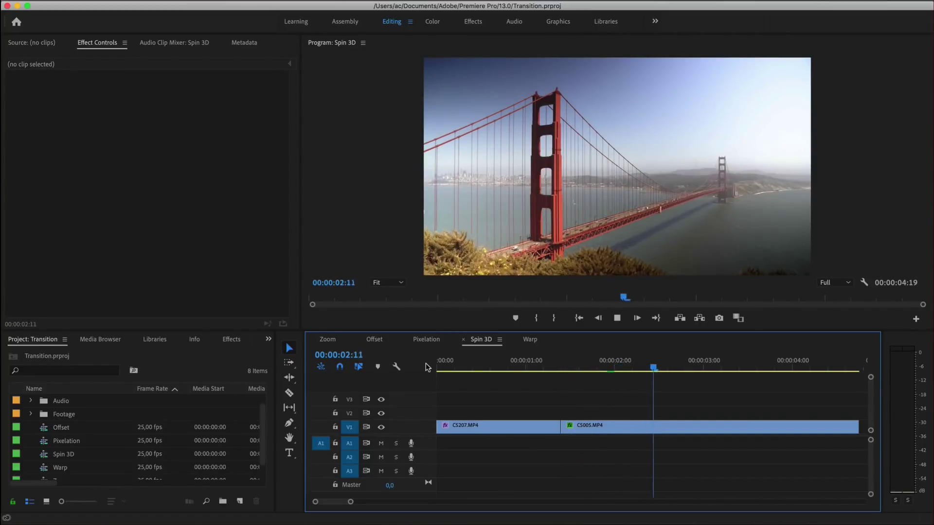
pyautogui.press('space')
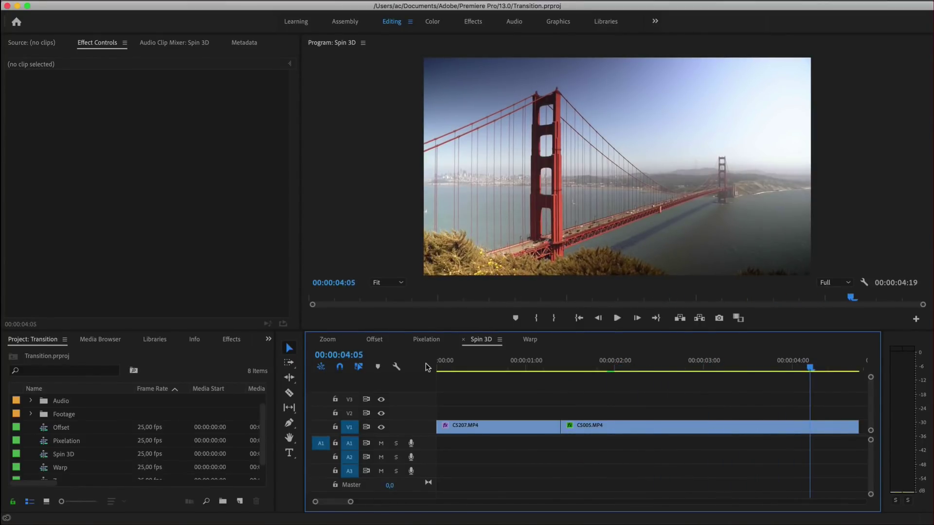
pyautogui.click(539, 362)
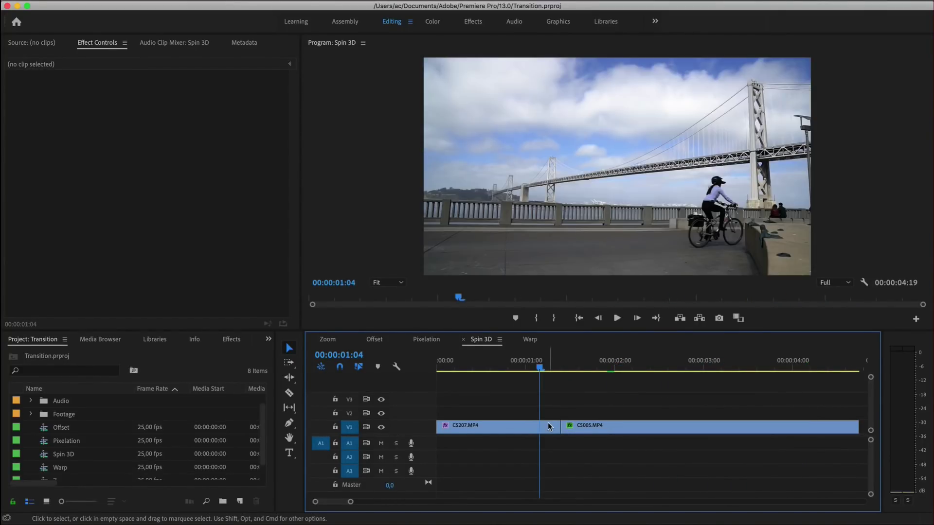
pyautogui.press('c')
pyautogui.click(539, 427)
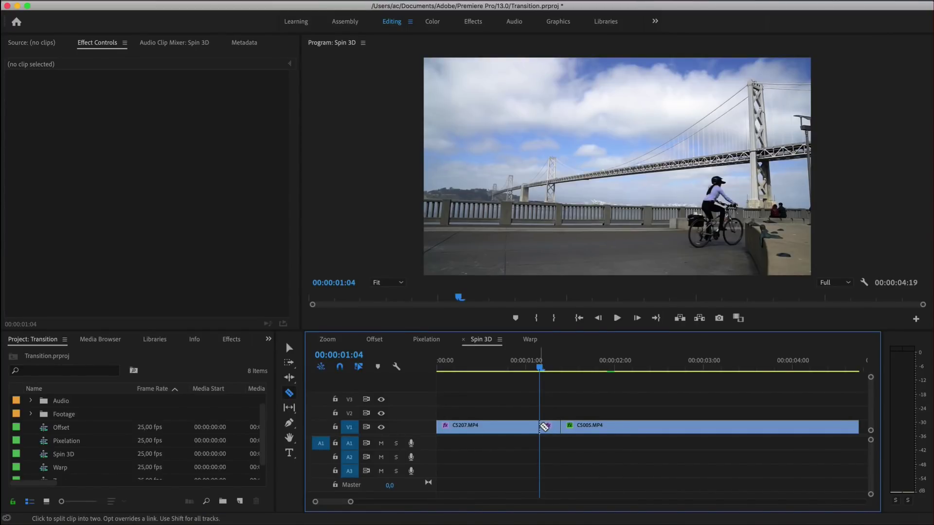
pyautogui.click(564, 368)
pyautogui.hotkey('shift', 'Right')
pyautogui.hotkey('shift', 'Right')
pyautogui.press('Right')
pyautogui.press('Right')
pyautogui.press('Right')
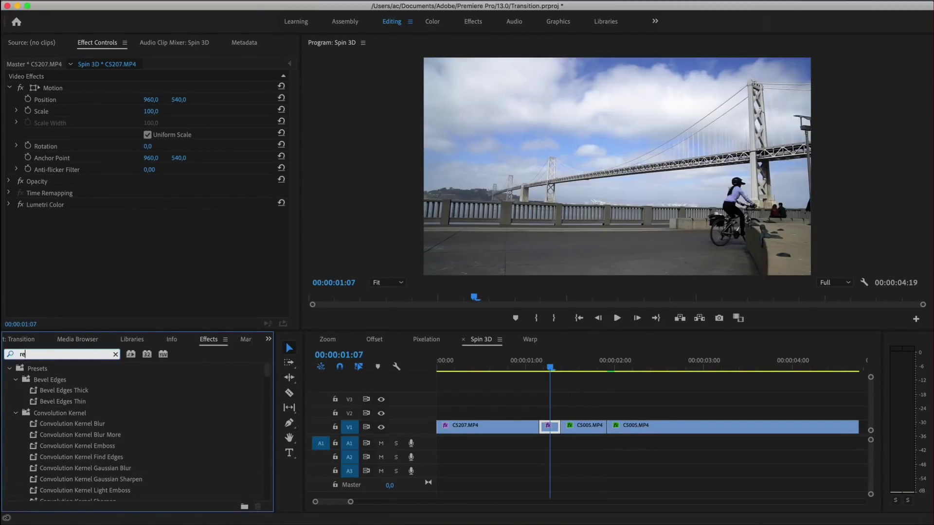
# - Apply Stylize > Replicate to the short C5207.MP4 piece at 01:04
pyautogui.write('repli')
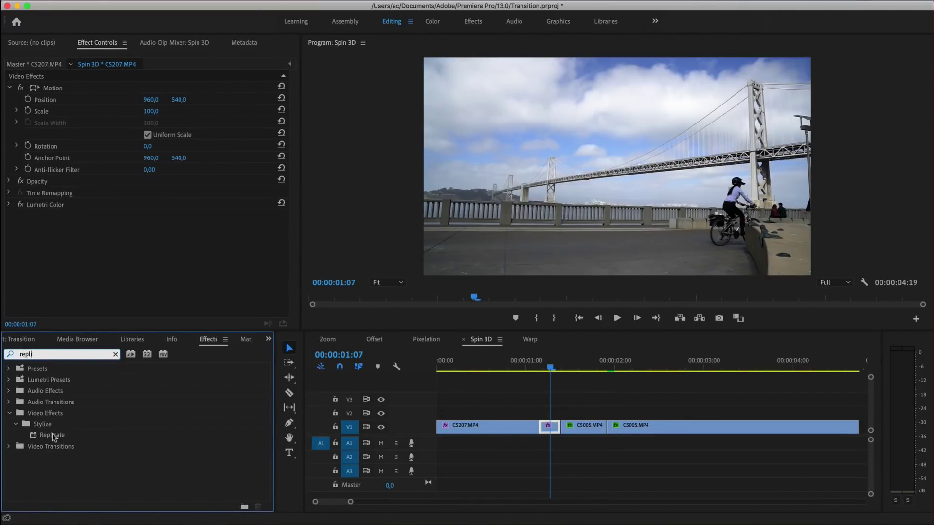
pyautogui.moveTo(52, 435); pyautogui.dragTo(551, 427)
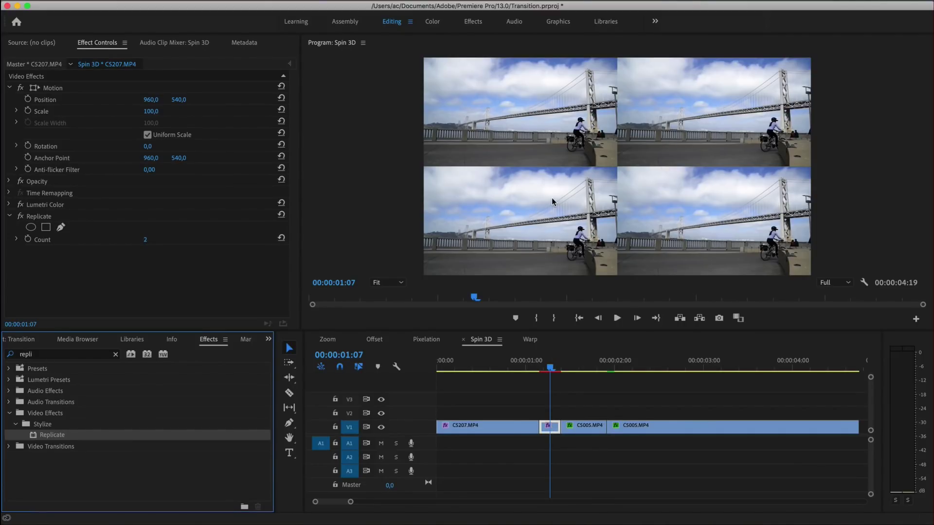
pyautogui.click(145, 245)
pyautogui.click(63, 355)
pyautogui.write('mirro')
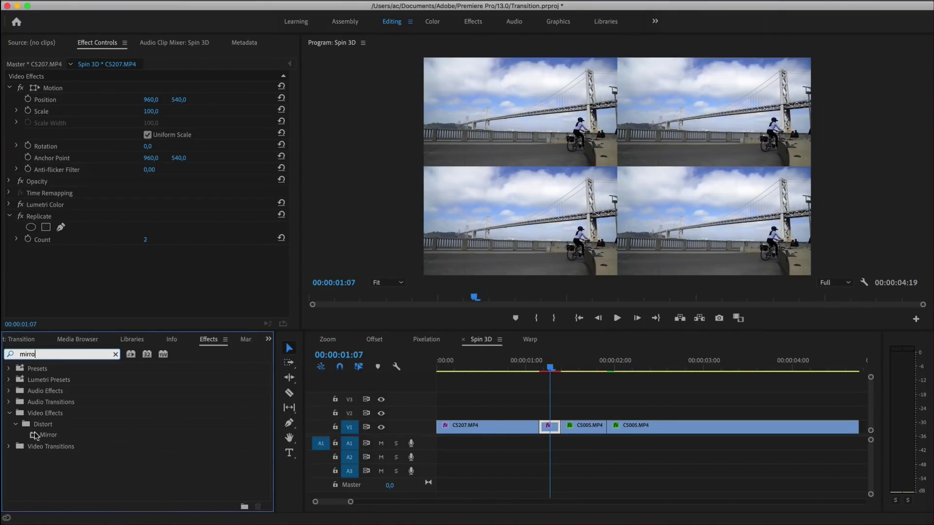
# - Stack four Distort > Mirror effects on the piece and collapse their settings
pyautogui.moveTo(35, 435); pyautogui.dragTo(39, 253)
pyautogui.click(9, 251)
pyautogui.click(9, 216)
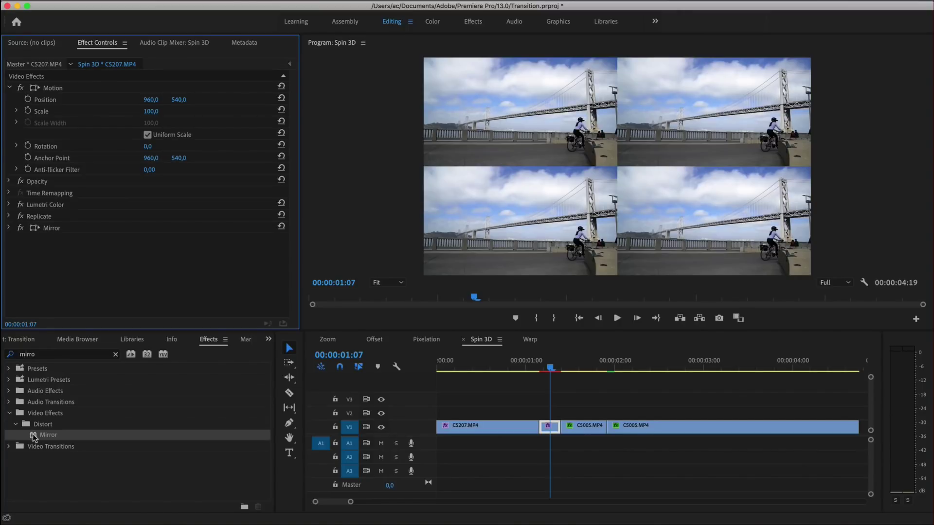
pyautogui.doubleClick(33, 434)
pyautogui.doubleClick(33, 434)
pyautogui.doubleClick(33, 434)
pyautogui.click(9, 239)
pyautogui.click(9, 251)
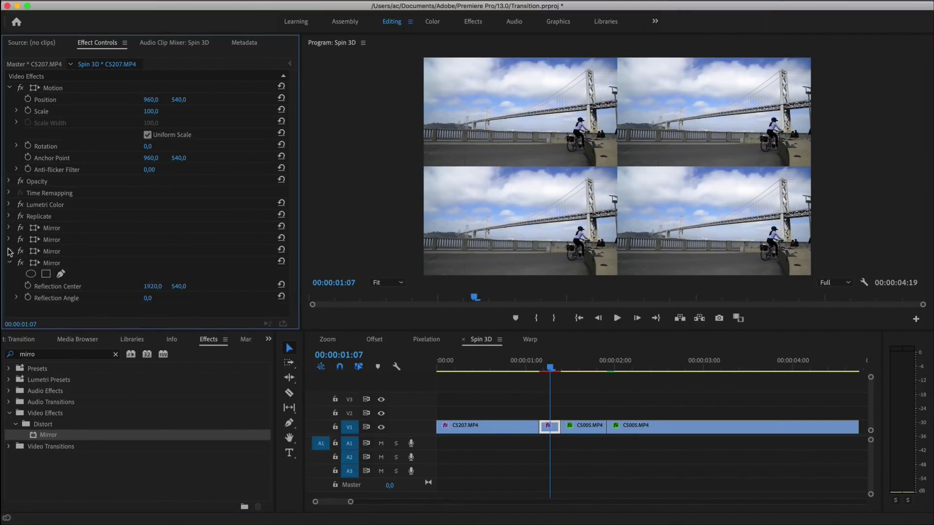
pyautogui.click(10, 263)
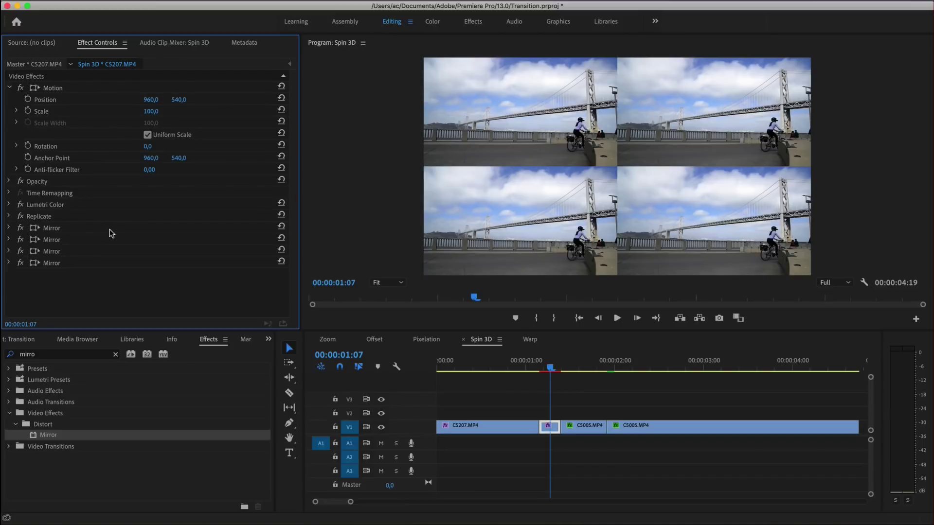
# - Set Mirror 1 Reflection Center X to 1439, and Mirror 2 to X 480 with 180° angle
pyautogui.click(9, 228)
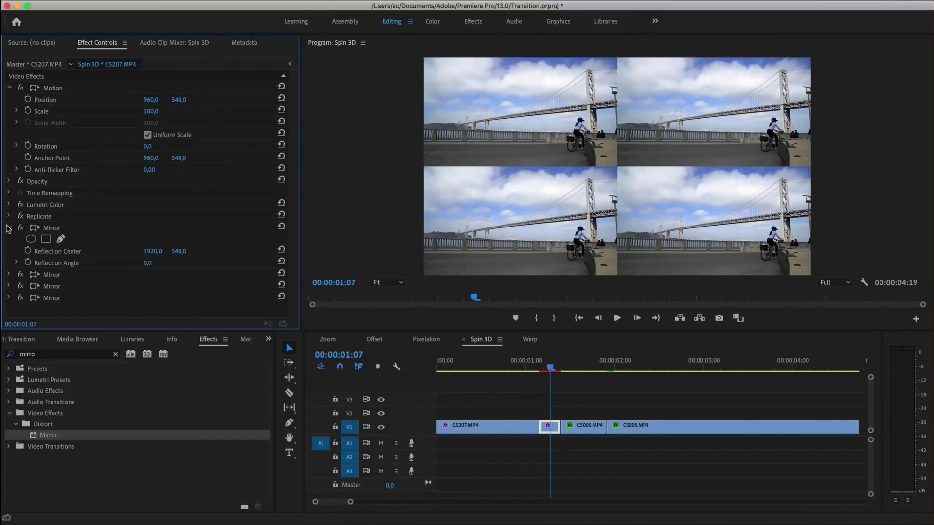
pyautogui.click(156, 251)
pyautogui.write('1439')
pyautogui.press('Return')
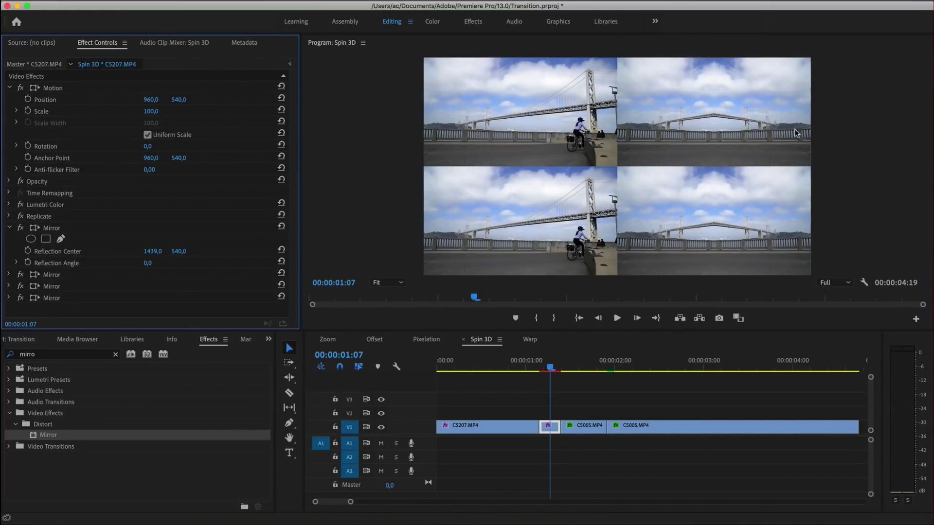
pyautogui.click(9, 228)
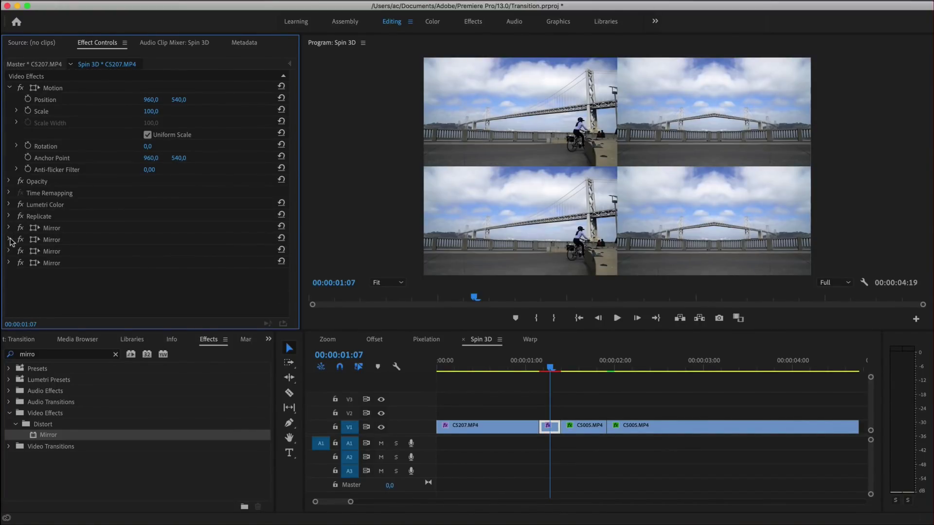
pyautogui.click(9, 239)
pyautogui.click(156, 262)
pyautogui.write('480')
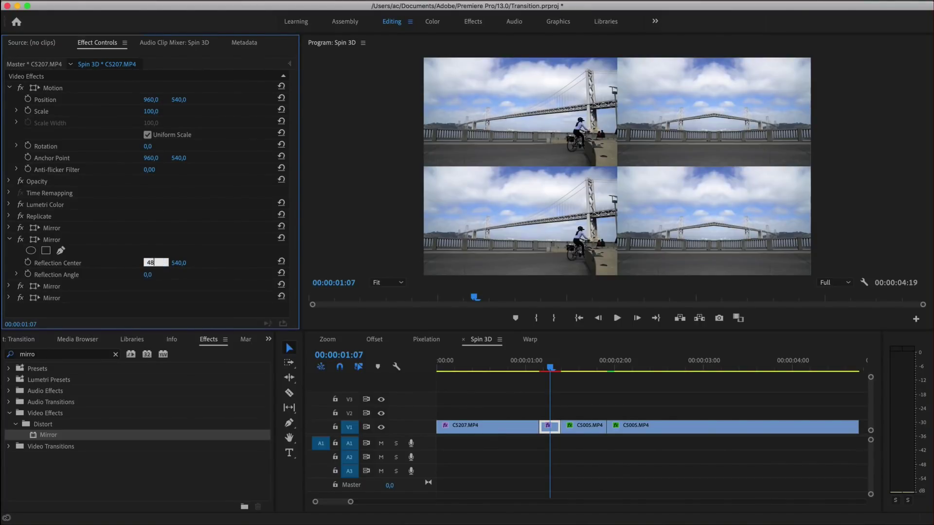
pyautogui.press('Return')
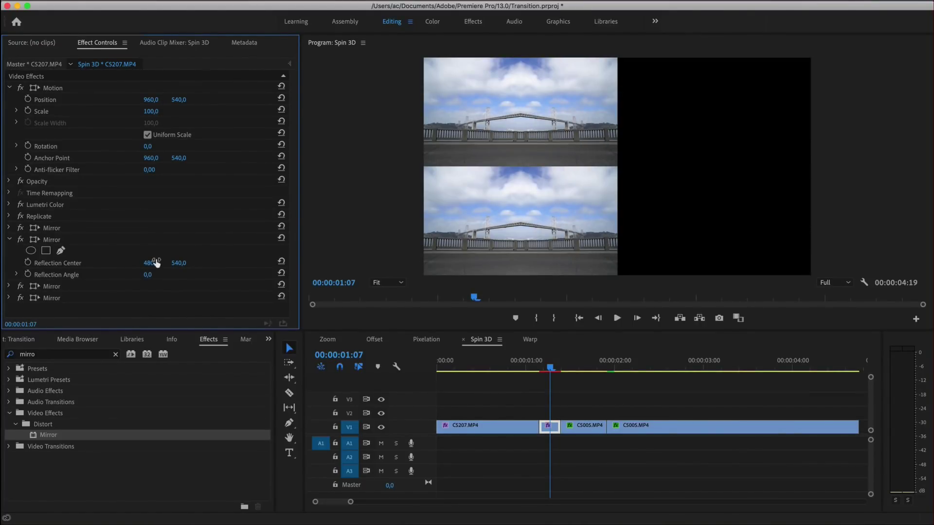
pyautogui.click(147, 275)
pyautogui.write('180')
pyautogui.press('Return')
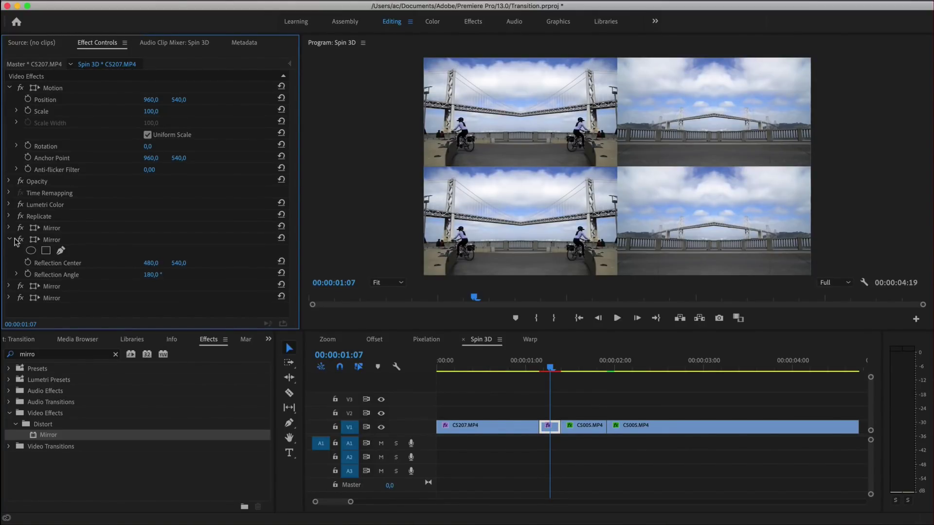
# - Give the third Mirror a 90° reflection angle and Reflection Center Y of 809
pyautogui.click(9, 240)
pyautogui.click(8, 251)
pyautogui.click(163, 286)
pyautogui.write('90')
pyautogui.press('Return')
pyautogui.click(179, 274)
pyautogui.write('809')
pyautogui.press('Return')
# - Give the fourth Mirror a -90° reflection angle and Reflection Center Y of 270
pyautogui.click(9, 251)
pyautogui.click(9, 263)
pyautogui.click(163, 296)
pyautogui.write('-90')
pyautogui.press('Return')
pyautogui.click(183, 286)
pyautogui.write('270')
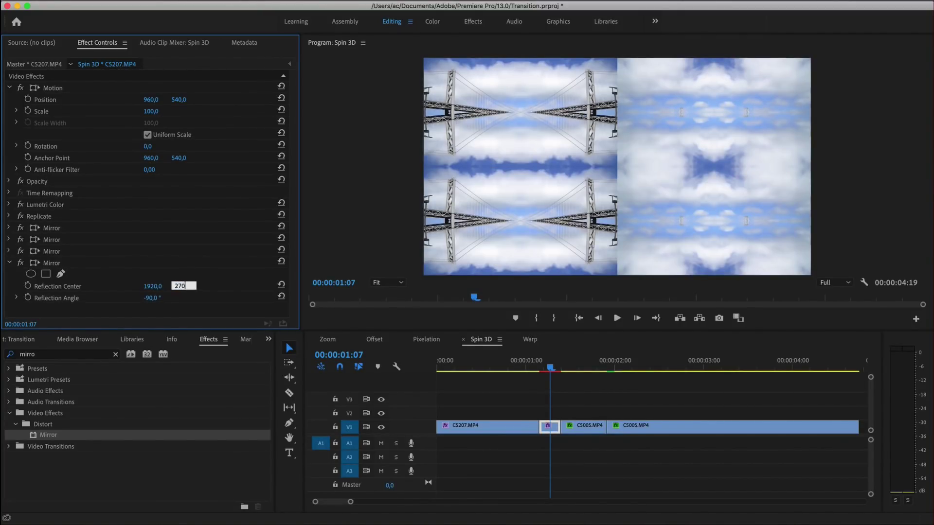
pyautogui.press('Return')
pyautogui.click(9, 263)
# - Insert Offset between Lumetri Color and Replicate and set Shift Center To 0, 0
pyautogui.doubleClick(28, 354)
pyautogui.write('c')
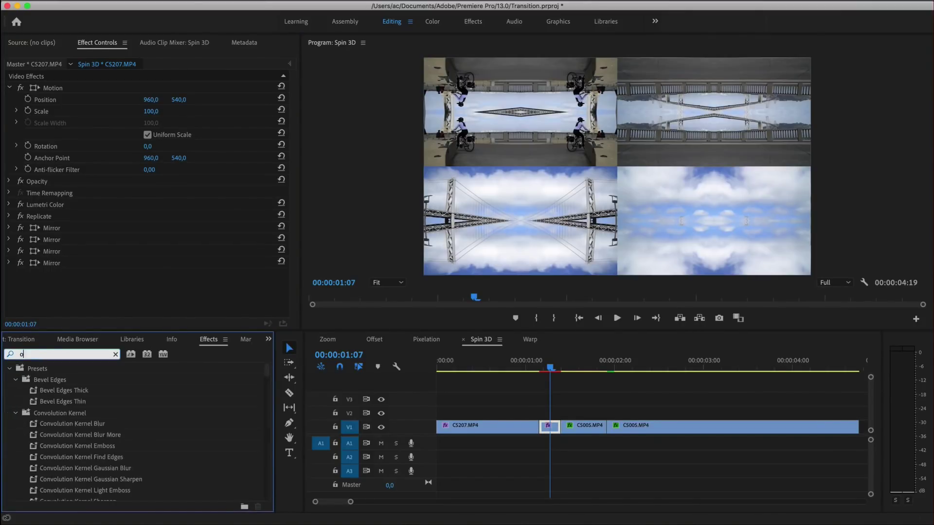
pyautogui.write('ffset')
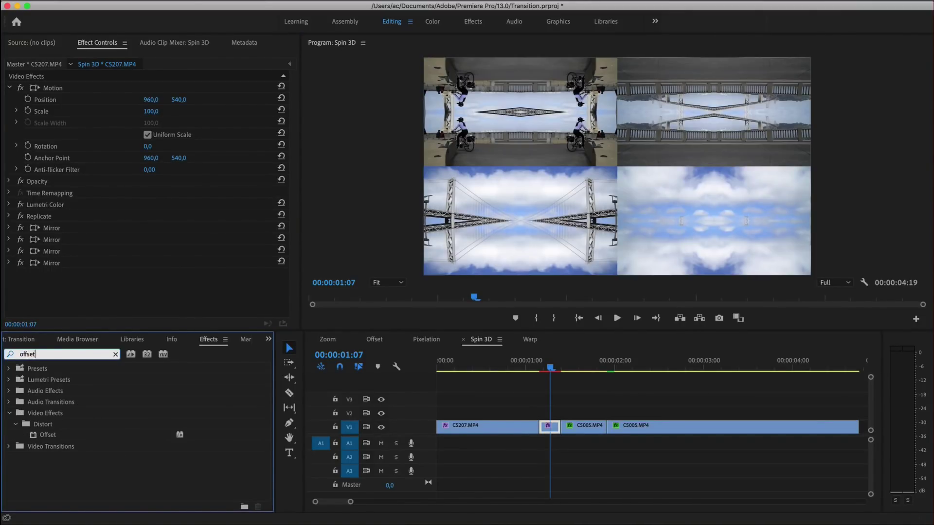
pyautogui.click(45, 426)
pyautogui.moveTo(44, 434); pyautogui.dragTo(69, 217)
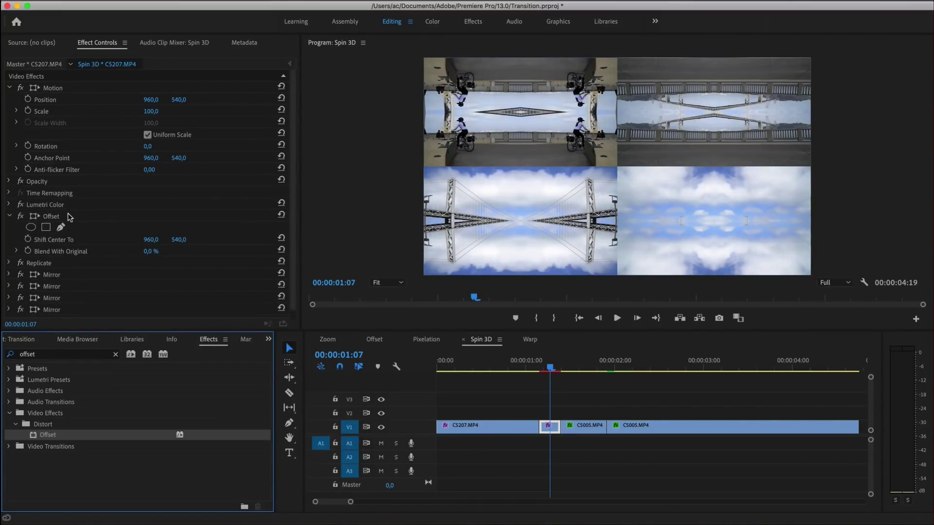
pyautogui.click(151, 240)
pyautogui.write('0')
pyautogui.press('Return')
pyautogui.click(183, 239)
pyautogui.write('0')
pyautogui.press('Return')
pyautogui.click(10, 217)
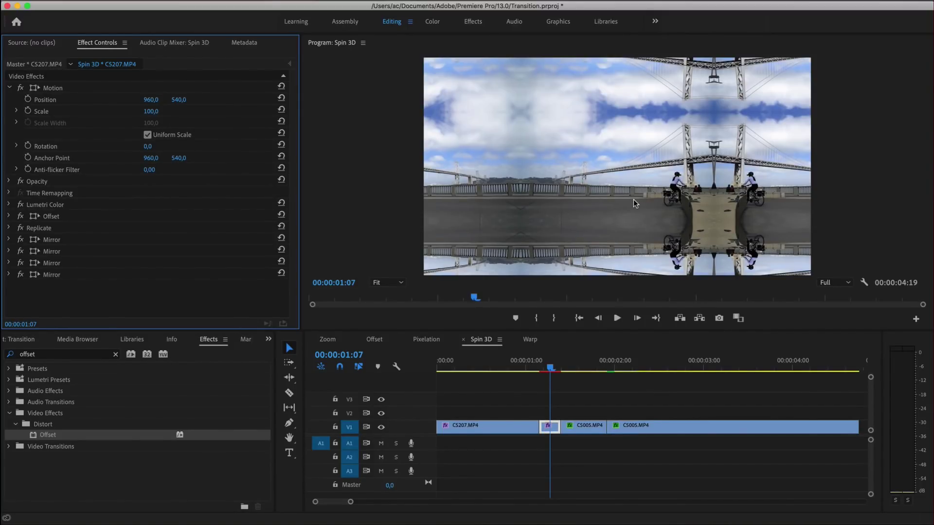
pyautogui.doubleClick(27, 354)
# - Apply Distort > Transform to the clip piece with Scale set to 200
pyautogui.write('trans')
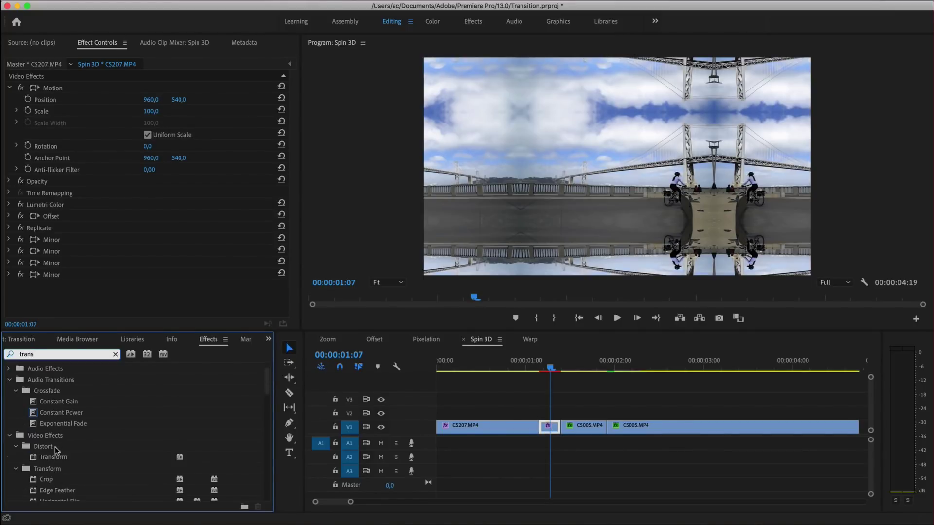
pyautogui.moveTo(55, 451); pyautogui.dragTo(529, 433)
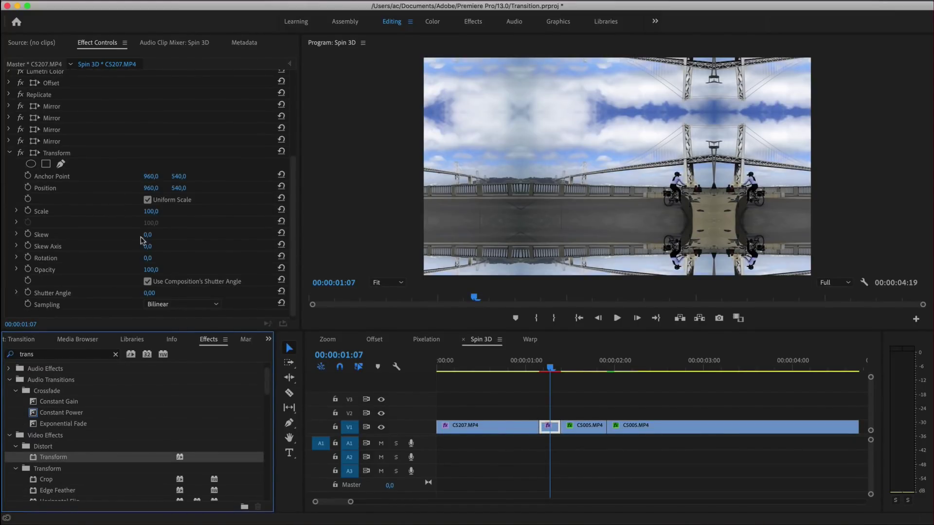
pyautogui.click(151, 211)
pyautogui.write('200')
pyautogui.press('Return')
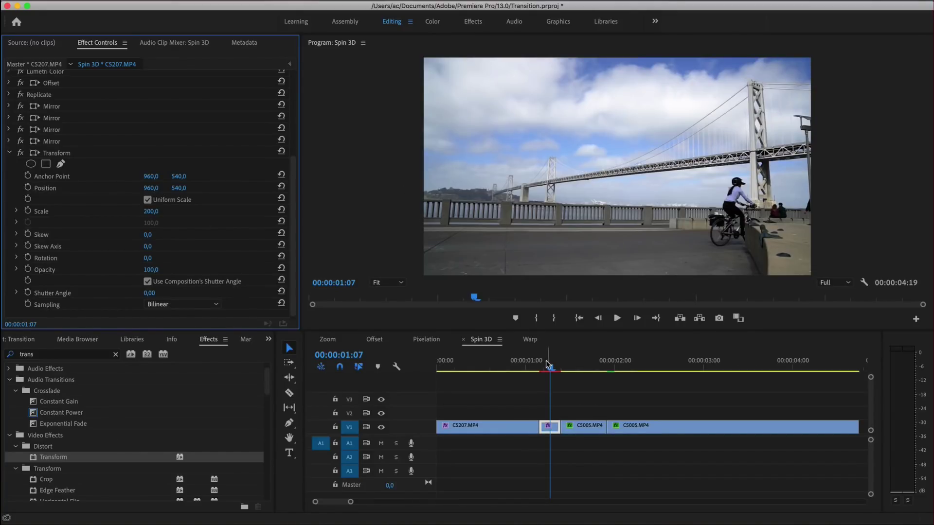
pyautogui.moveTo(544, 370)
pyautogui.mouseDown()
pyautogui.moveTo(579, 371)
pyautogui.moveTo(450, 397)
pyautogui.mouseUp()
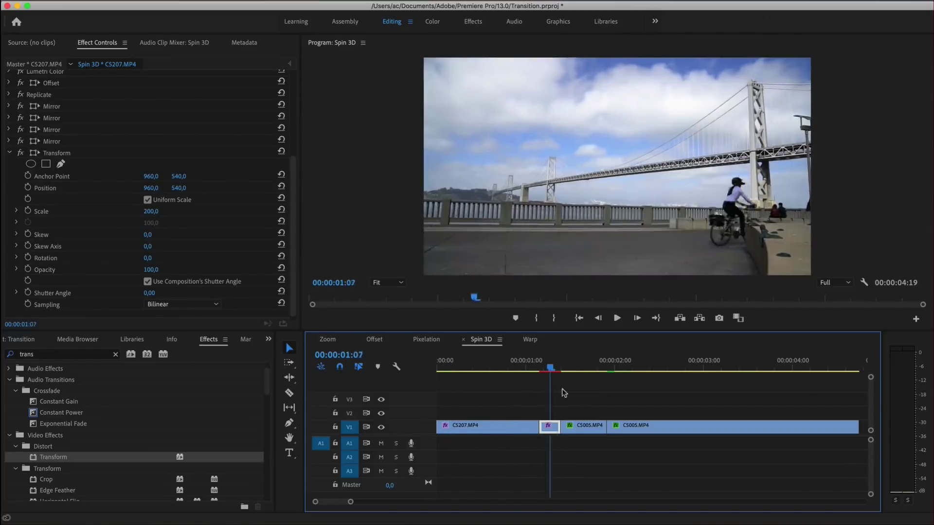
# - Keyframe Transform Rotation from 0 at the piece start to -60° at its end, then scrub to preview
pyautogui.moveTo(452, 398); pyautogui.dragTo(550, 389)
pyautogui.click(291, 62)
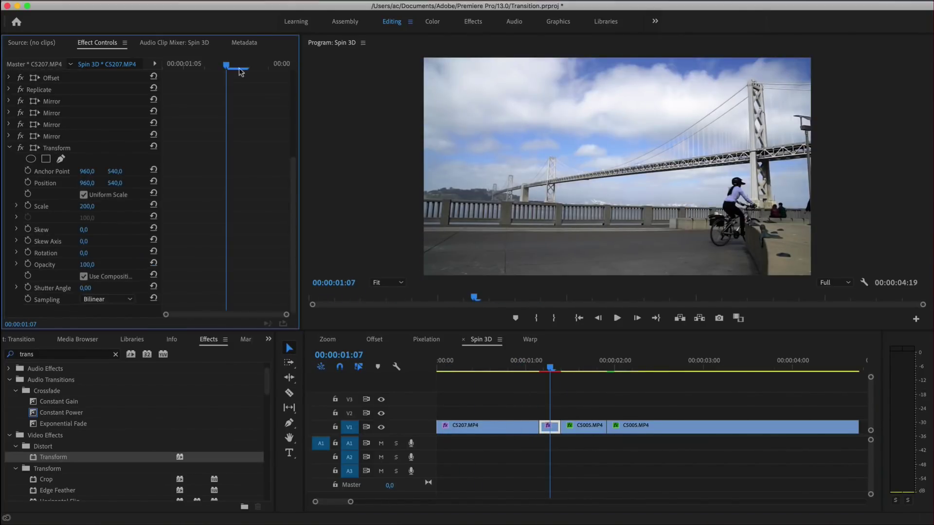
pyautogui.moveTo(238, 66); pyautogui.dragTo(157, 63)
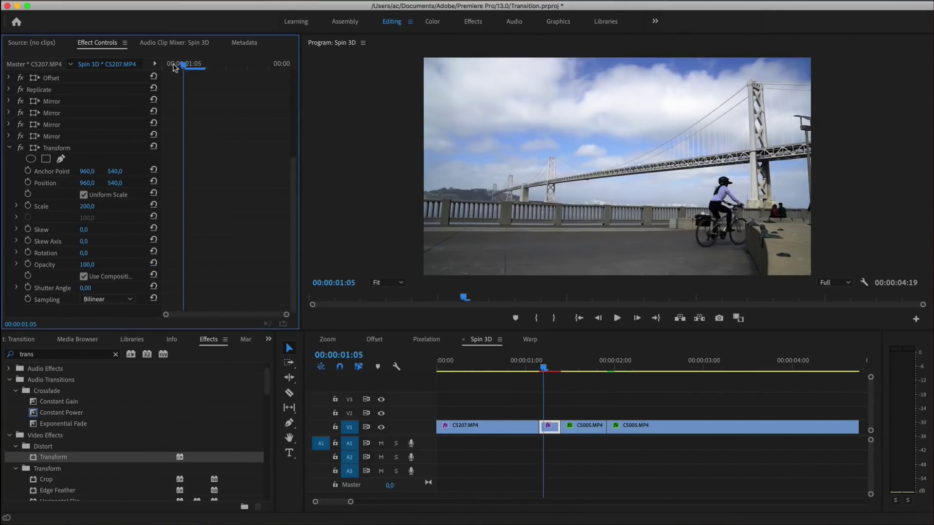
pyautogui.click(28, 254)
pyautogui.moveTo(249, 81); pyautogui.dragTo(266, 78)
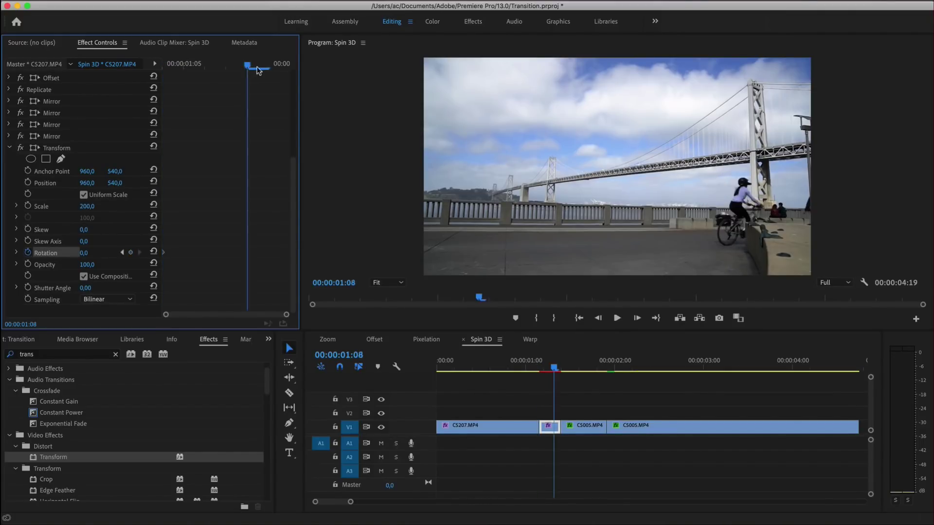
pyautogui.click(93, 253)
pyautogui.write('-60')
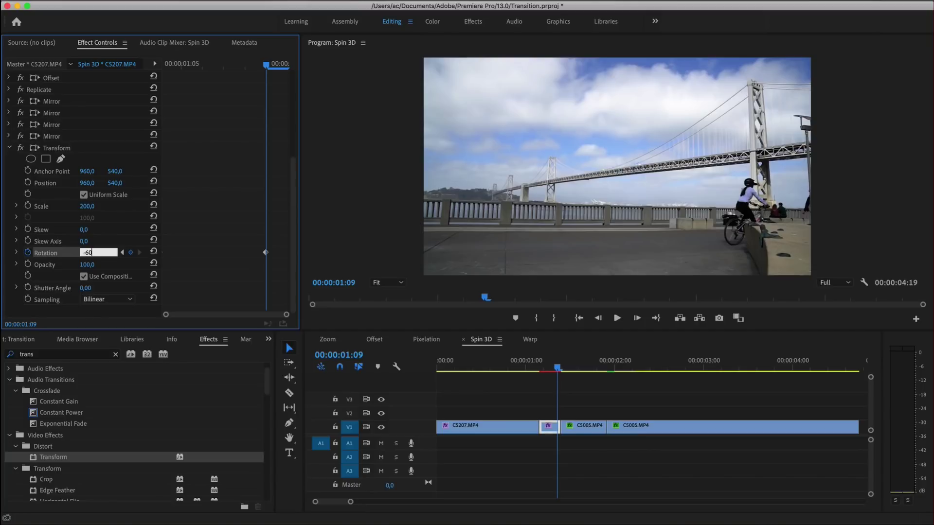
pyautogui.press('Return')
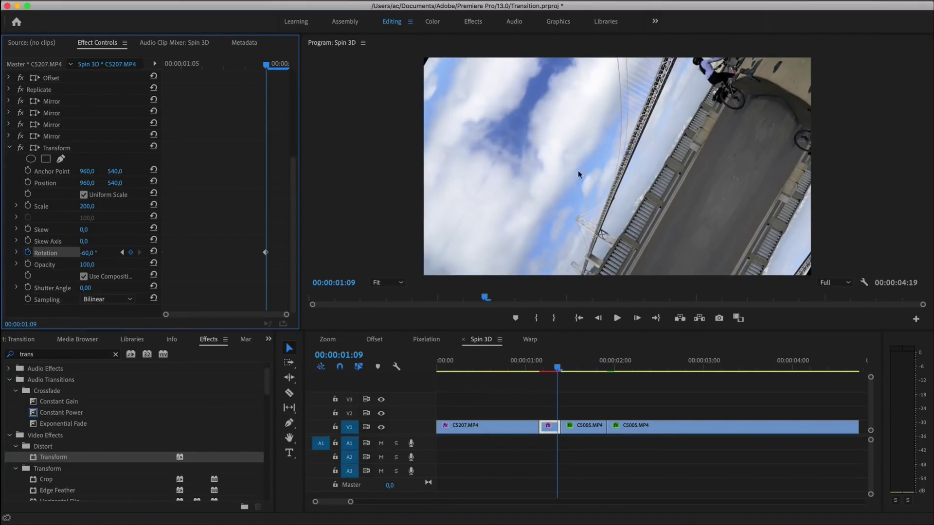
pyautogui.click(522, 368)
pyautogui.moveTo(523, 372); pyautogui.dragTo(586, 375)
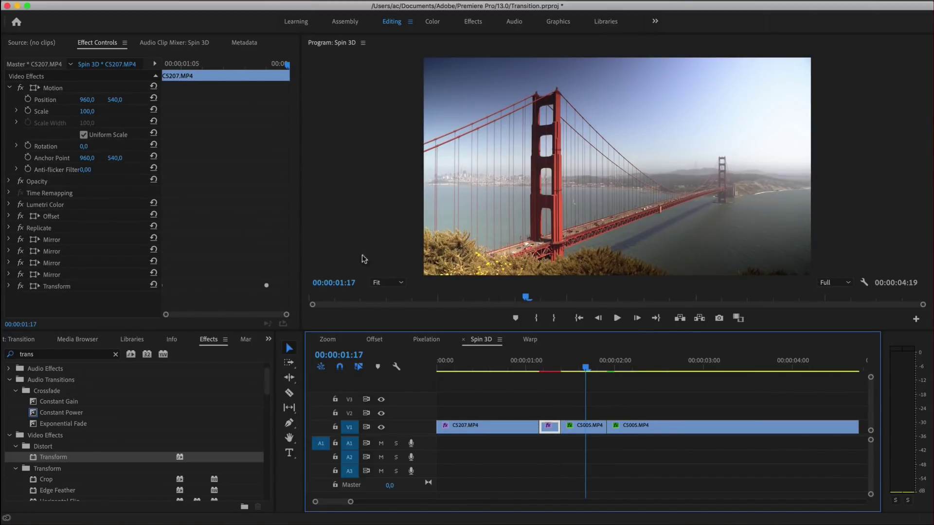
# - Add Replicate, Offset and Mirror effects to C5005.MP4 and review the Mirror and Offset settings
pyautogui.click(586, 426)
pyautogui.doubleClick(27, 354)
pyautogui.write('rep')
pyautogui.moveTo(49, 476); pyautogui.dragTo(73, 243)
pyautogui.doubleClick(27, 354)
pyautogui.write('offset')
pyautogui.moveTo(46, 434); pyautogui.dragTo(49, 214)
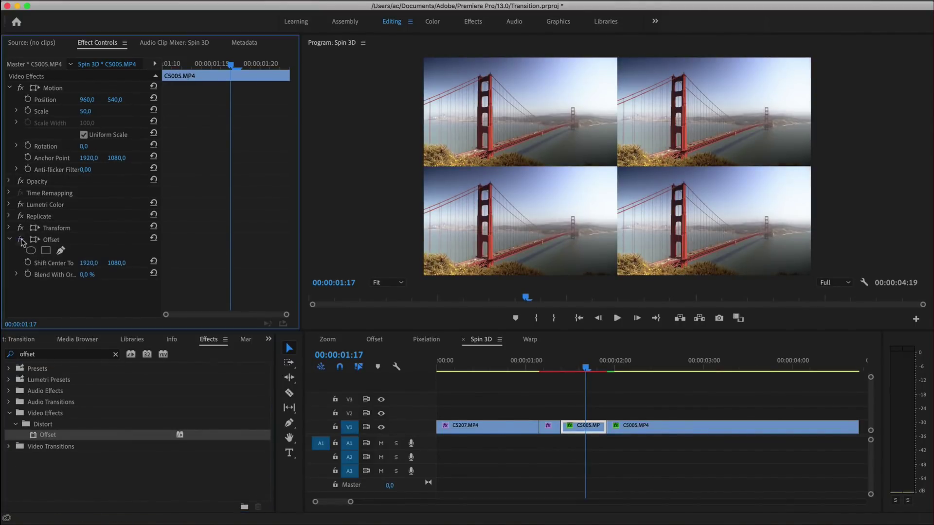
pyautogui.doubleClick(27, 354)
pyautogui.write('mirro')
pyautogui.moveTo(48, 435); pyautogui.dragTo(66, 242)
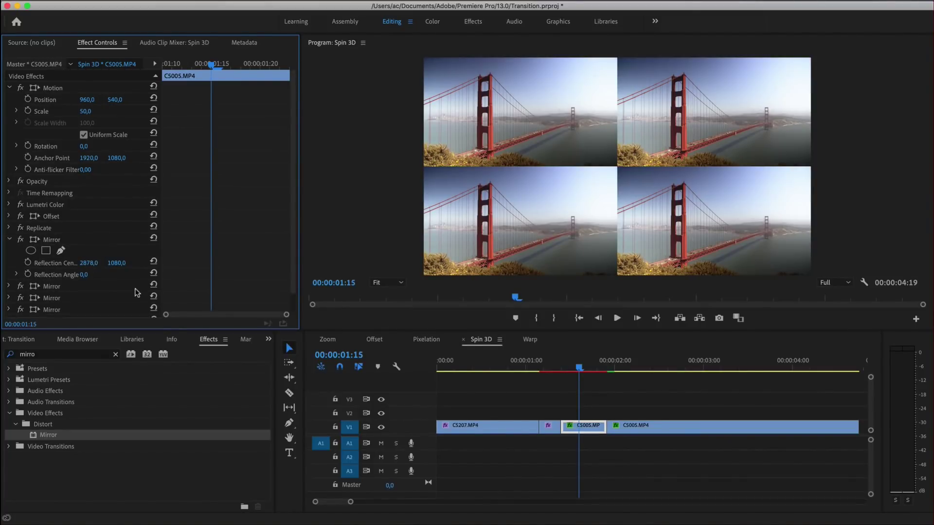
pyautogui.click(8, 239)
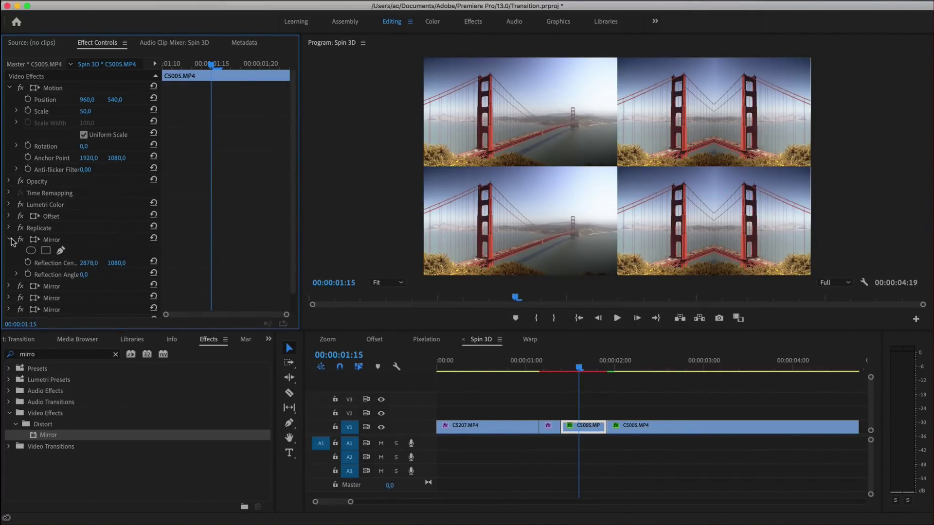
pyautogui.click(9, 251)
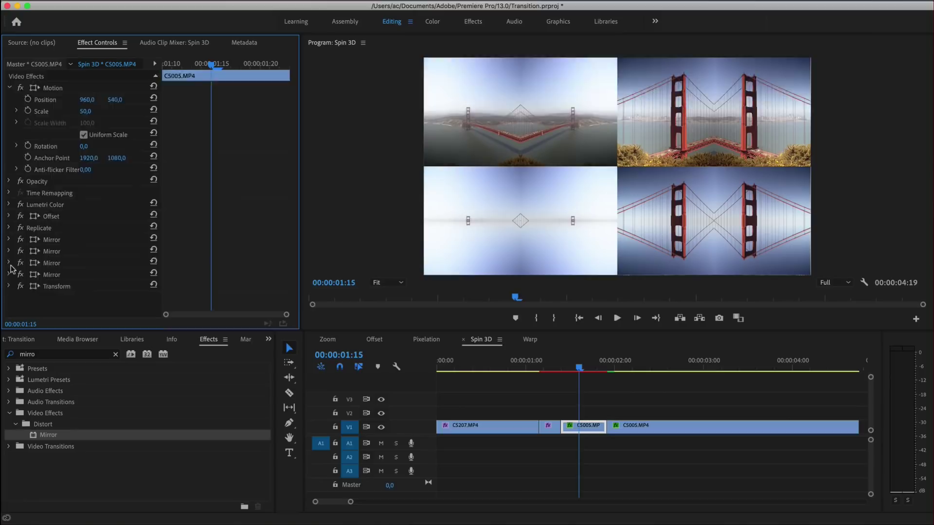
pyautogui.click(120, 239)
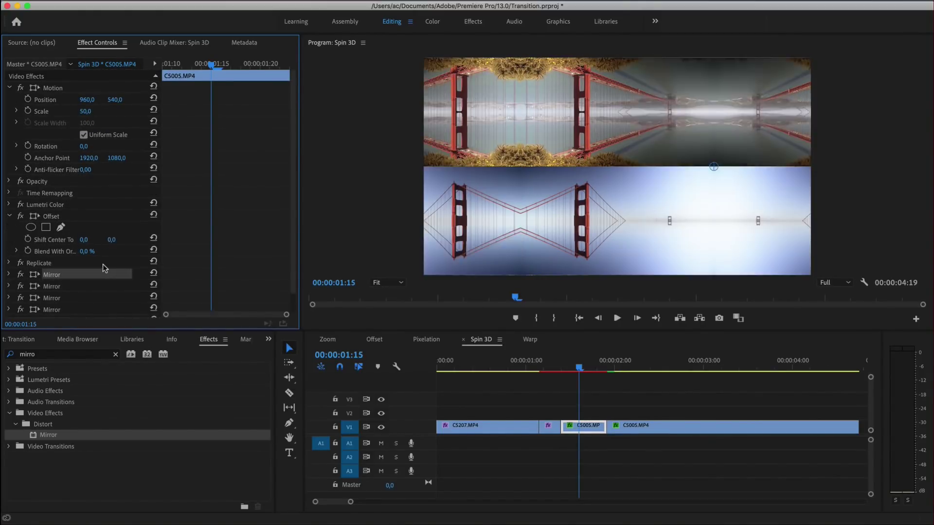
# - Keyframe the Golden Gate clip's Rotation at 90° at 01:10 and 0° at 01:23
pyautogui.moveTo(185, 61); pyautogui.dragTo(166, 64)
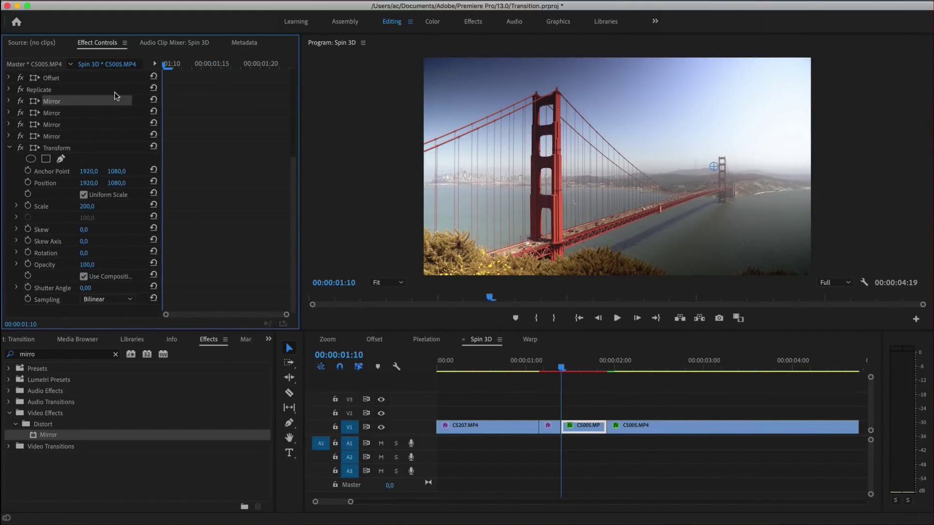
pyautogui.click(27, 253)
pyautogui.click(84, 253)
pyautogui.write('90')
pyautogui.press('Return')
pyautogui.press('Down')
pyautogui.click(86, 253)
pyautogui.write('0')
pyautogui.press('Return')
# - Make the rotation keyframes Bezier and reshape the speed curve to ease the spin
pyautogui.moveTo(598, 369); pyautogui.dragTo(575, 370)
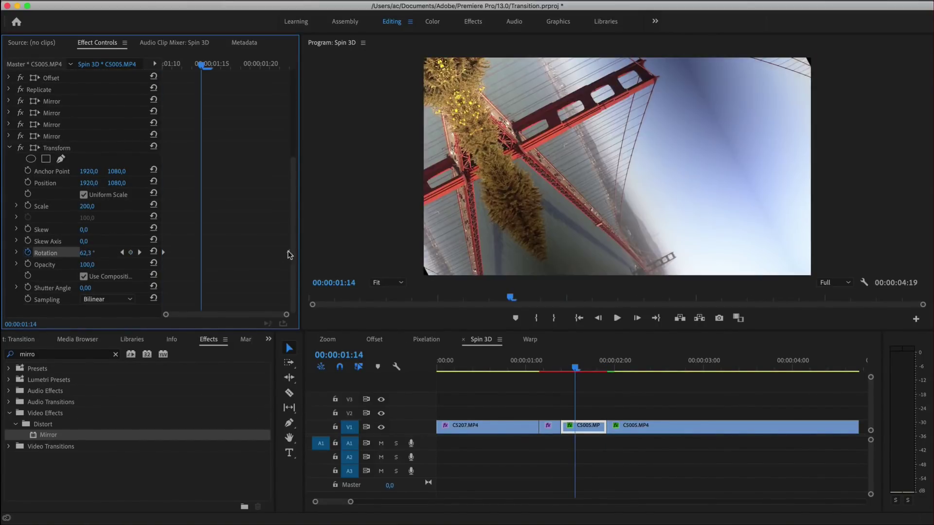
pyautogui.rightClick(164, 254)
pyautogui.click(198, 358)
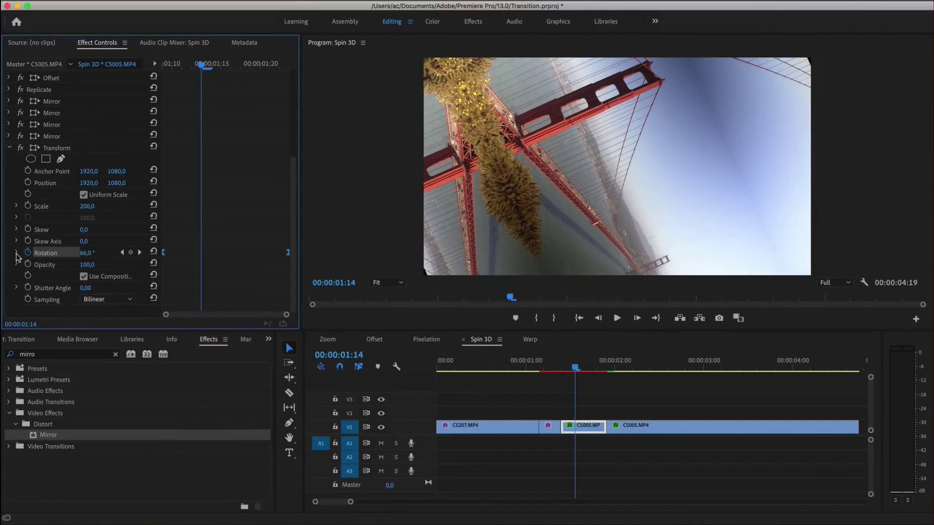
pyautogui.click(17, 253)
pyautogui.moveTo(183, 264); pyautogui.dragTo(184, 276)
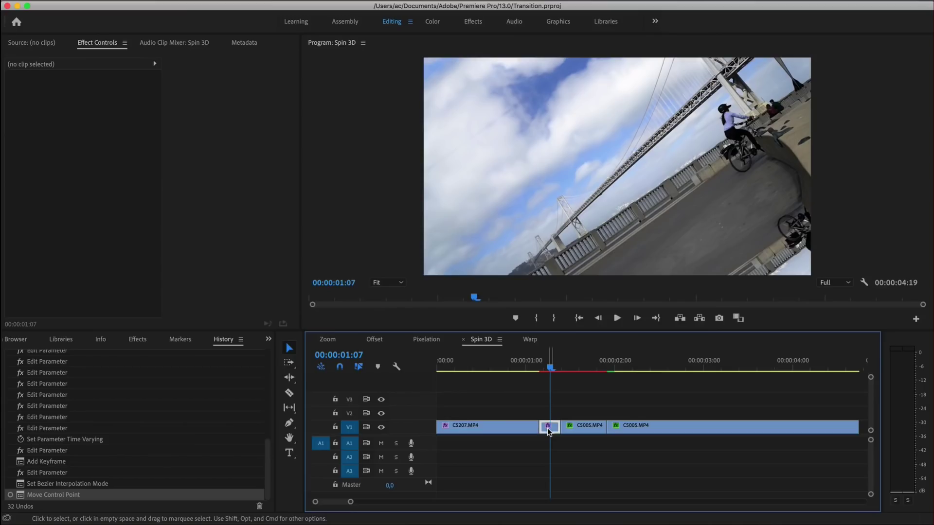
# - Make the first clip's Rotation keyframes Bezier and reshape the curve to ease the spin
pyautogui.click(548, 427)
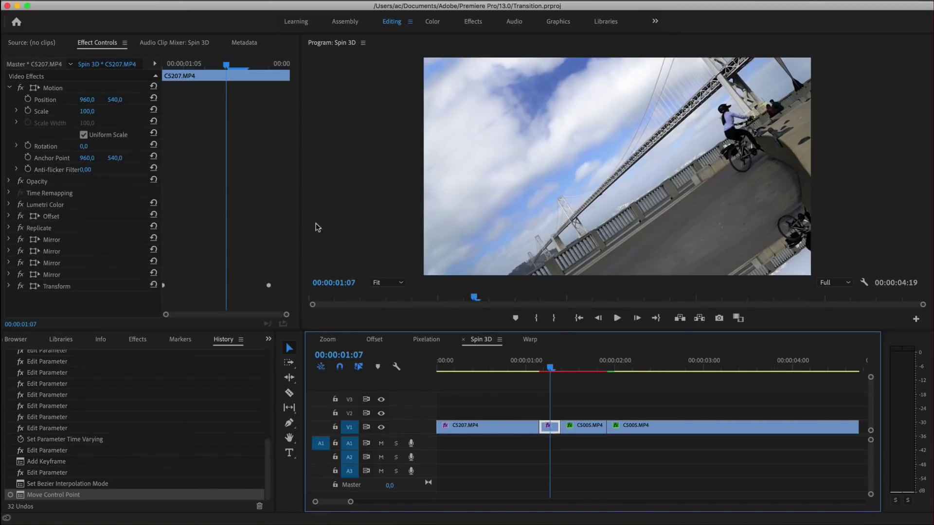
pyautogui.click(9, 148)
pyautogui.rightClick(267, 252)
pyautogui.click(292, 357)
pyautogui.click(17, 253)
pyautogui.moveTo(181, 276); pyautogui.dragTo(213, 280)
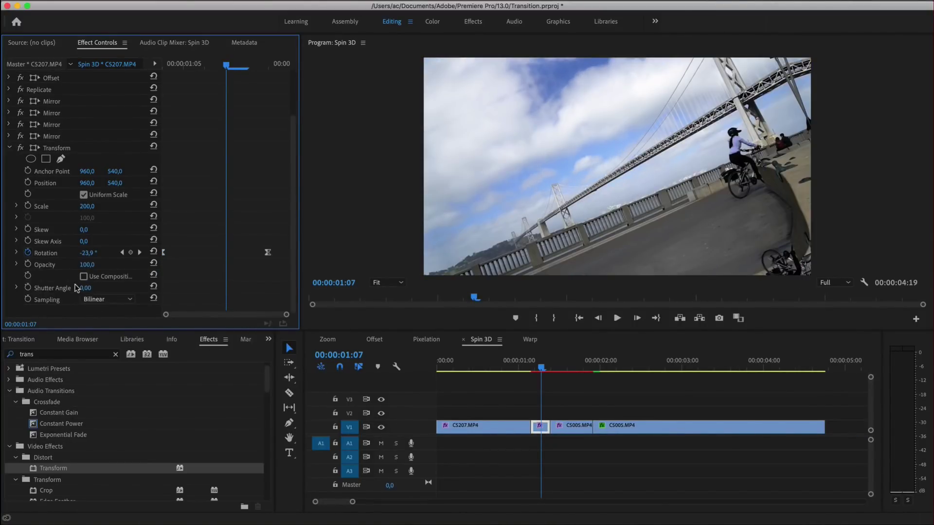
# - Set a 320 shutter angle on both the first clip and the Golden Gate clip, then render previews
pyautogui.click(95, 287)
pyautogui.write('320')
pyautogui.press('Return')
pyautogui.click(568, 364)
pyautogui.click(572, 427)
pyautogui.click(83, 289)
pyautogui.write('3')
pyautogui.press('Return')
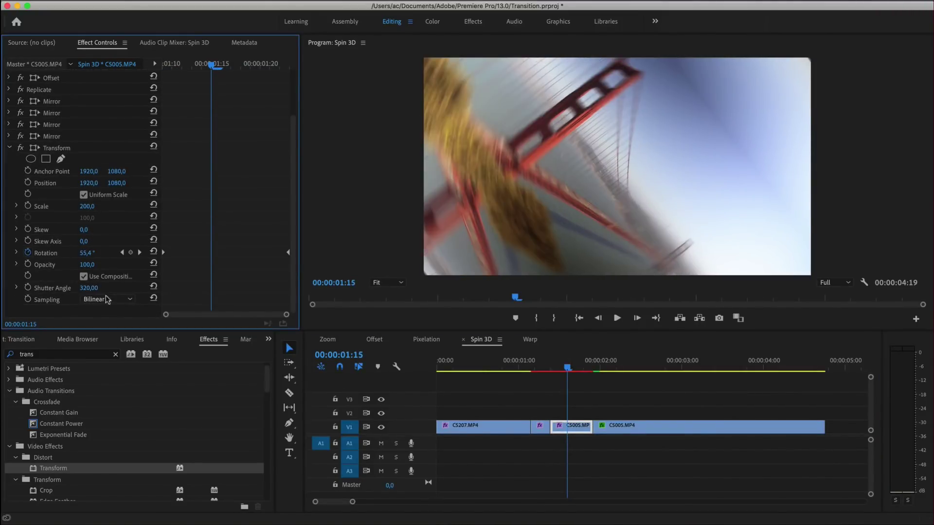
pyautogui.press('Return')
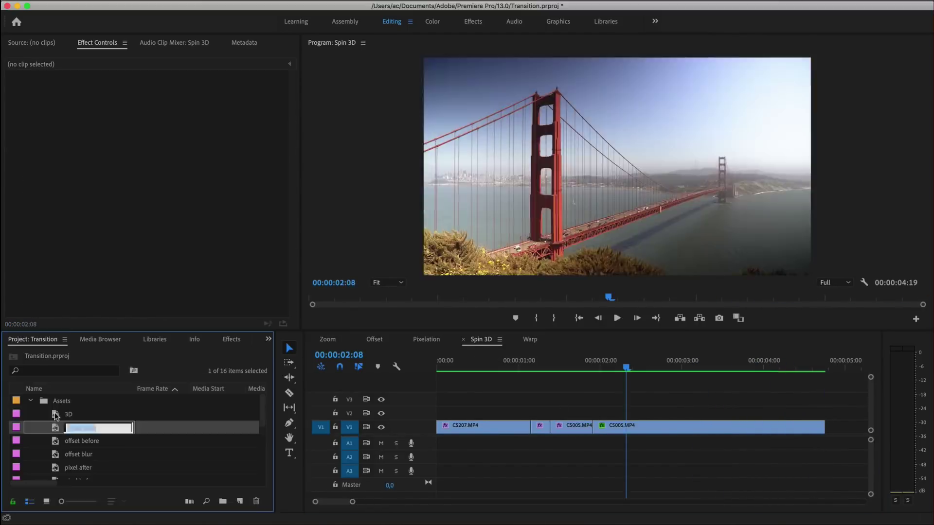
# - Lay the 3D adjustment layer on V2 trimmed to the spin cut, and apply Corner Pin to it
pyautogui.moveTo(56, 416); pyautogui.dragTo(439, 413)
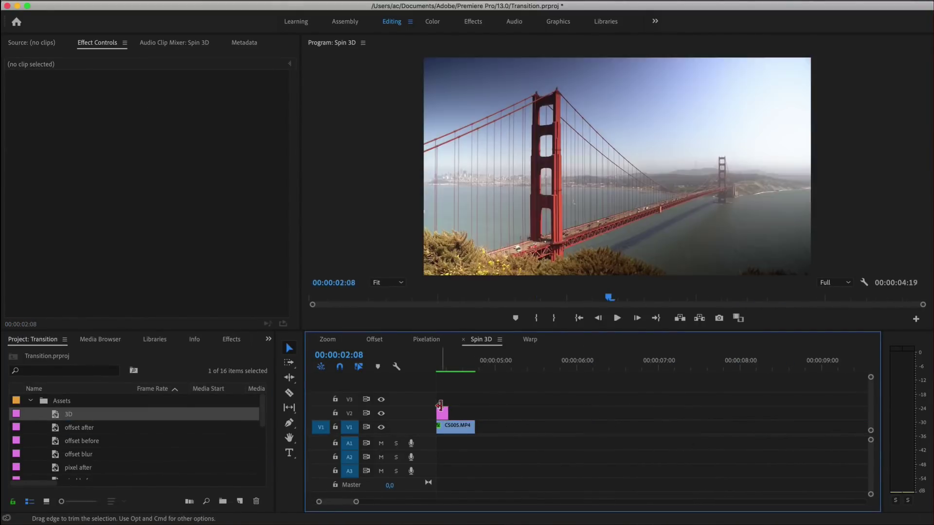
pyautogui.moveTo(531, 412); pyautogui.dragTo(588, 412)
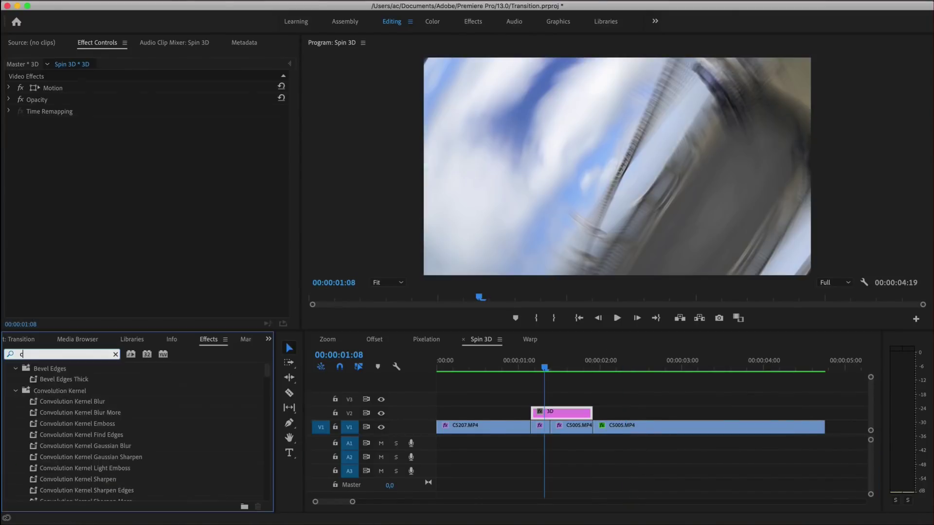
pyautogui.write('corne')
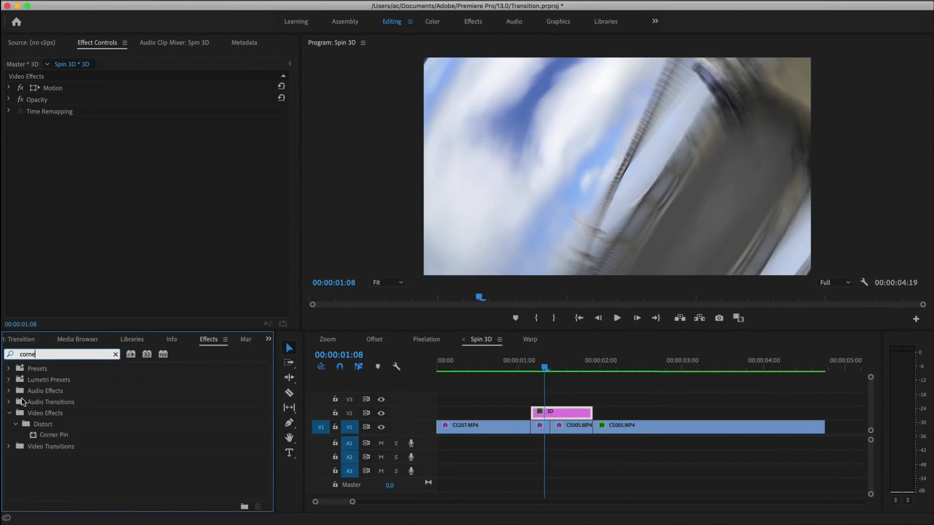
pyautogui.moveTo(49, 434); pyautogui.dragTo(550, 414)
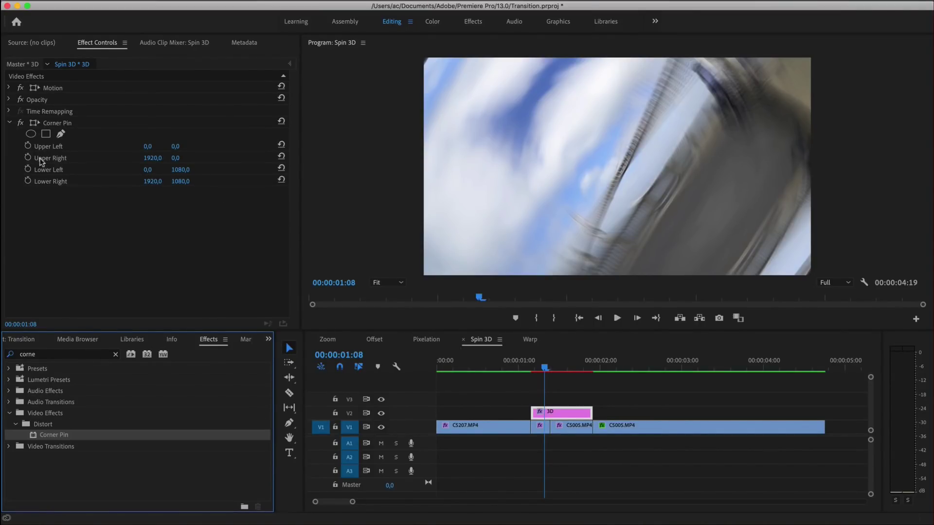
# - Keyframe Corner Pin Upper Left and Upper Right, with X at -1920 and 3753 at 01:10
pyautogui.click(290, 64)
pyautogui.press('Up')
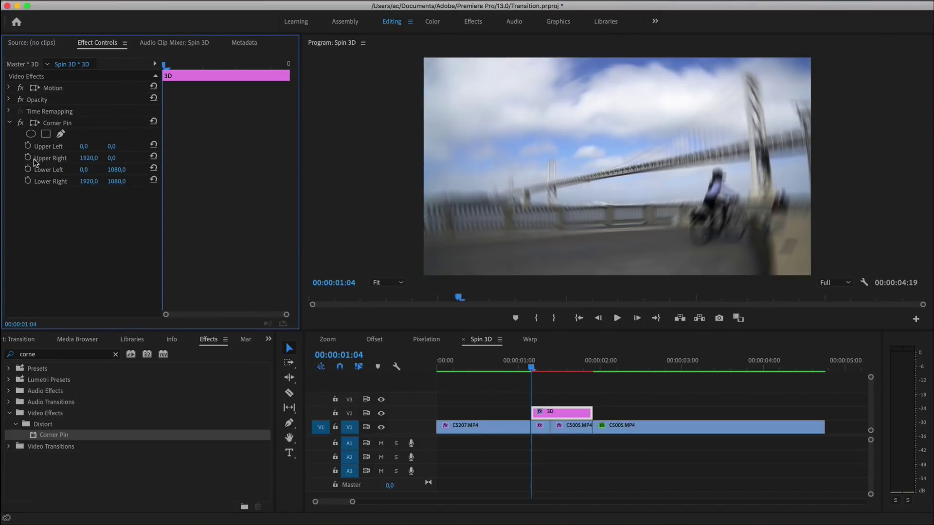
pyautogui.click(27, 146)
pyautogui.click(27, 158)
pyautogui.press('Right')
pyautogui.press('Right')
pyautogui.press('Right')
pyautogui.click(130, 157)
pyautogui.click(130, 146)
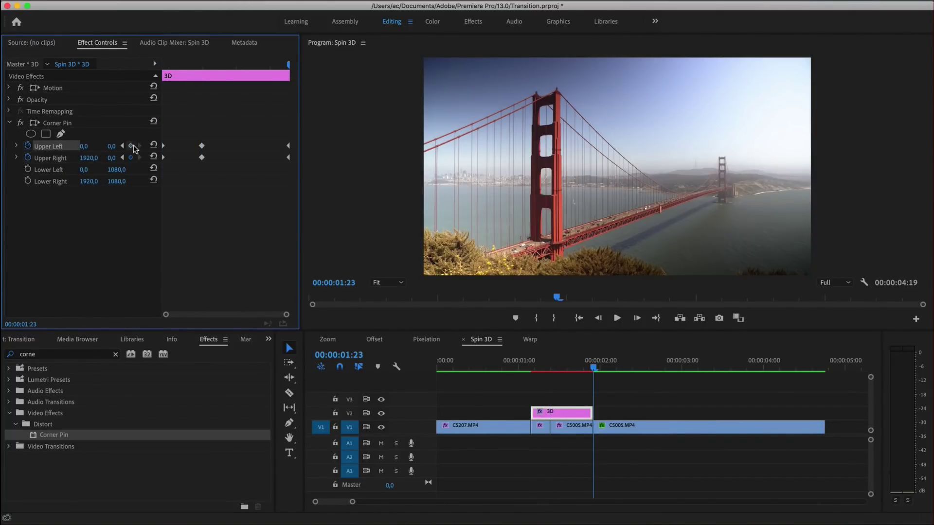
pyautogui.click(84, 146)
pyautogui.write('-1920')
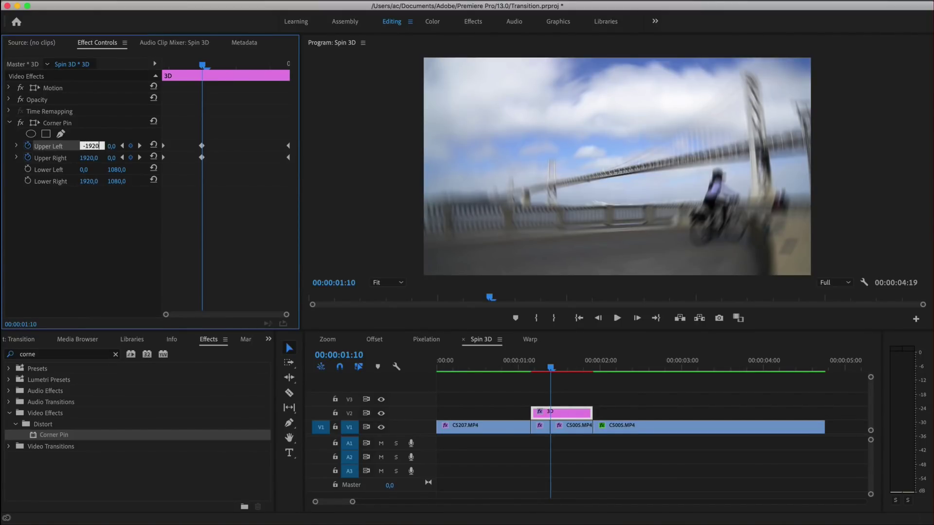
pyautogui.press('Return')
pyautogui.click(92, 157)
pyautogui.write('3753')
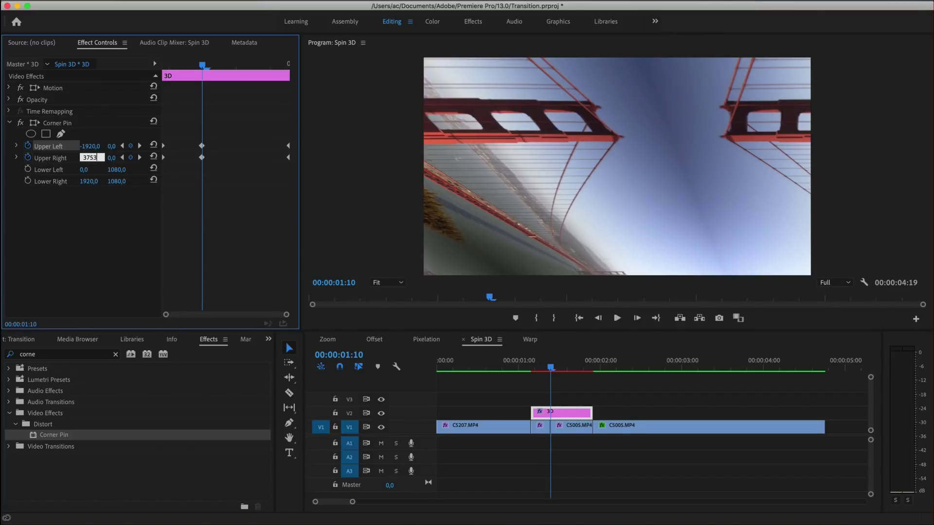
pyautogui.press('Return')
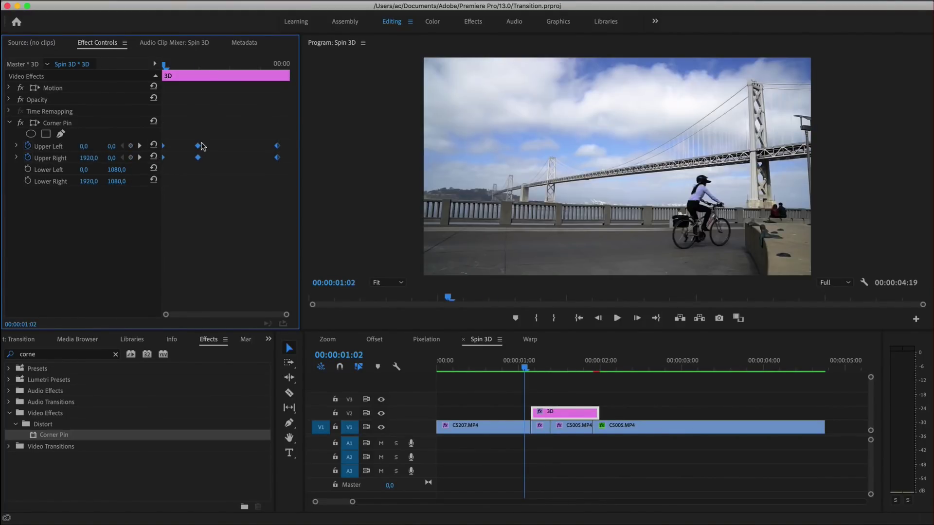
# - Switch the Corner Pin keyframes to Bezier and reveal the Upper Left and Upper Right velocity graphs
pyautogui.rightClick(199, 147)
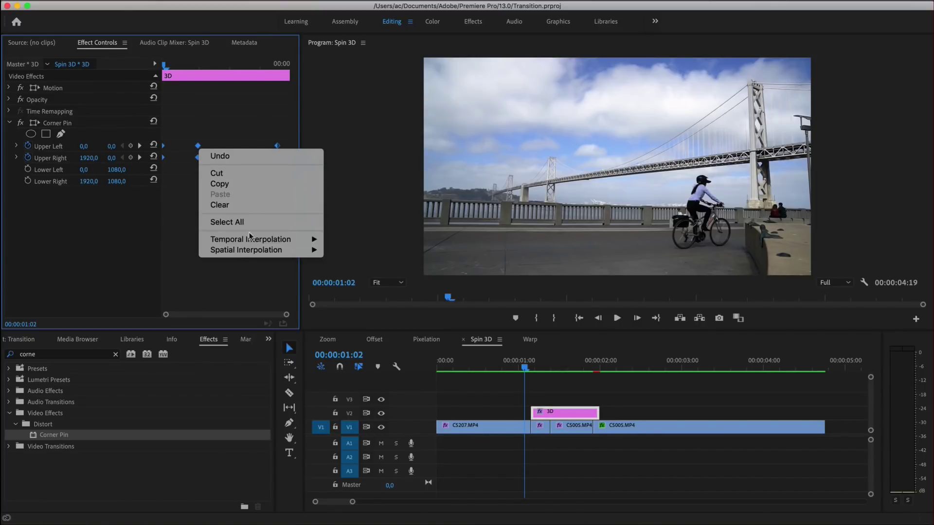
pyautogui.moveTo(250, 239)
pyautogui.click(357, 249)
pyautogui.click(17, 146)
pyautogui.click(16, 188)
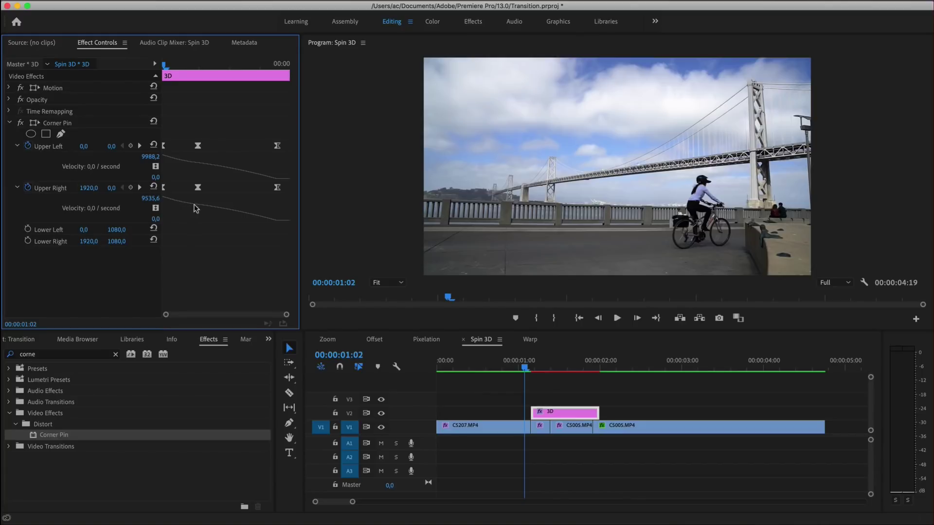
# - Drag the Bezier handles into single steep speed peaks for both top corners, then play the transition
pyautogui.moveTo(168, 154); pyautogui.dragTo(167, 166)
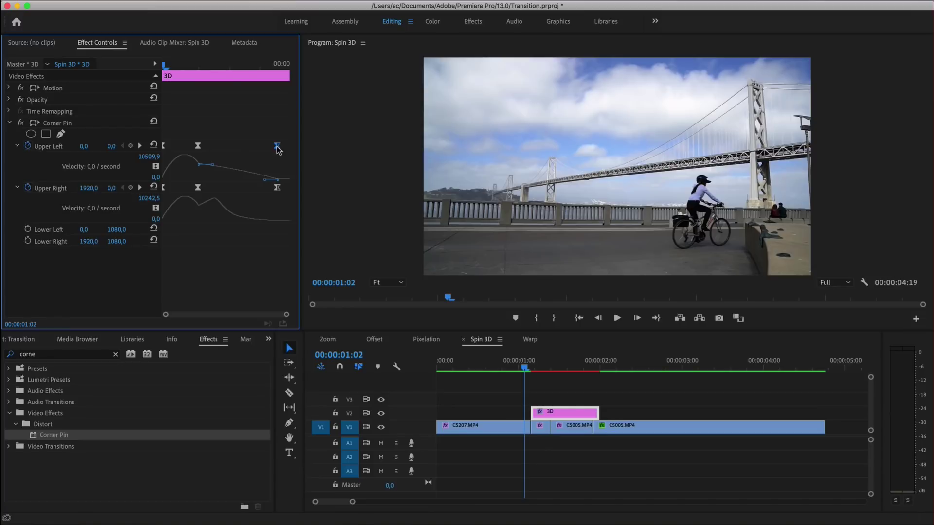
pyautogui.moveTo(265, 180); pyautogui.dragTo(250, 179)
pyautogui.moveTo(164, 178); pyautogui.dragTo(173, 179)
pyautogui.moveTo(172, 220); pyautogui.dragTo(175, 222)
pyautogui.moveTo(197, 166); pyautogui.dragTo(198, 157)
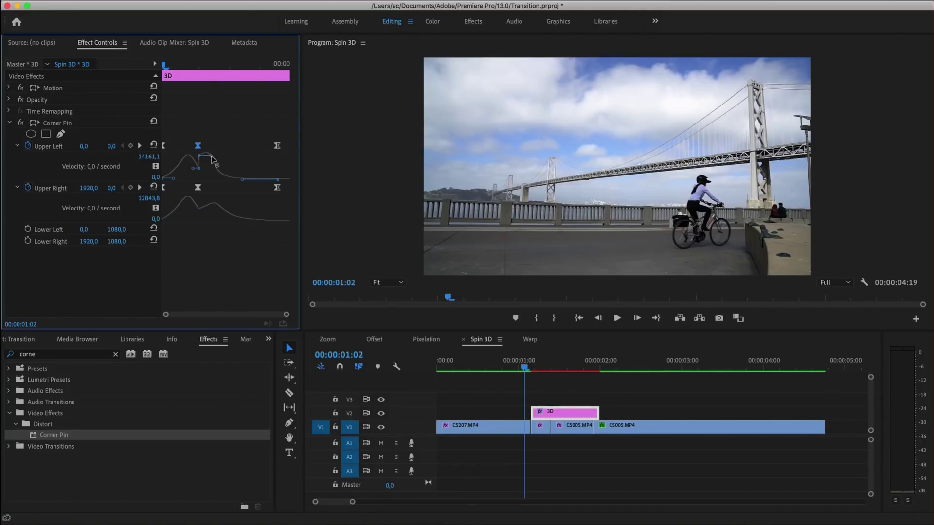
pyautogui.click(203, 210)
pyautogui.moveTo(203, 213)
pyautogui.mouseDown()
pyautogui.moveTo(195, 214)
pyautogui.moveTo(193, 201)
pyautogui.mouseUp()
pyautogui.moveTo(211, 154)
pyautogui.mouseDown()
pyautogui.moveTo(208, 163)
pyautogui.moveTo(200, 156)
pyautogui.mouseUp()
pyautogui.click(166, 65)
pyautogui.press('space')
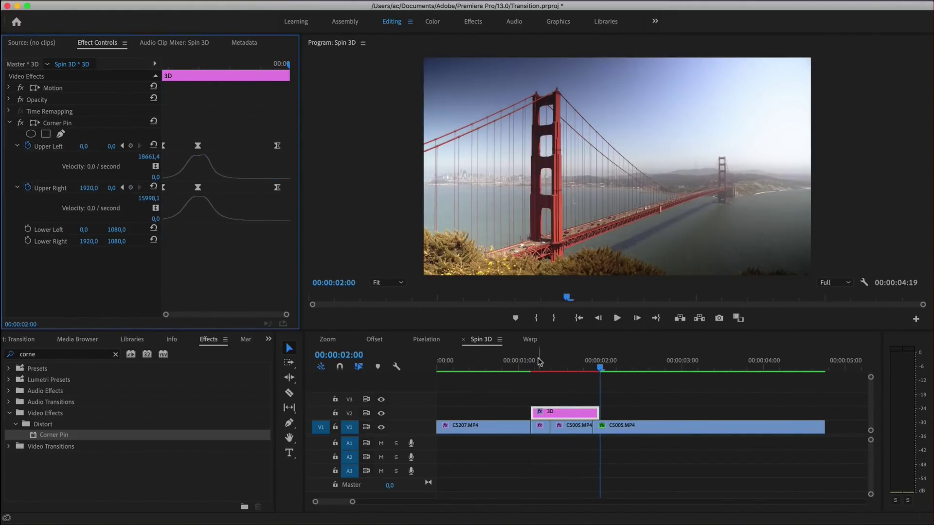
# - Render previews, place Spin.wav on A1 under the Spin 3D cut, and play it back
pyautogui.press('Return')
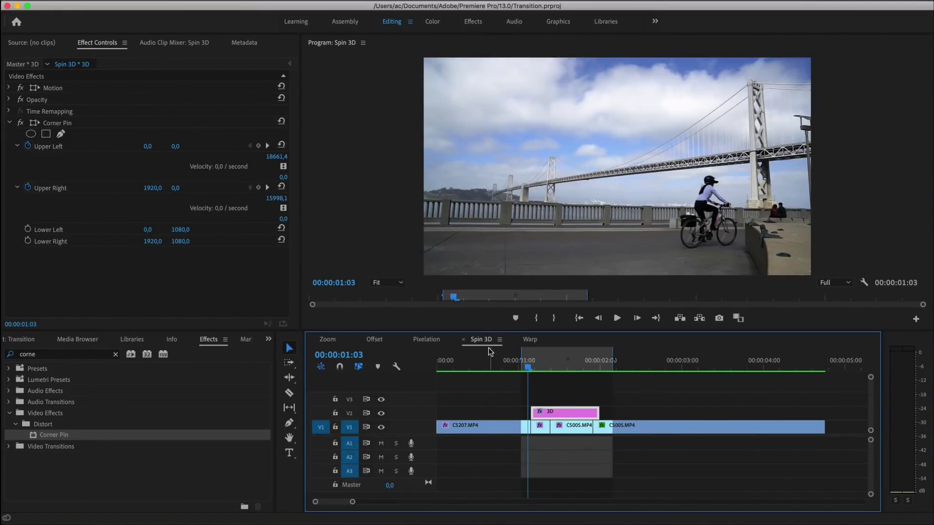
pyautogui.moveTo(545, 422)
pyautogui.mouseDown()
pyautogui.moveTo(531, 444)
pyautogui.moveTo(573, 442)
pyautogui.mouseUp()
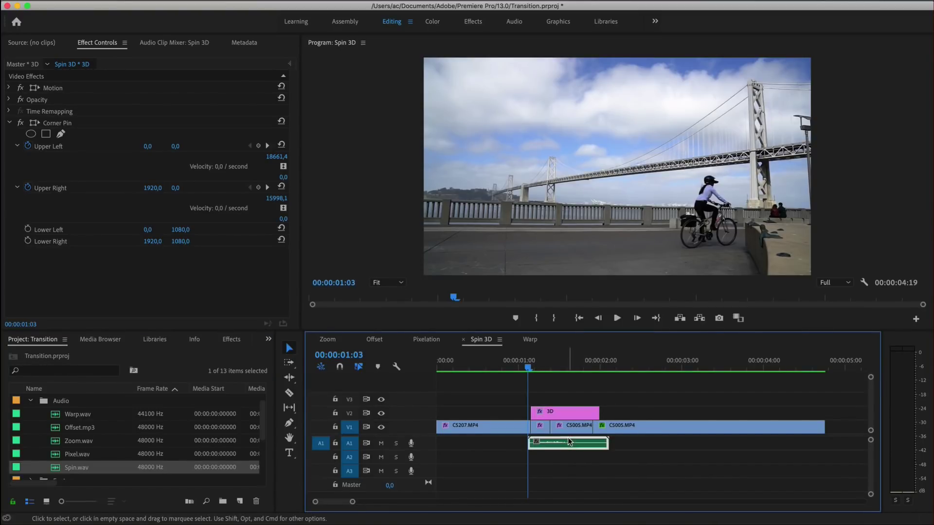
pyautogui.click(478, 365)
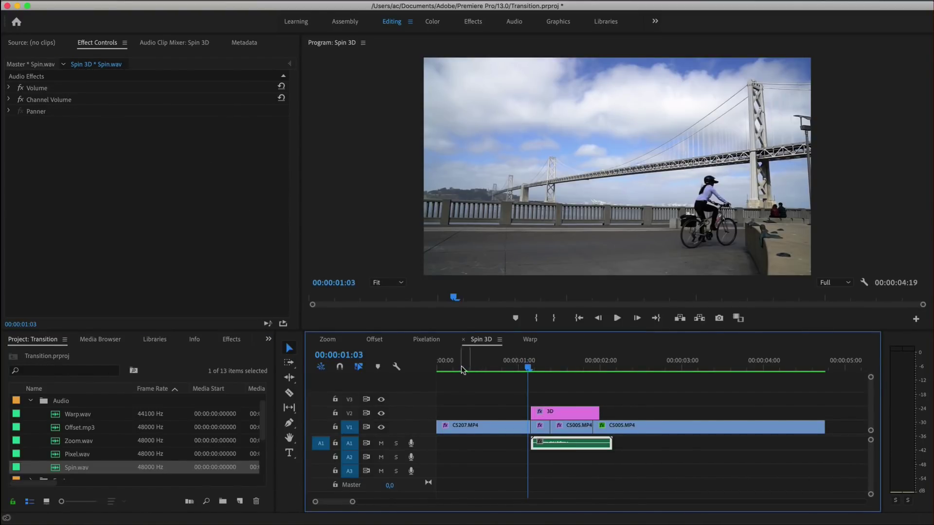
pyautogui.click(565, 411)
pyautogui.press('space')
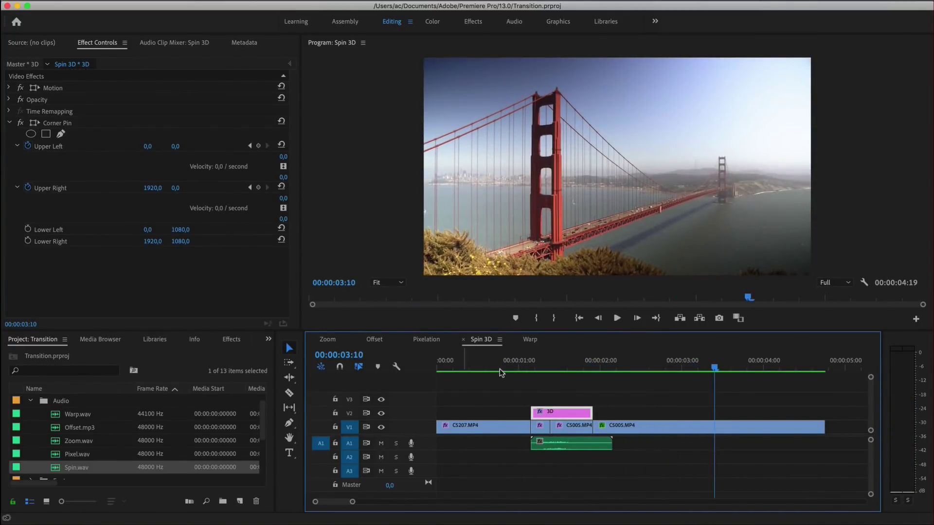
pyautogui.press('Home')
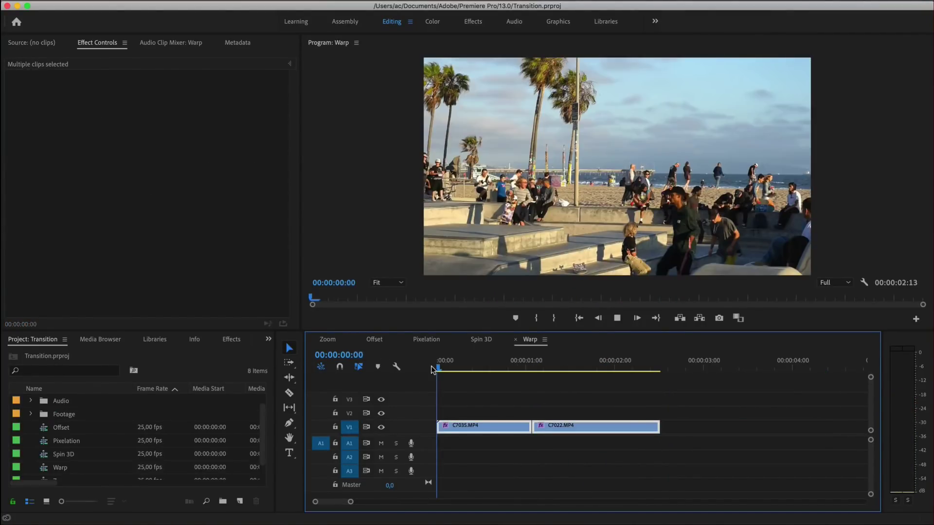
# - Place shortened wrap before and wrap after layers around the Warp cut, and apply Offset to wrap before
pyautogui.press('space')
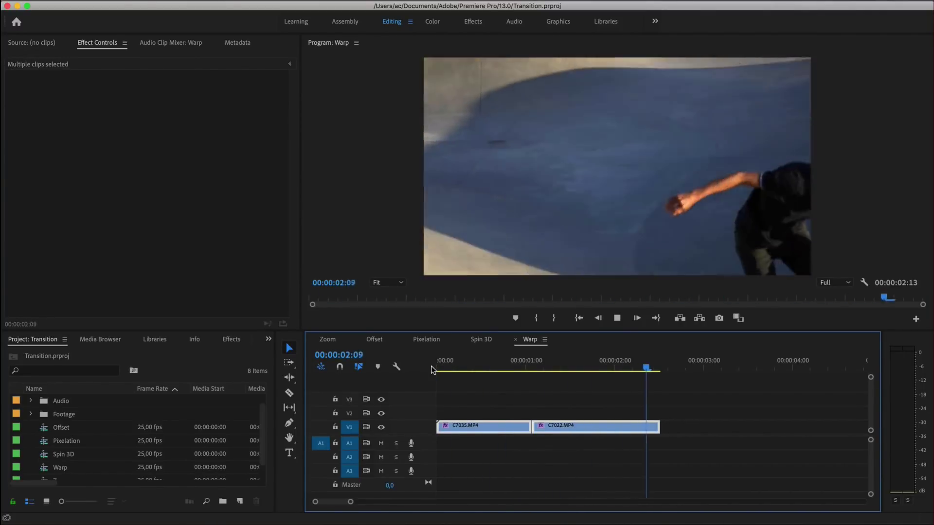
pyautogui.click(449, 368)
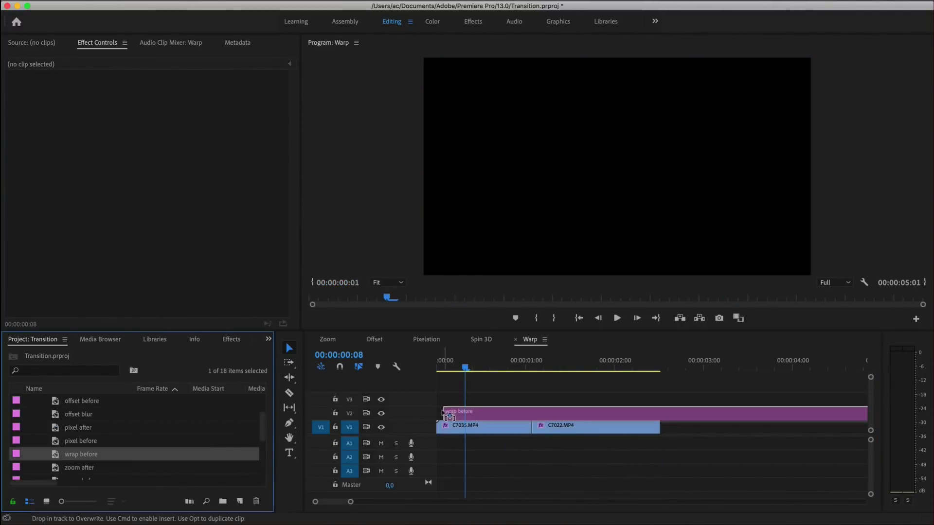
pyautogui.moveTo(78, 428); pyautogui.dragTo(475, 401)
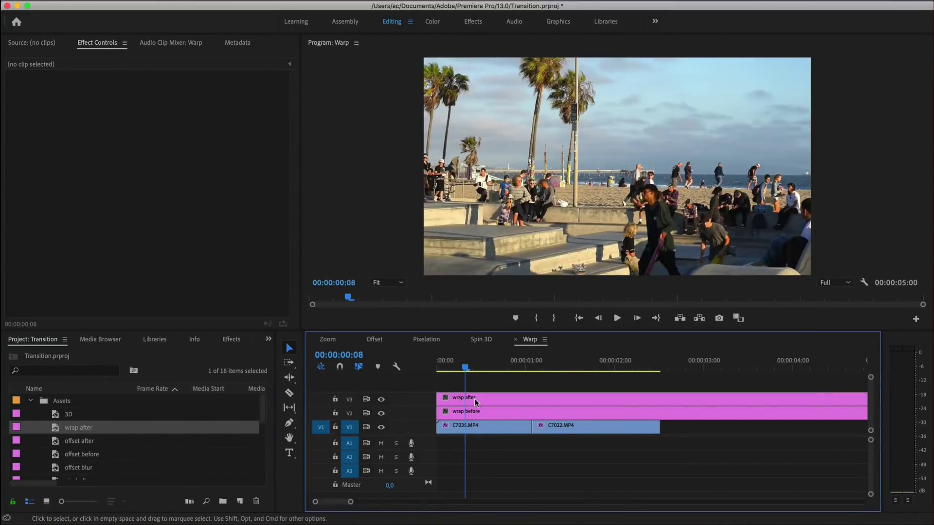
pyautogui.press('-')
pyautogui.click(484, 416)
pyautogui.press('super+r')
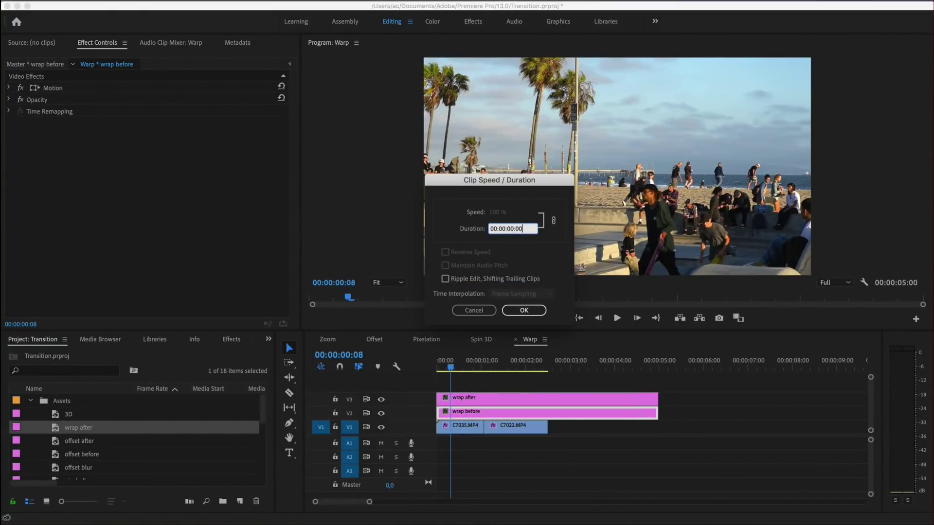
pyautogui.press('Return')
pyautogui.moveTo(656, 398)
pyautogui.mouseDown()
pyautogui.moveTo(458, 398)
pyautogui.moveTo(497, 412)
pyautogui.mouseUp()
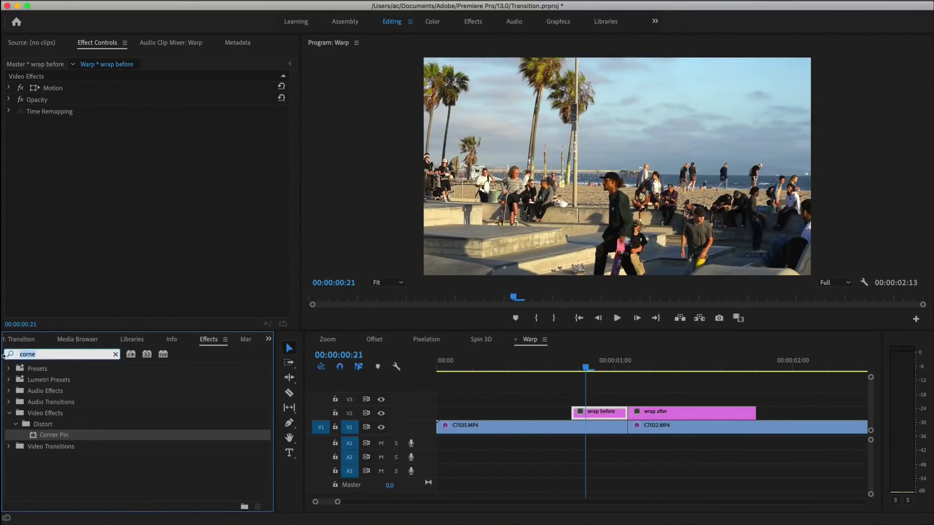
pyautogui.write('off')
pyautogui.moveTo(48, 435); pyautogui.dragTo(602, 408)
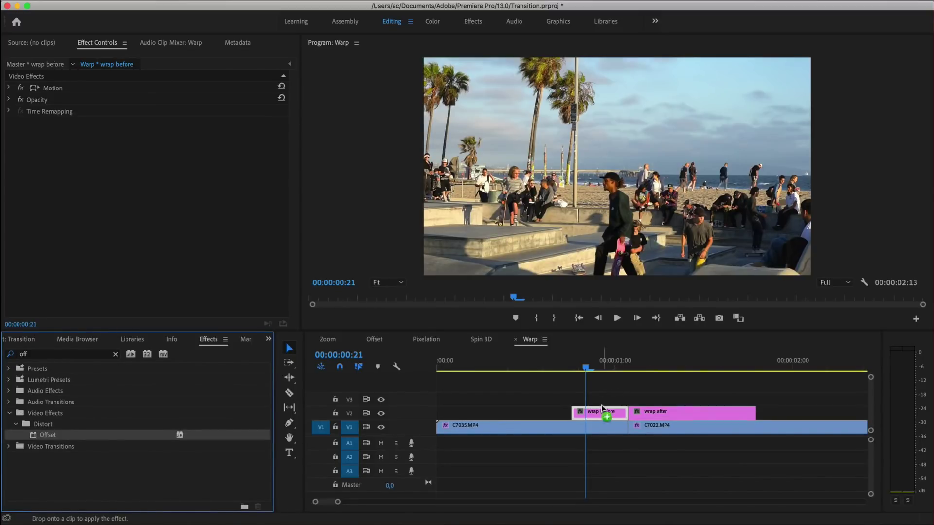
# - Keyframe wrap before's Shift Center To so it reaches a vertical -850 at the clip end
pyautogui.press('Up')
pyautogui.click(289, 64)
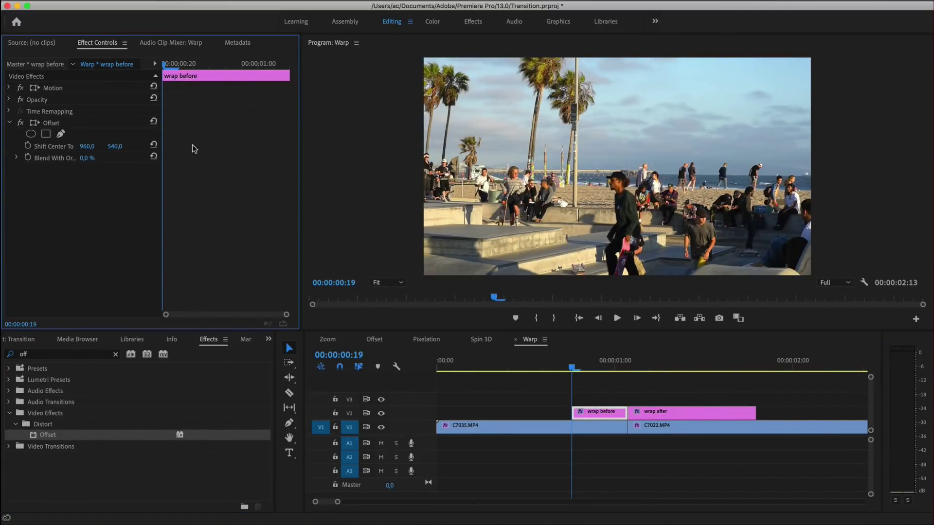
pyautogui.click(29, 147)
pyautogui.press('Right')
pyautogui.press('Right')
pyautogui.press('Right')
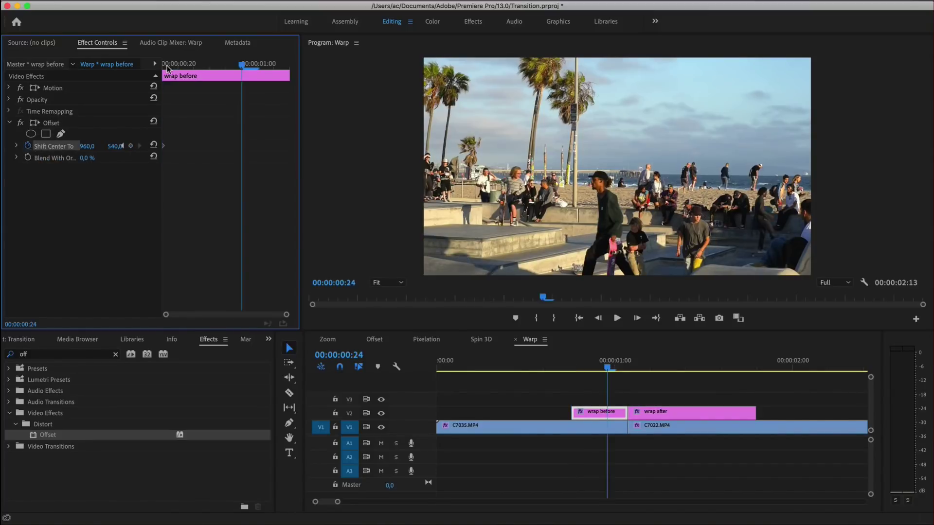
pyautogui.click(130, 146)
pyautogui.write('-850')
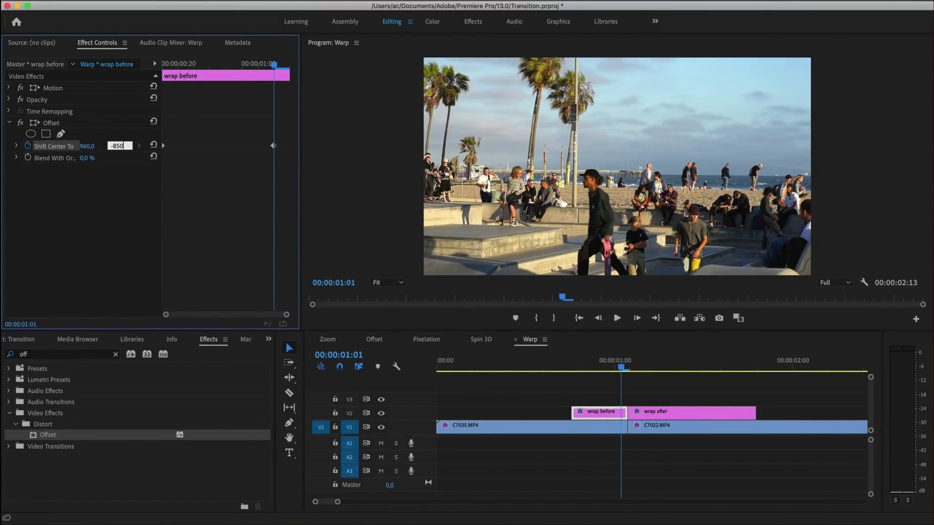
pyautogui.press('Return')
pyautogui.moveTo(573, 366)
pyautogui.mouseDown()
pyautogui.moveTo(604, 370)
pyautogui.moveTo(586, 370)
pyautogui.mouseUp()
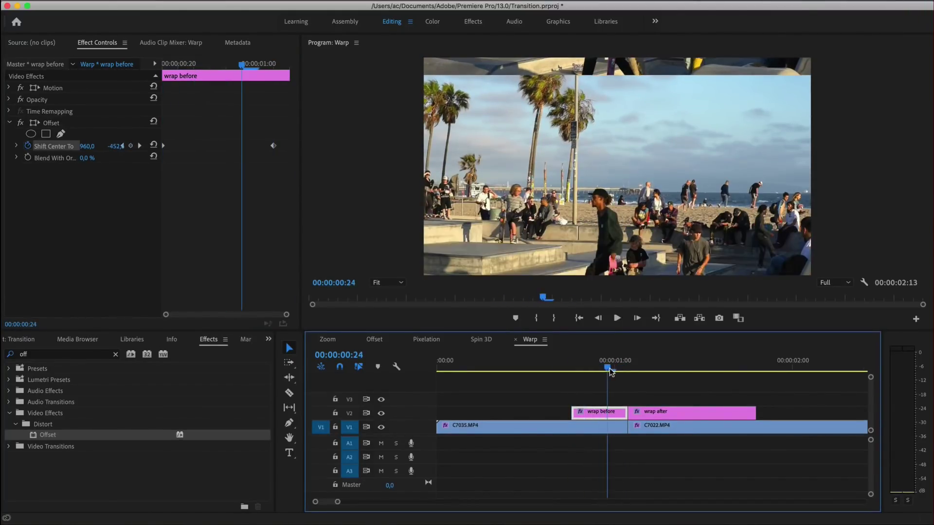
# - Make the Shift Center To keyframes Bezier and steepen the speed curve to accelerate into the cut
pyautogui.click(17, 146)
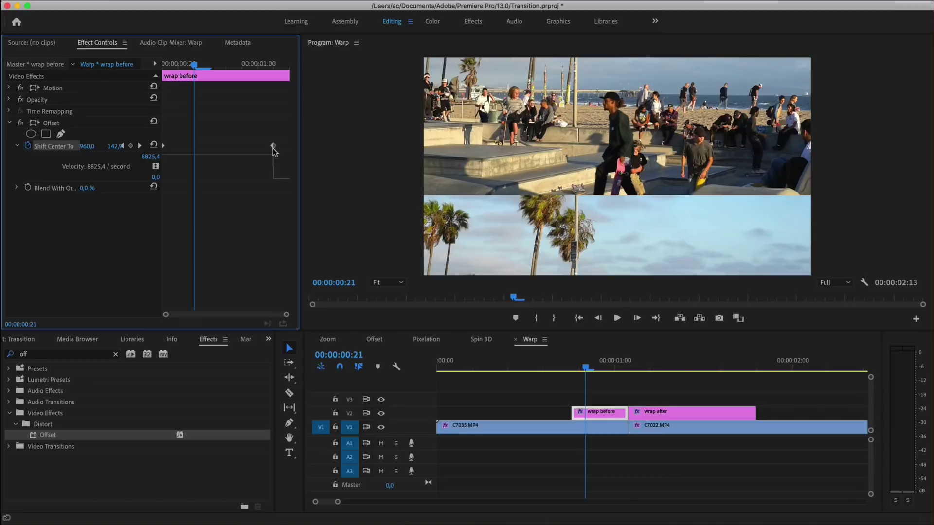
pyautogui.rightClick(164, 148)
pyautogui.moveTo(225, 241)
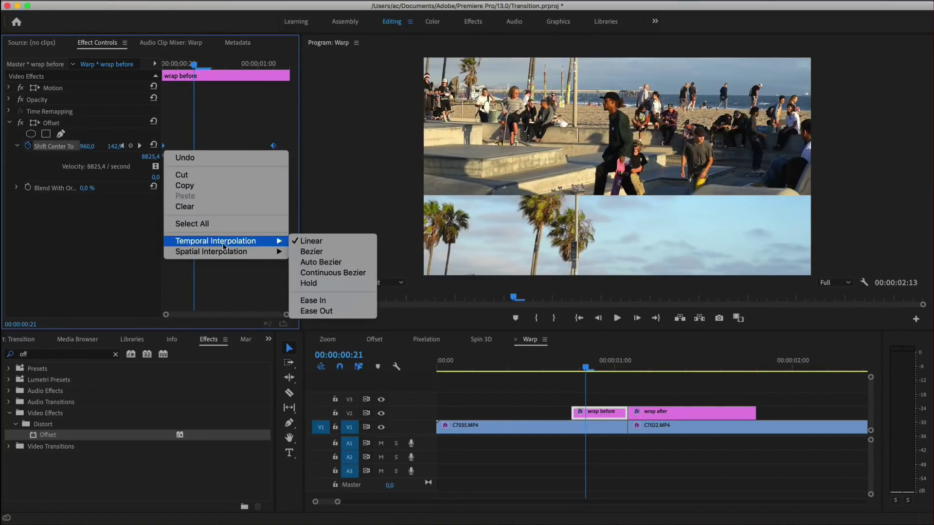
pyautogui.click(334, 283)
pyautogui.moveTo(179, 174); pyautogui.dragTo(270, 174)
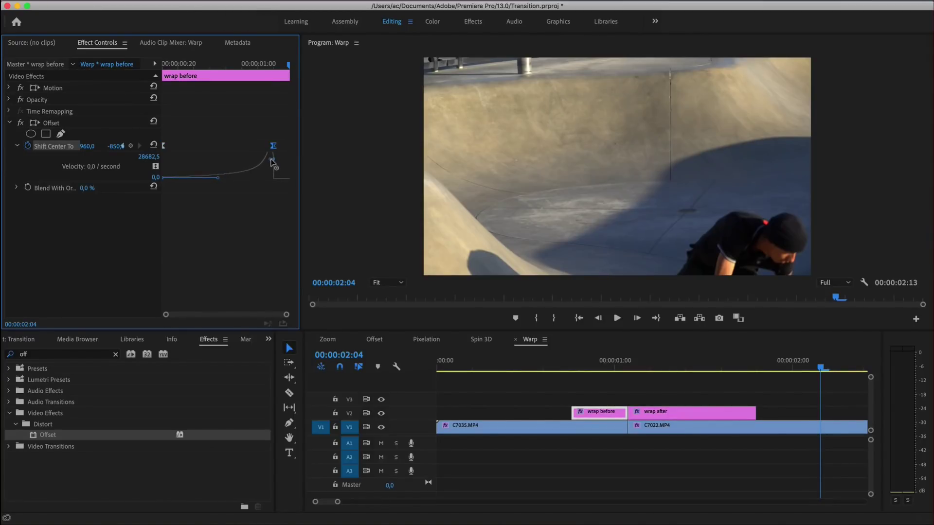
pyautogui.moveTo(578, 371); pyautogui.dragTo(649, 371)
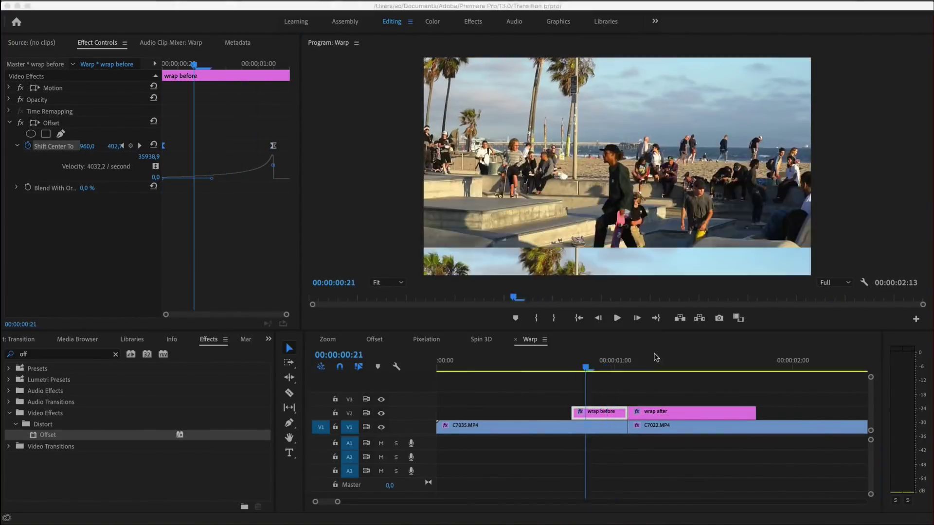
pyautogui.click(659, 413)
pyautogui.click(629, 366)
# - Keyframe wrap after's Shift Center To vertically from 2000 at the start to about 4860 at the end
pyautogui.click(27, 146)
pyautogui.press('End')
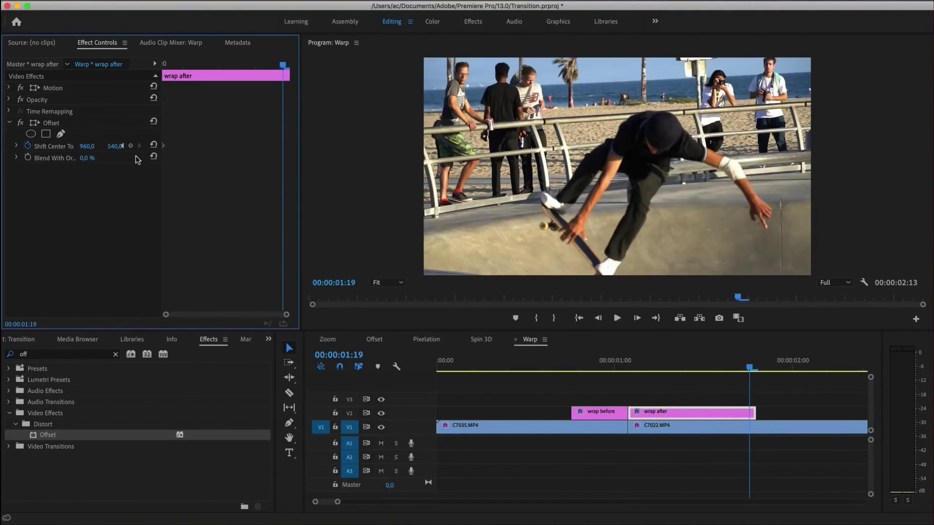
pyautogui.press('Home')
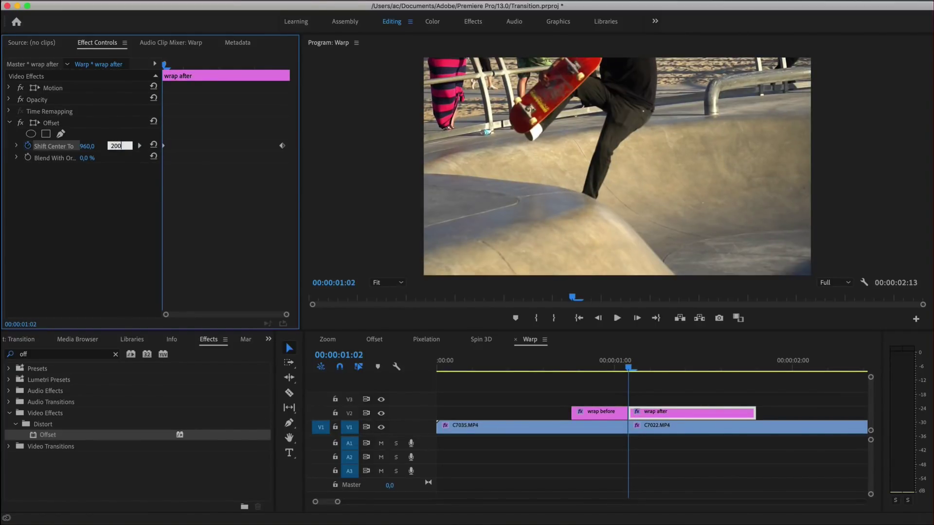
pyautogui.press('Return')
pyautogui.moveTo(267, 64); pyautogui.dragTo(285, 78)
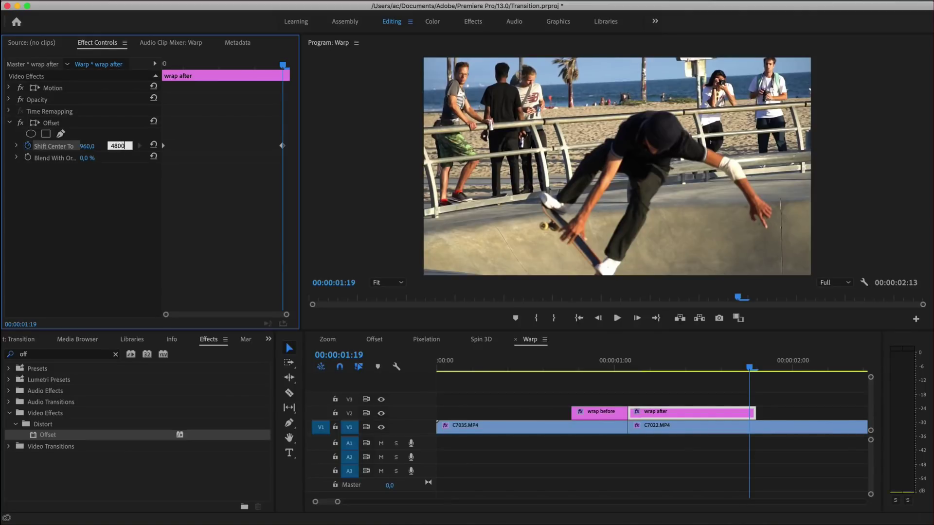
pyautogui.press('Return')
pyautogui.moveTo(111, 148); pyautogui.dragTo(122, 145)
# - Give the Shift Center To keyframes eased interpolation shaped to start fast, then play the warp transition
pyautogui.click(54, 146)
pyautogui.rightClick(225, 146)
pyautogui.click(311, 276)
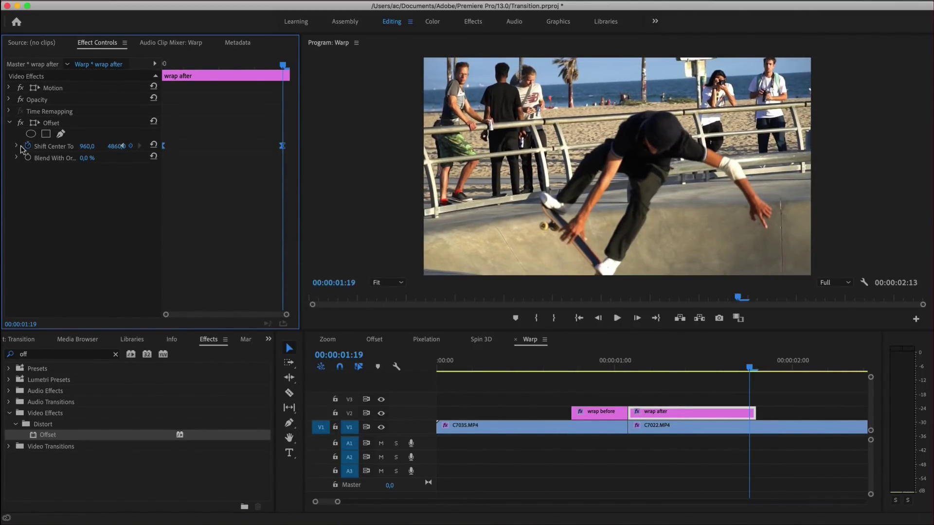
pyautogui.click(16, 146)
pyautogui.moveTo(265, 167); pyautogui.dragTo(162, 167)
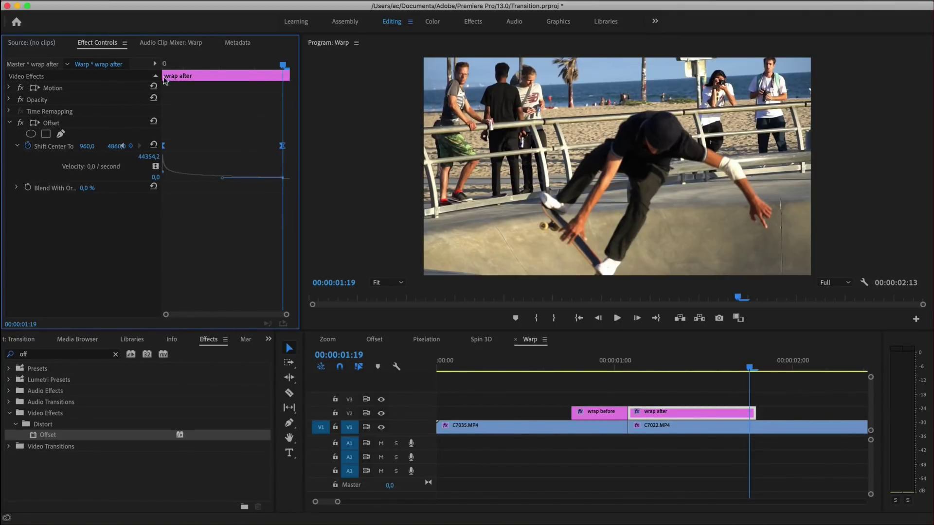
pyautogui.click(155, 63)
pyautogui.press('End')
pyautogui.click(551, 346)
pyautogui.press('space')
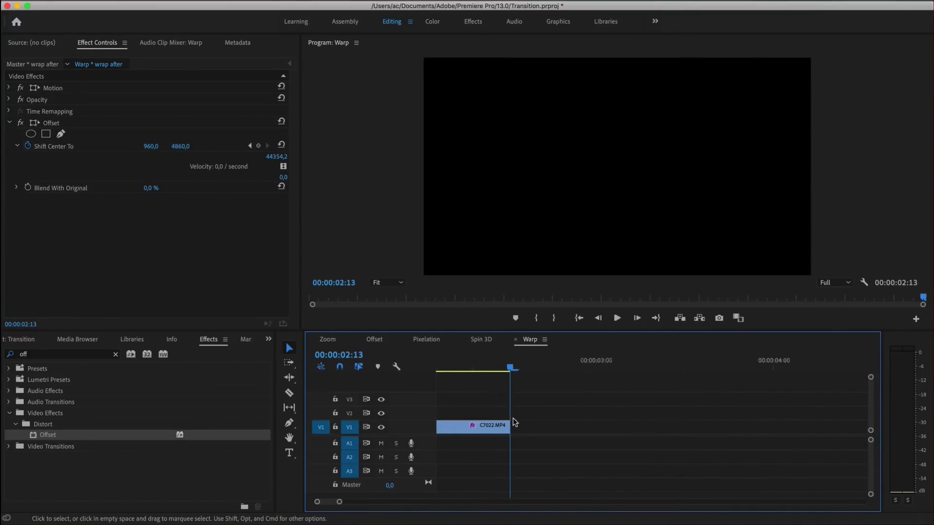
pyautogui.press('\\')
# - Save the project and cut off the warp blur layer past the transition's end
pyautogui.click(552, 363)
pyautogui.press('super+s')
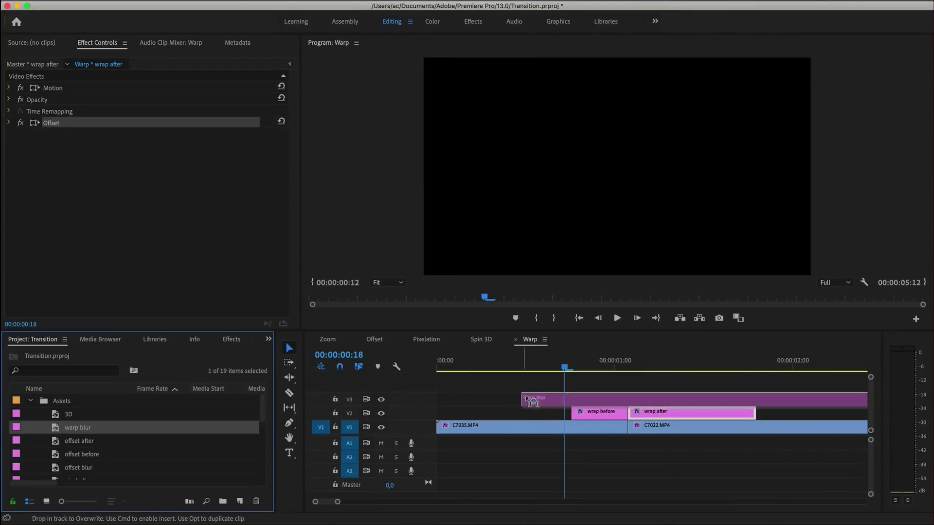
pyautogui.click(761, 364)
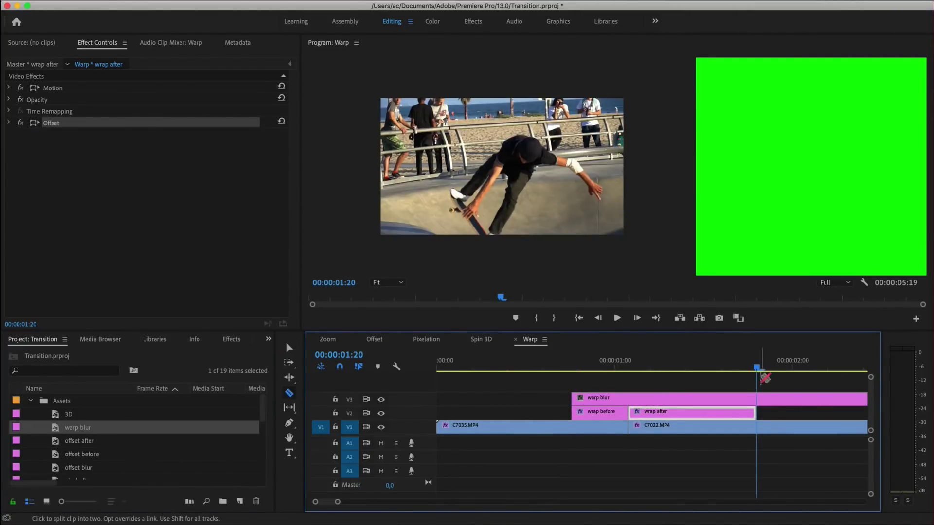
pyautogui.click(767, 399)
pyautogui.press('Delete')
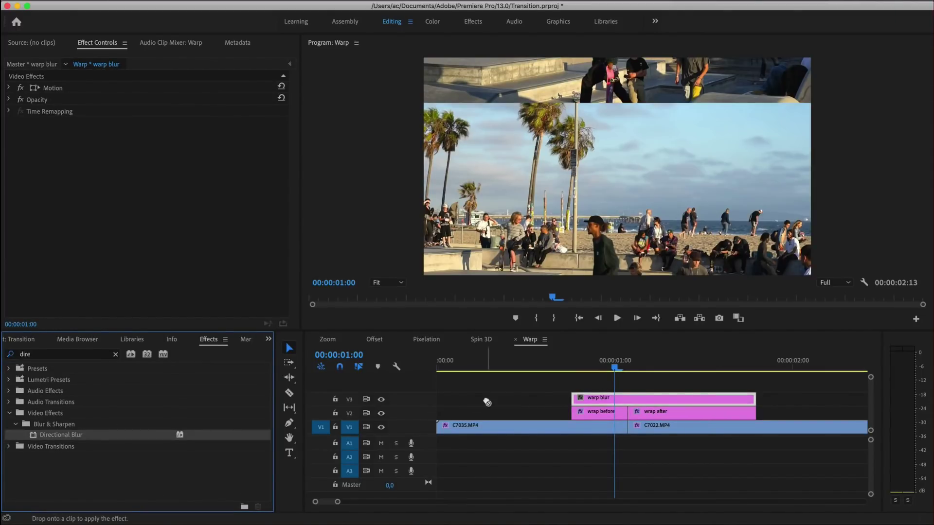
# - Apply Directional Blur to warp blur, keyframing Blur Length 0 at its start and 200 where the clips meet
pyautogui.moveTo(63, 438); pyautogui.dragTo(598, 398)
pyautogui.click(572, 364)
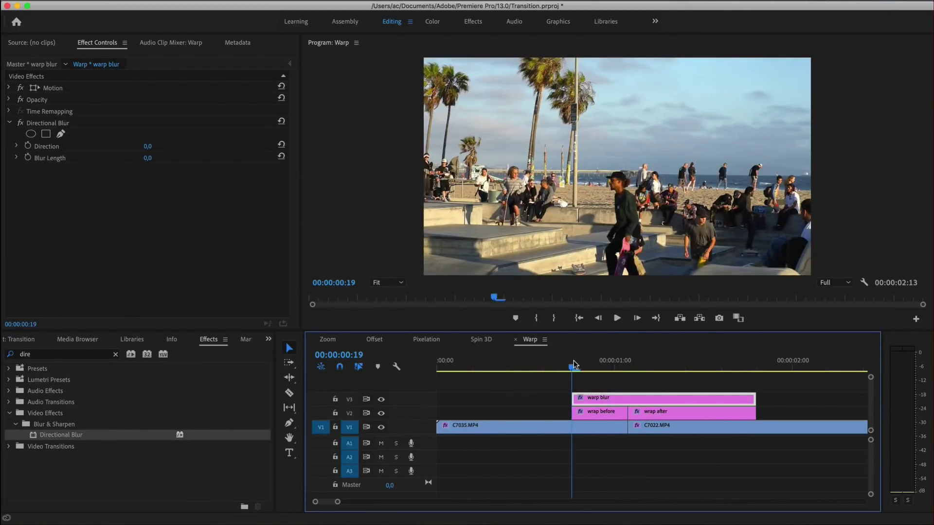
pyautogui.click(290, 63)
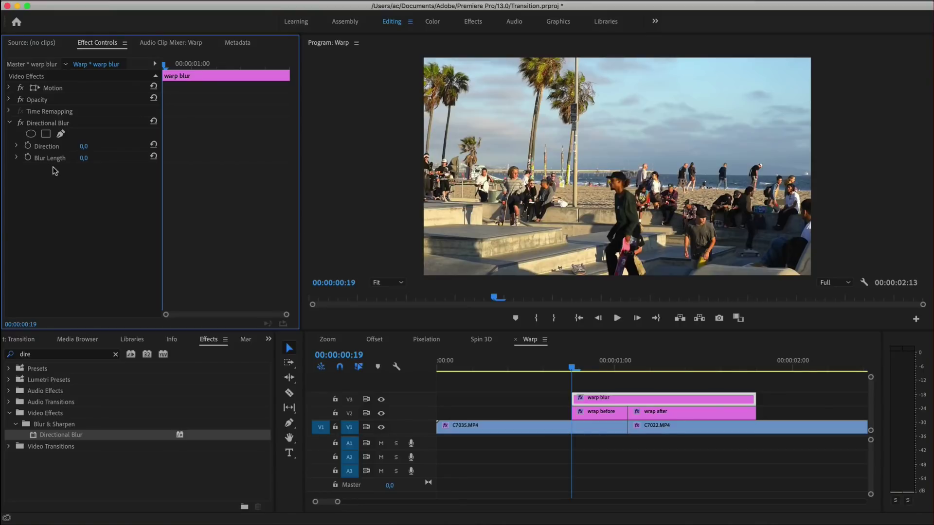
pyautogui.click(27, 159)
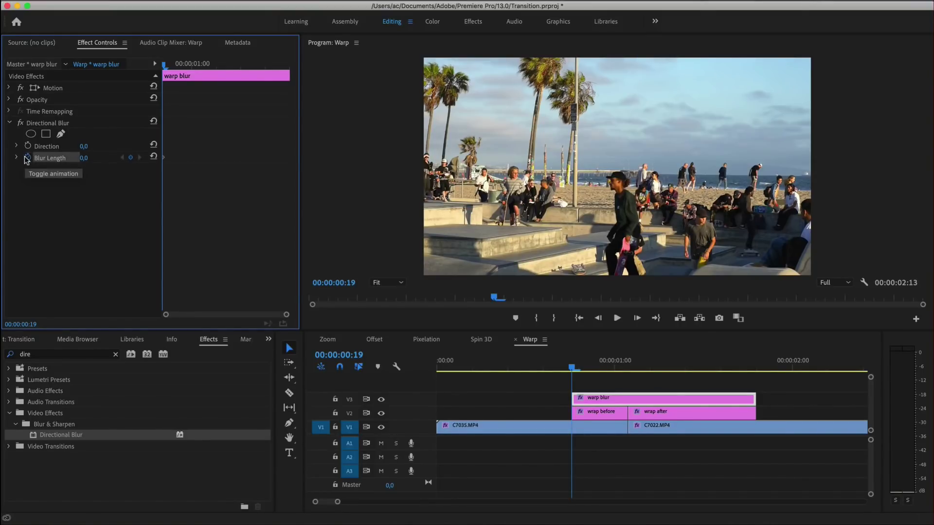
pyautogui.press('Right')
pyautogui.press('Right')
pyautogui.press('Right')
pyautogui.press('Right')
pyautogui.press('Right')
pyautogui.press('Right')
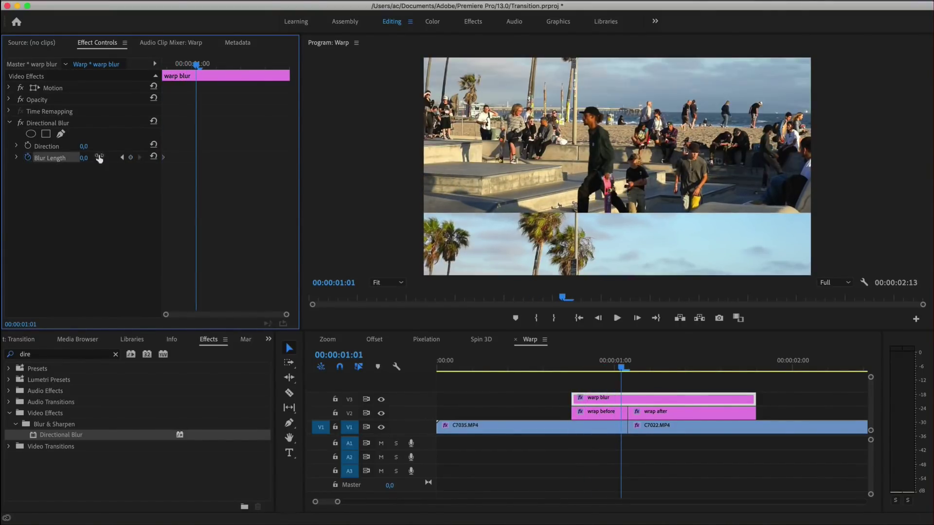
pyautogui.click(85, 159)
pyautogui.write('2')
pyautogui.press('Return')
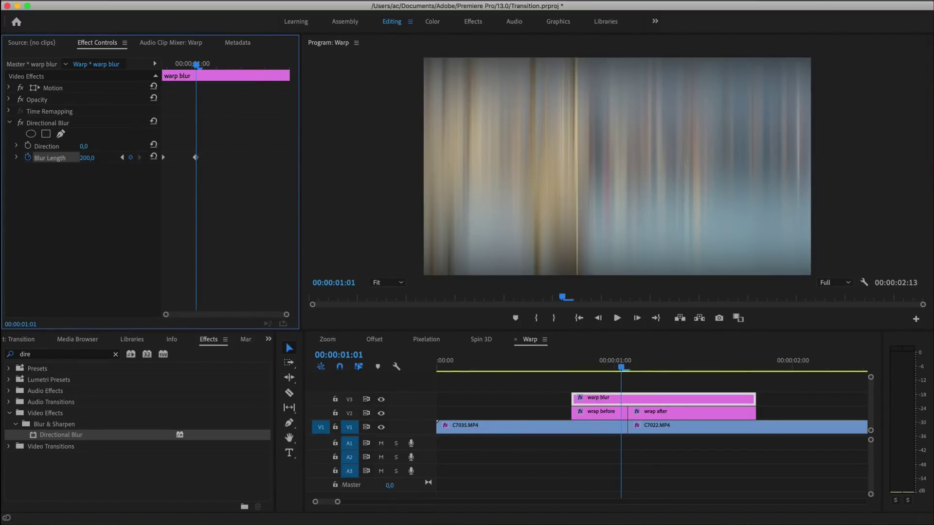
# - Add Blur Length keyframes of 20 at 01:08 and 0 at the layer end
pyautogui.press('Right')
pyautogui.press('Right')
pyautogui.press('Right')
pyautogui.press('Right')
pyautogui.press('Right')
pyautogui.press('Right')
pyautogui.press('Right')
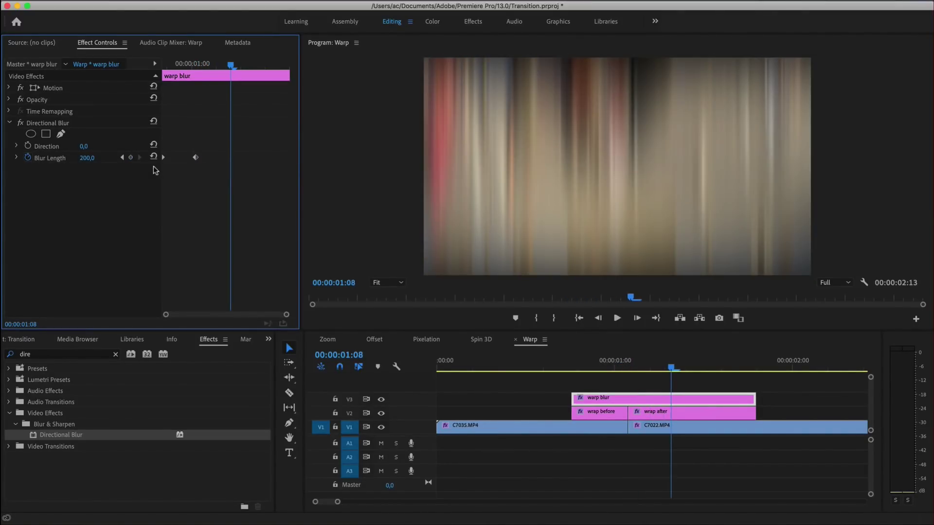
pyautogui.click(130, 157)
pyautogui.click(94, 156)
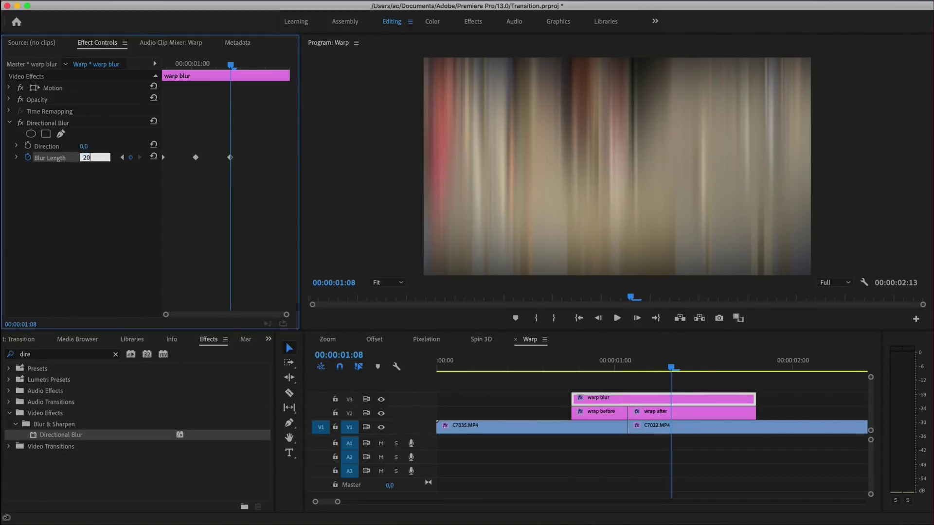
pyautogui.press('Return')
pyautogui.press('Right')
pyautogui.press('Right')
pyautogui.press('Right')
pyautogui.press('Right')
pyautogui.press('Right')
pyautogui.press('Right')
pyautogui.press('Right')
pyautogui.press('Right')
pyautogui.press('Right')
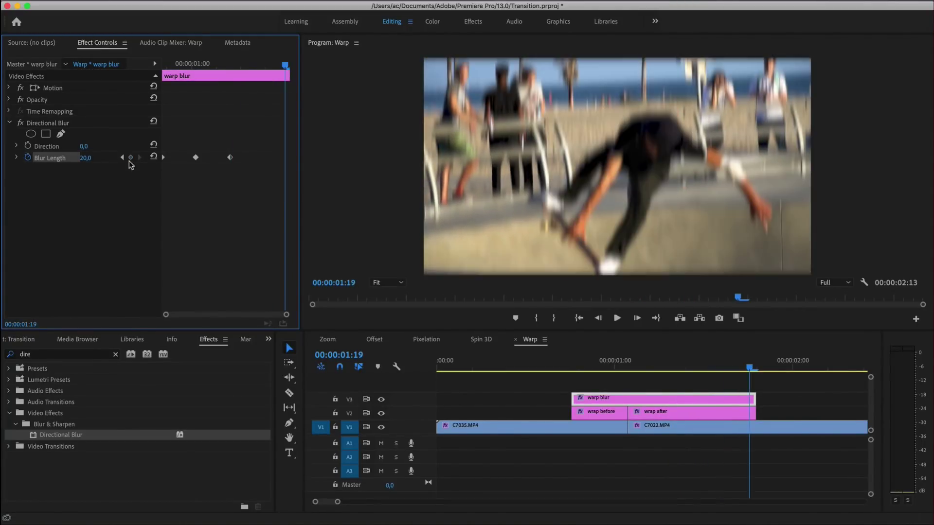
pyautogui.click(105, 161)
pyautogui.write('0')
pyautogui.press('Return')
# - Make all Blur Length keyframes Bezier, preview the blur, and place the Warp layer above it
pyautogui.moveTo(286, 168); pyautogui.dragTo(176, 138)
pyautogui.rightClick(284, 159)
pyautogui.click(318, 265)
pyautogui.click(17, 158)
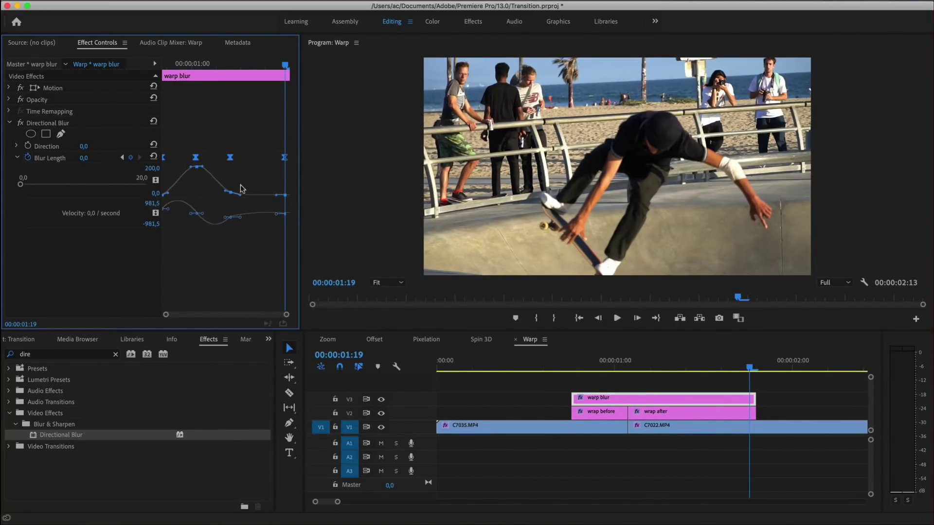
pyautogui.click(155, 63)
pyautogui.click(440, 361)
pyautogui.press('space')
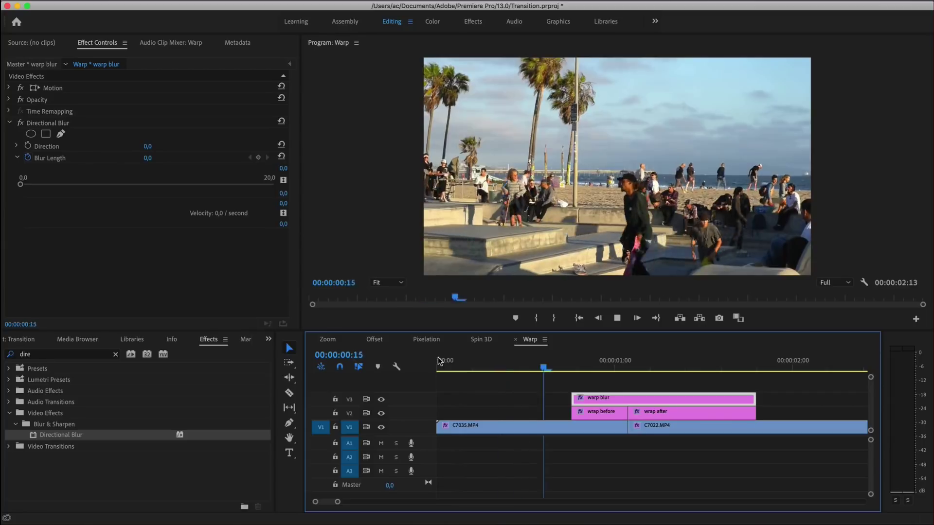
pyautogui.click(33, 339)
pyautogui.moveTo(71, 428)
pyautogui.mouseDown()
pyautogui.moveTo(566, 396)
pyautogui.moveTo(567, 386)
pyautogui.mouseUp()
# - Trim the Warp adjustment layer so it ends where the blur layer ends
pyautogui.press('c')
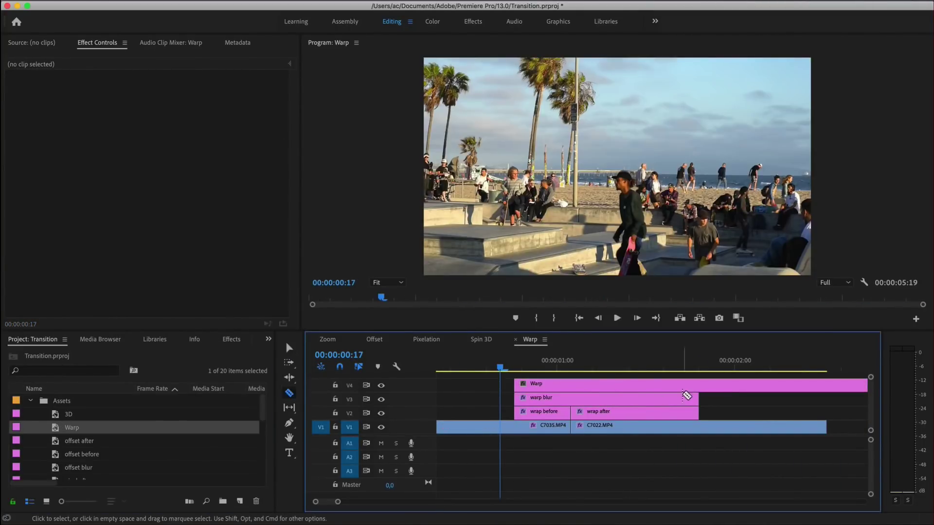
pyautogui.click(701, 389)
pyautogui.press('v')
pyautogui.click(728, 382)
pyautogui.press('Delete')
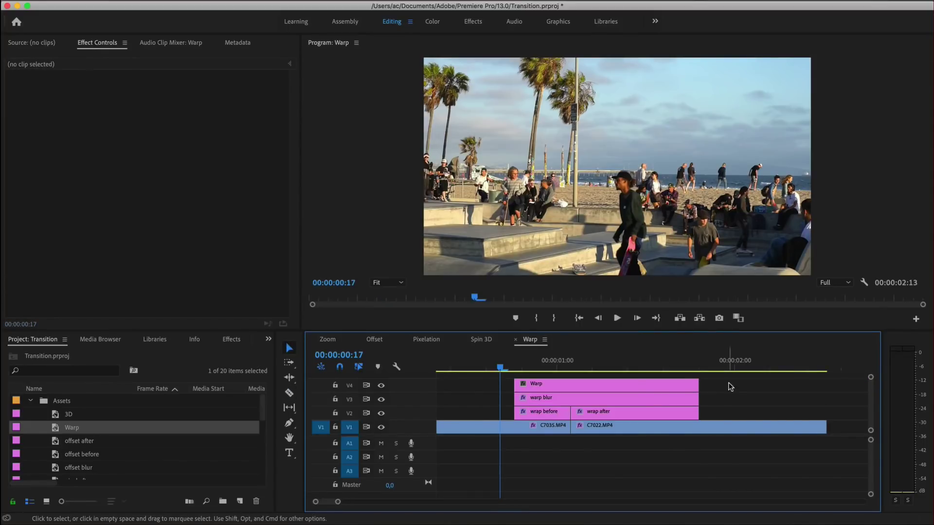
# - Apply the Lens Distortion effect to the Warp adjustment layer
pyautogui.click(536, 363)
pyautogui.click(544, 382)
pyautogui.hotkey('shift', '7')
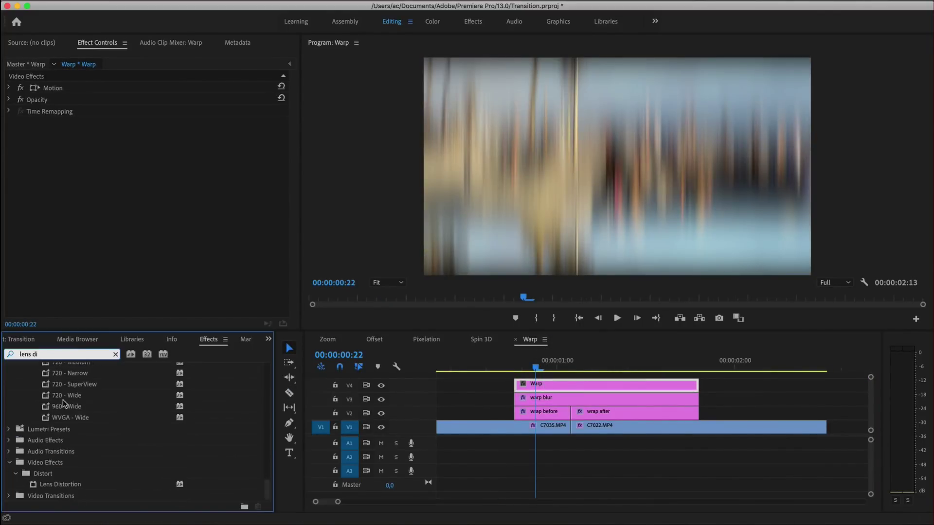
pyautogui.moveTo(54, 484); pyautogui.dragTo(591, 387)
# - Keyframe Lens Distortion Curvature at -50, then -10 at the middle of the transition
pyautogui.click(289, 63)
pyautogui.click(28, 146)
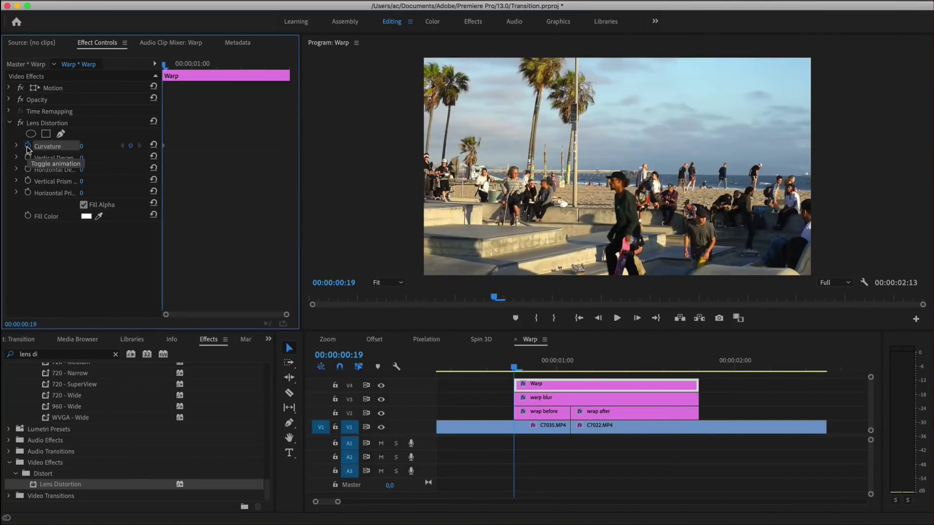
pyautogui.moveTo(165, 63); pyautogui.dragTo(186, 63)
pyautogui.press('Right')
pyautogui.press('Right')
pyautogui.press('Right')
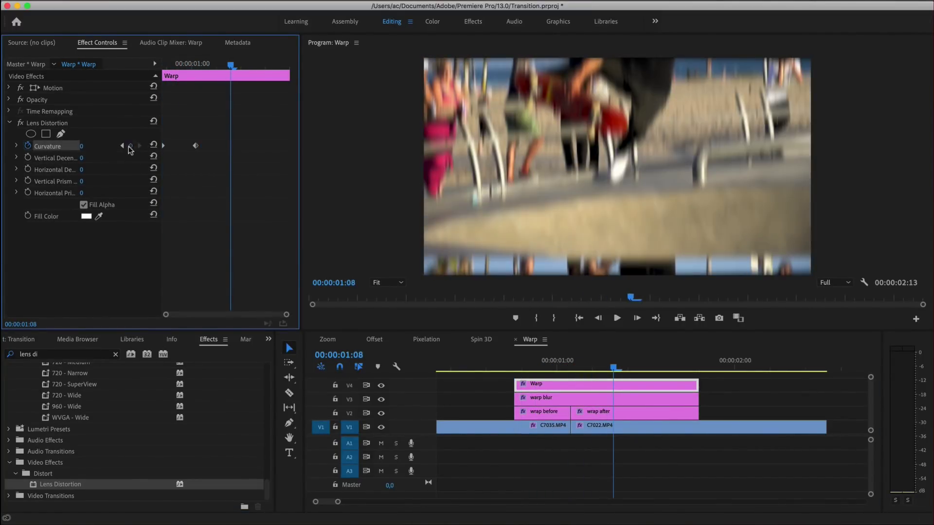
pyautogui.hotkey('shift', 'Right')
pyautogui.hotkey('shift', 'Right')
pyautogui.hotkey('shift', 'Left')
pyautogui.hotkey('shift', 'Left')
pyautogui.hotkey('shift', 'Left')
pyautogui.press('Left')
pyautogui.press('Left')
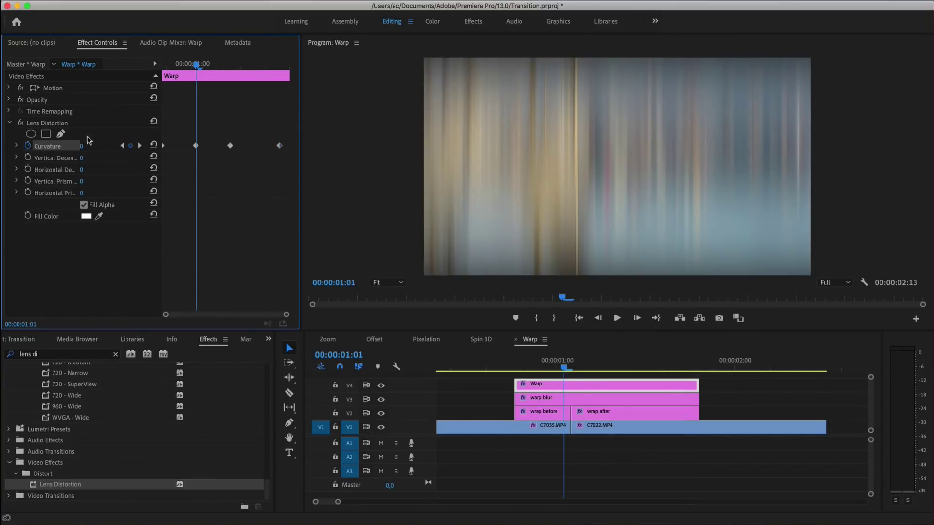
pyautogui.click(99, 146)
pyautogui.press('Return')
pyautogui.click(230, 72)
pyautogui.click(96, 146)
pyautogui.press('Return')
# - Give all three Curvature keyframes smooth Bezier easing
pyautogui.moveTo(241, 66); pyautogui.dragTo(164, 65)
pyautogui.moveTo(165, 127); pyautogui.dragTo(292, 166)
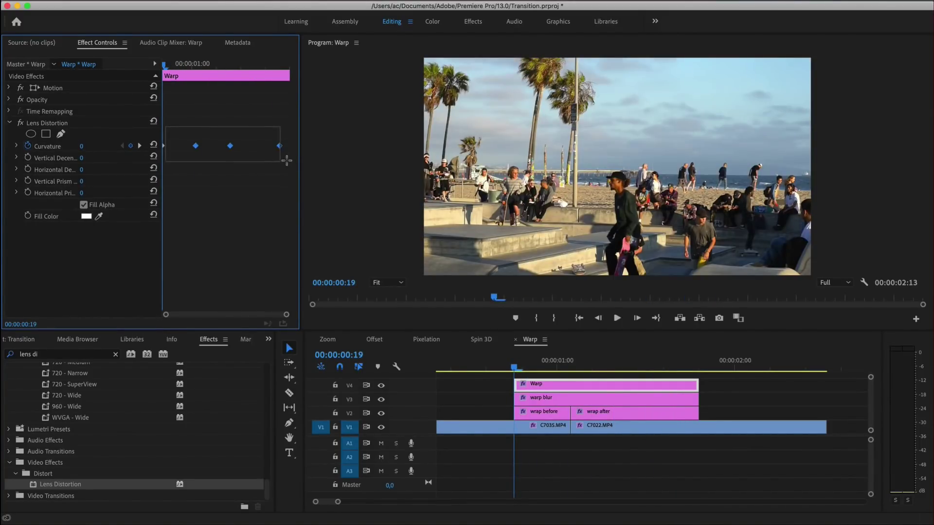
pyautogui.rightClick(195, 147)
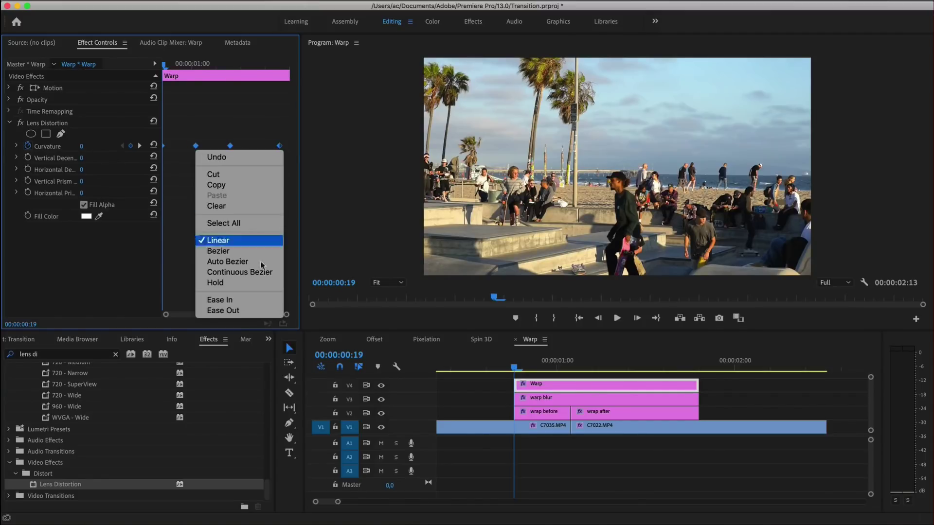
pyautogui.click(248, 256)
# - Place Warp.wav from the Audio bin on A1 at the start of the Warp layer
pyautogui.click(8, 123)
pyautogui.click(20, 339)
pyautogui.press('Up')
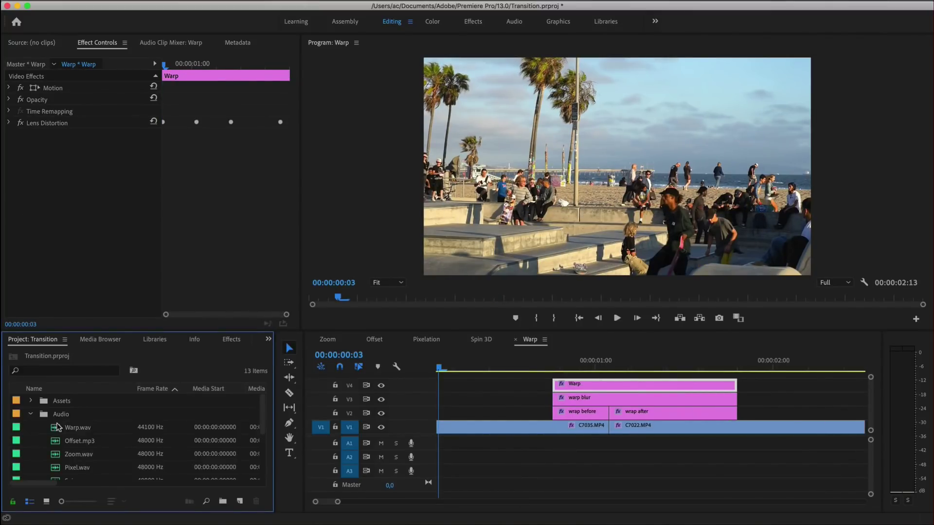
pyautogui.moveTo(78, 428); pyautogui.dragTo(552, 440)
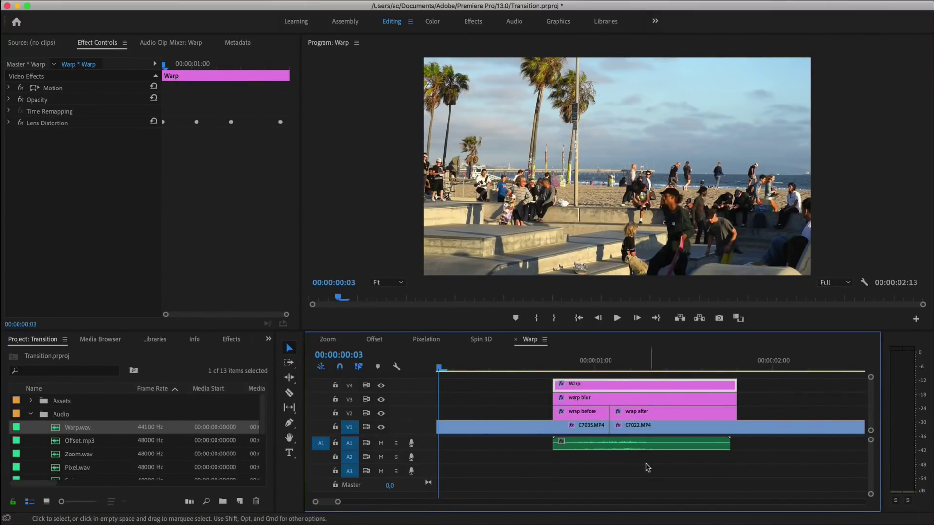
# - Play back and scrub through the warp transition with its sound effect
pyautogui.press('space')
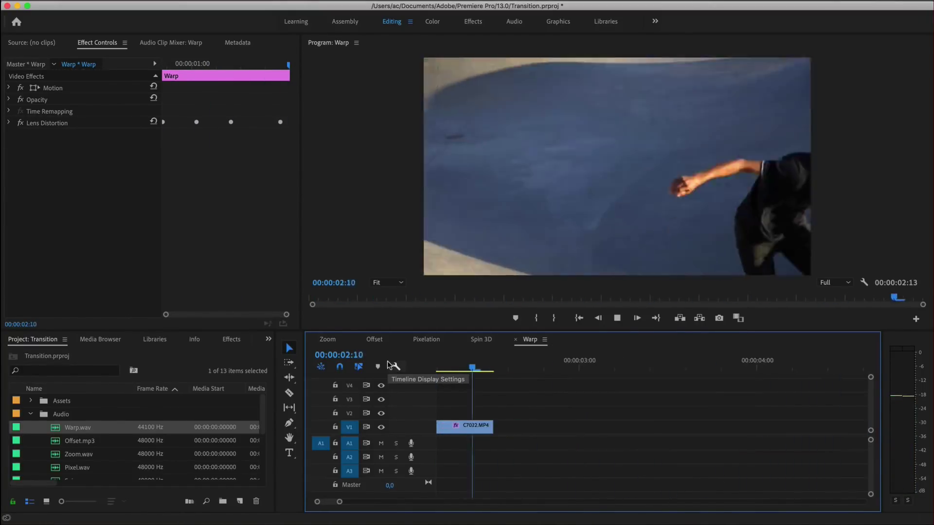
pyautogui.scroll(5, 479, 367)
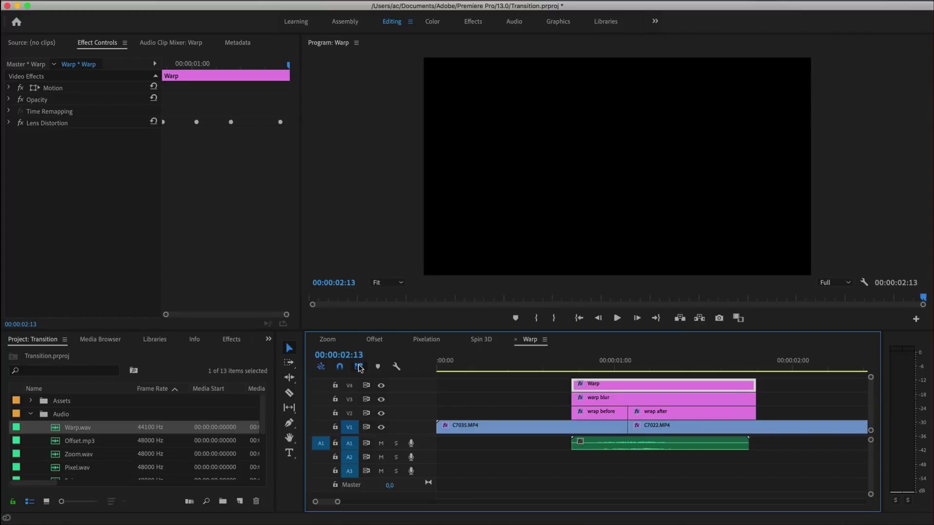
pyautogui.click(435, 368)
pyautogui.press('space')
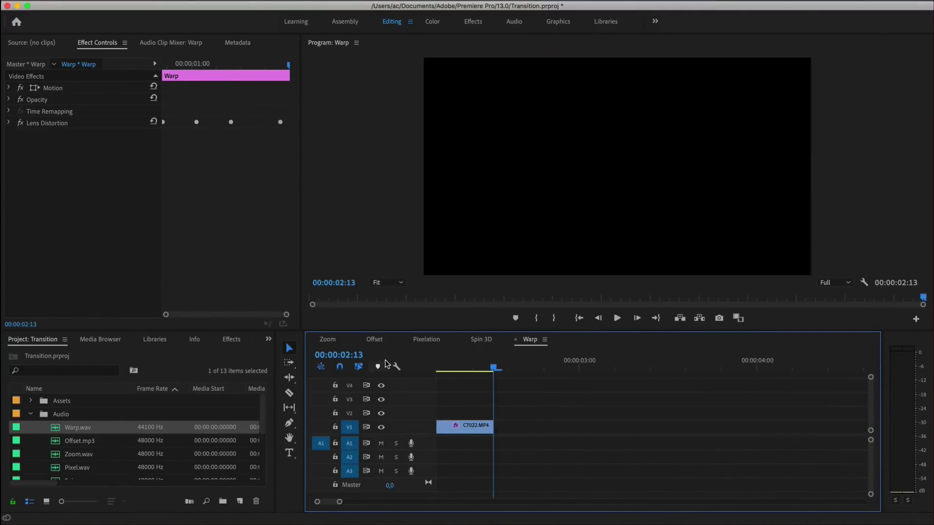
pyautogui.scroll(5, 456, 394)
pyautogui.moveTo(560, 368)
pyautogui.mouseDown()
pyautogui.moveTo(611, 371)
pyautogui.moveTo(514, 390)
pyautogui.mouseUp()
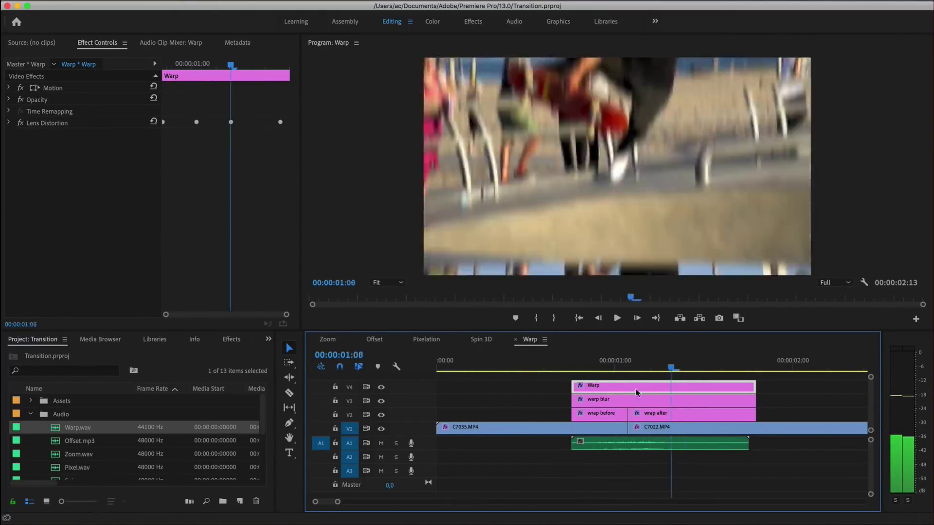